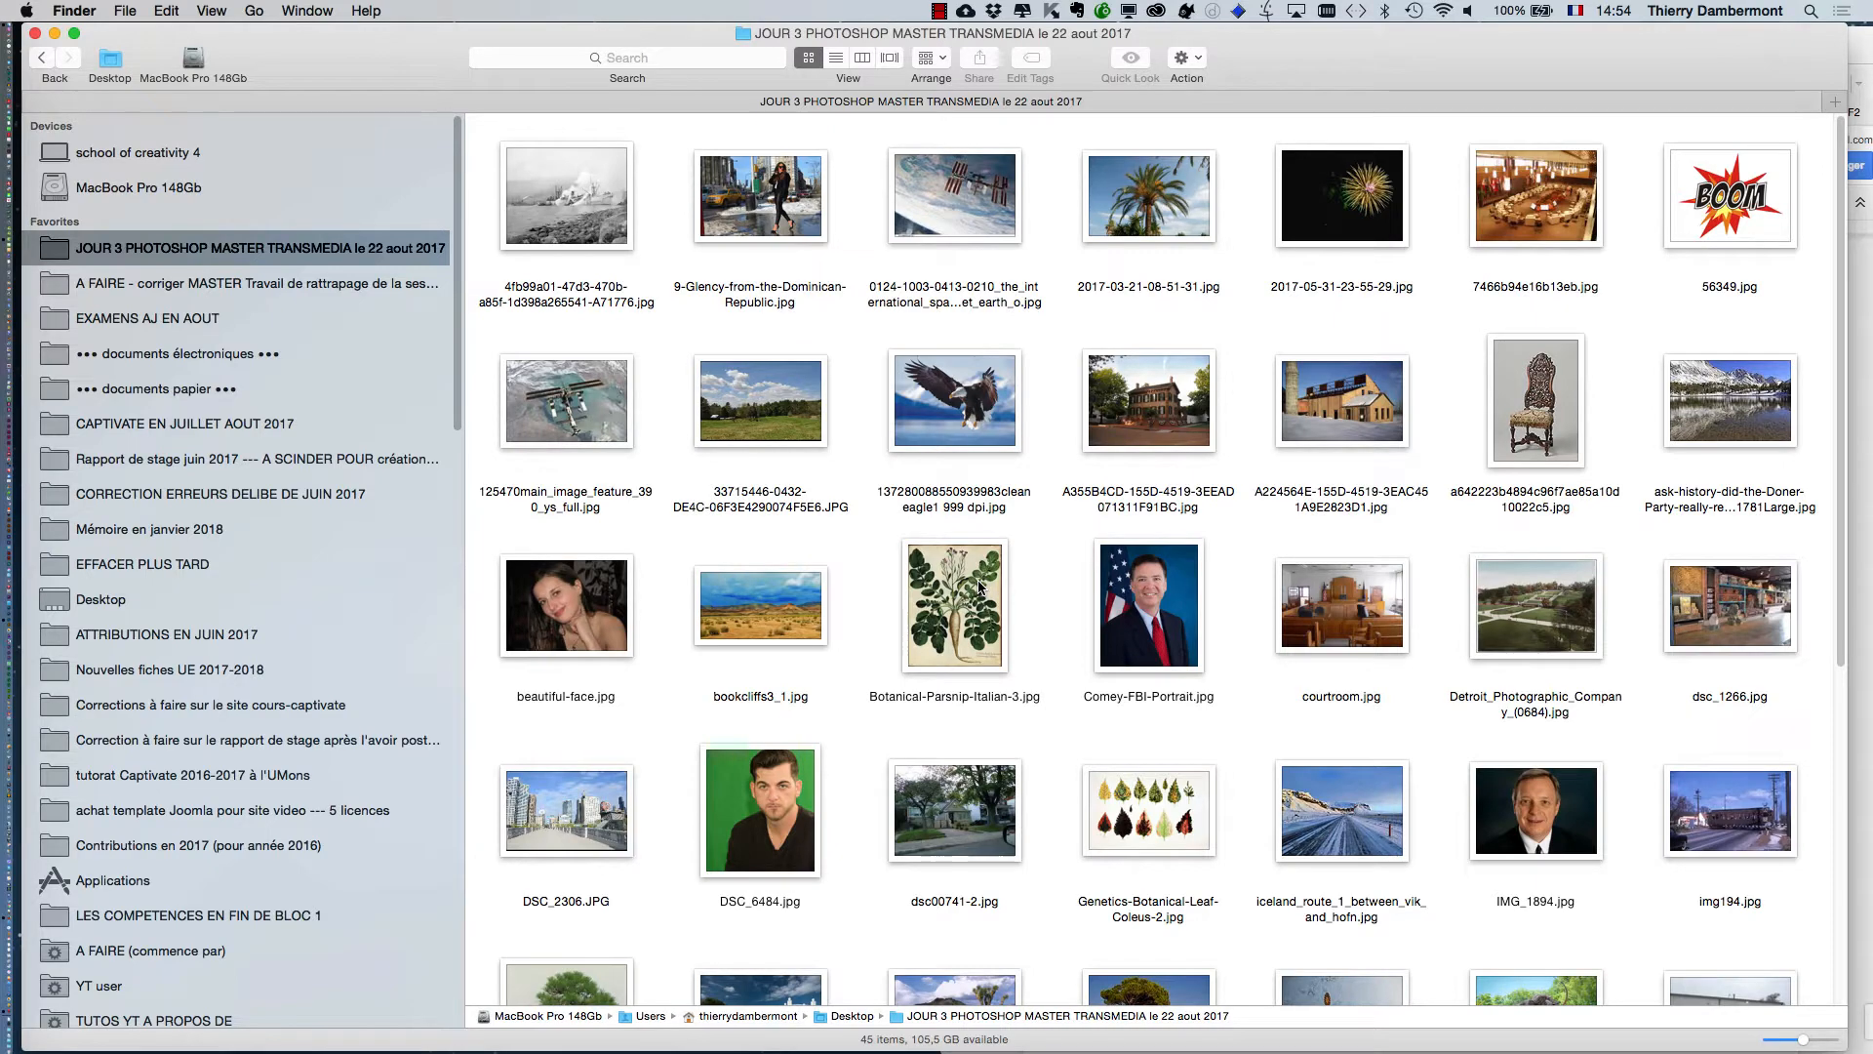
Tag the file 56349.jpg with the green "Vert" label.
{"action": "left_click", "coordinate": [1734, 222]}
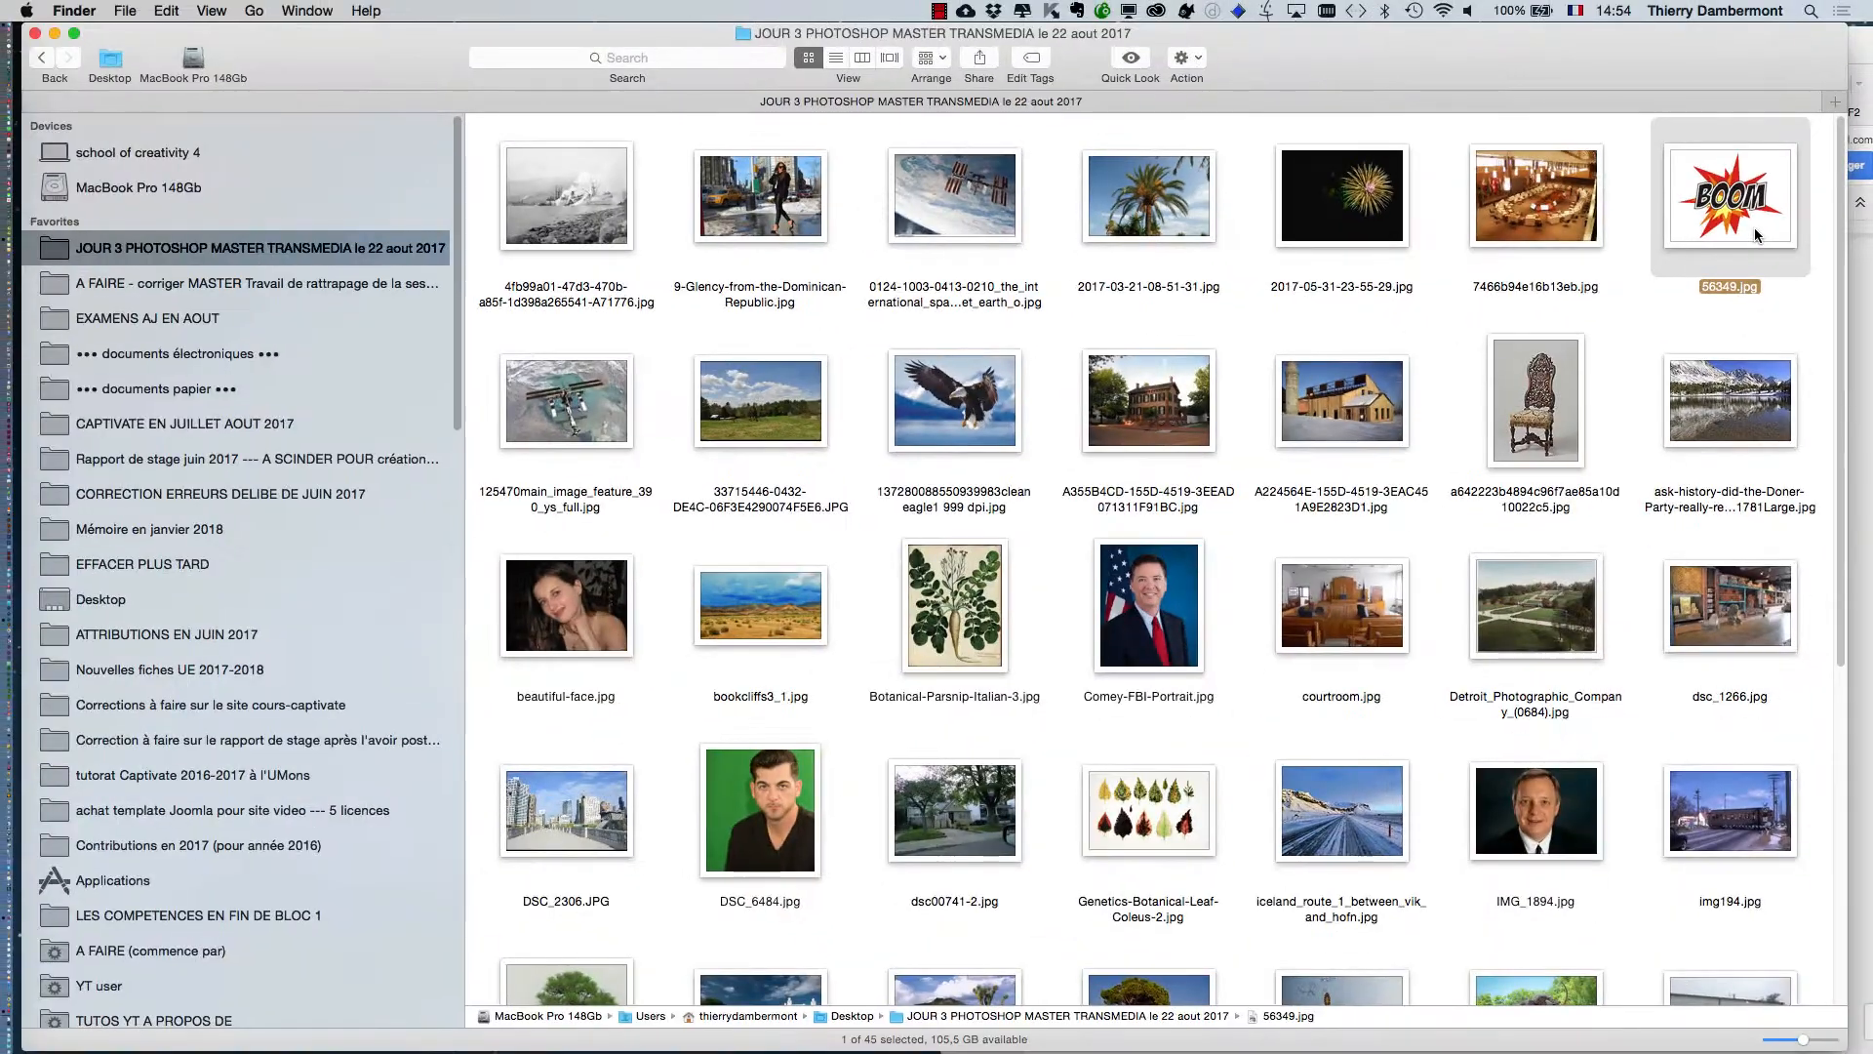
{"action": "right_click", "coordinate": [1755, 236]}
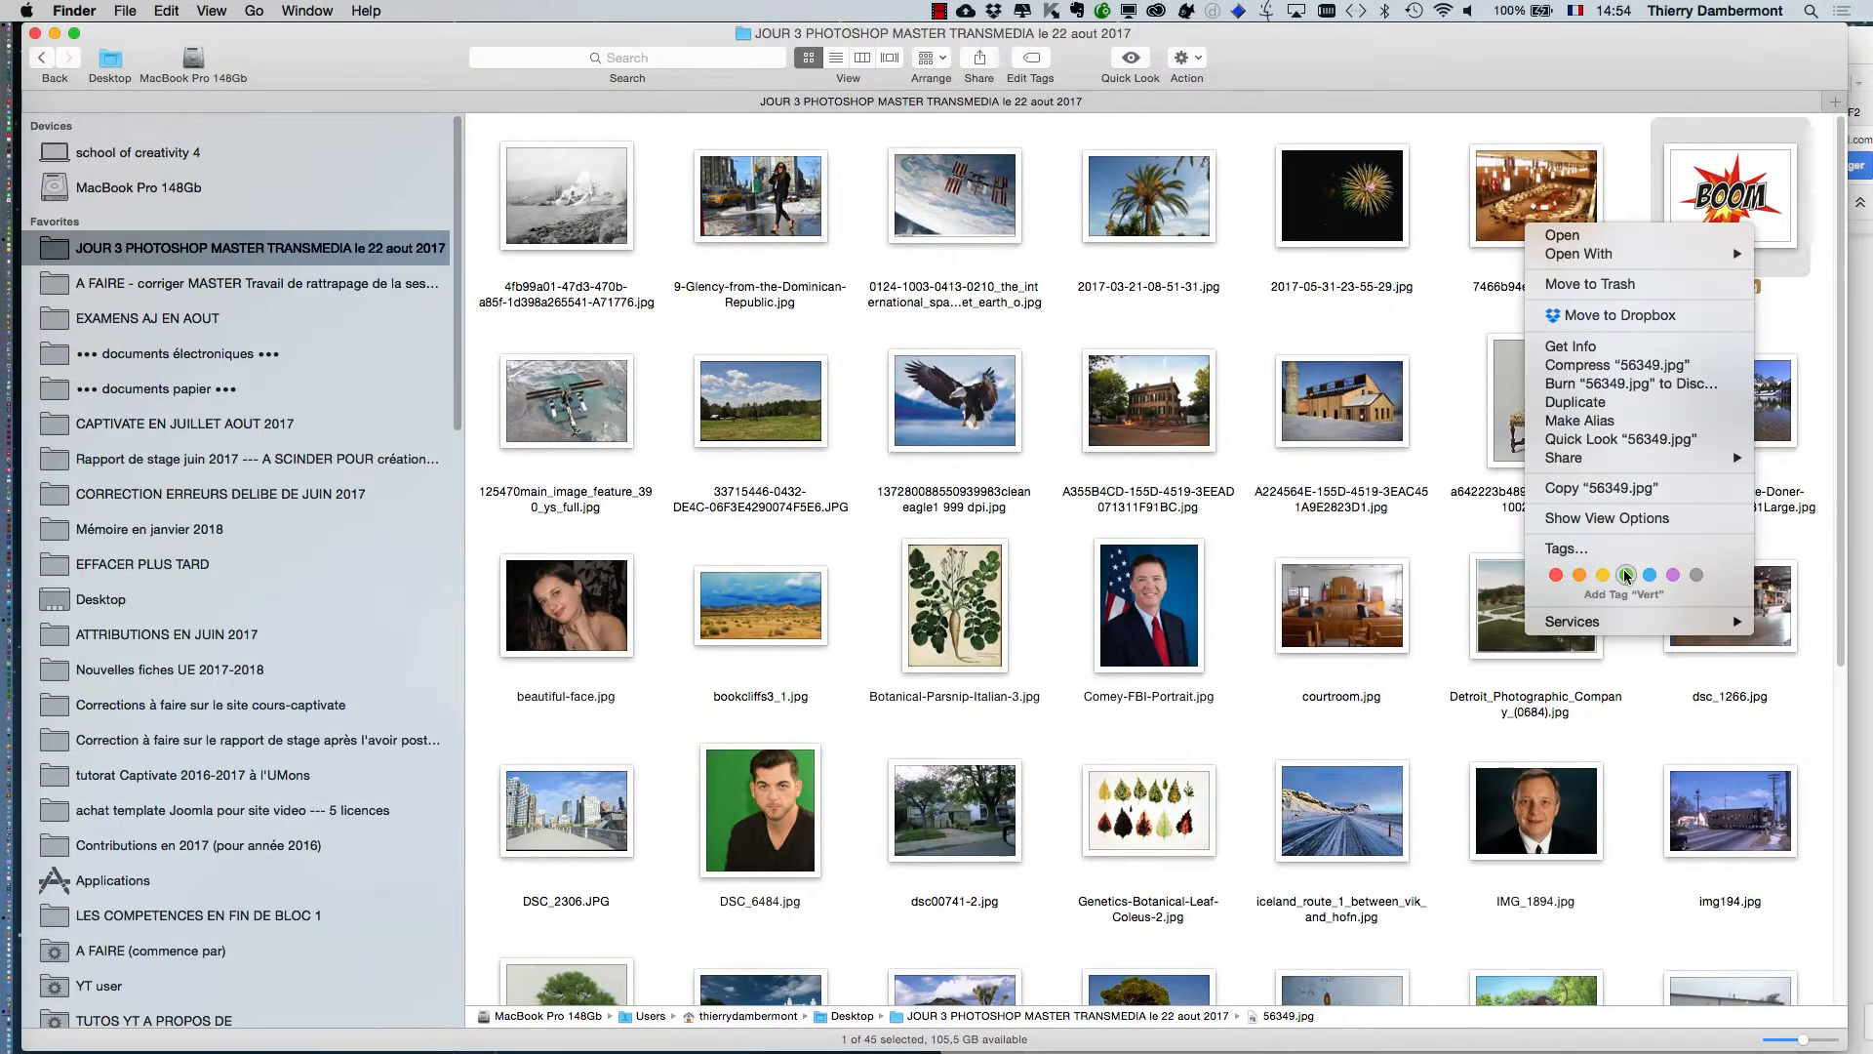
{"action": "left_click", "coordinate": [1622, 593]}
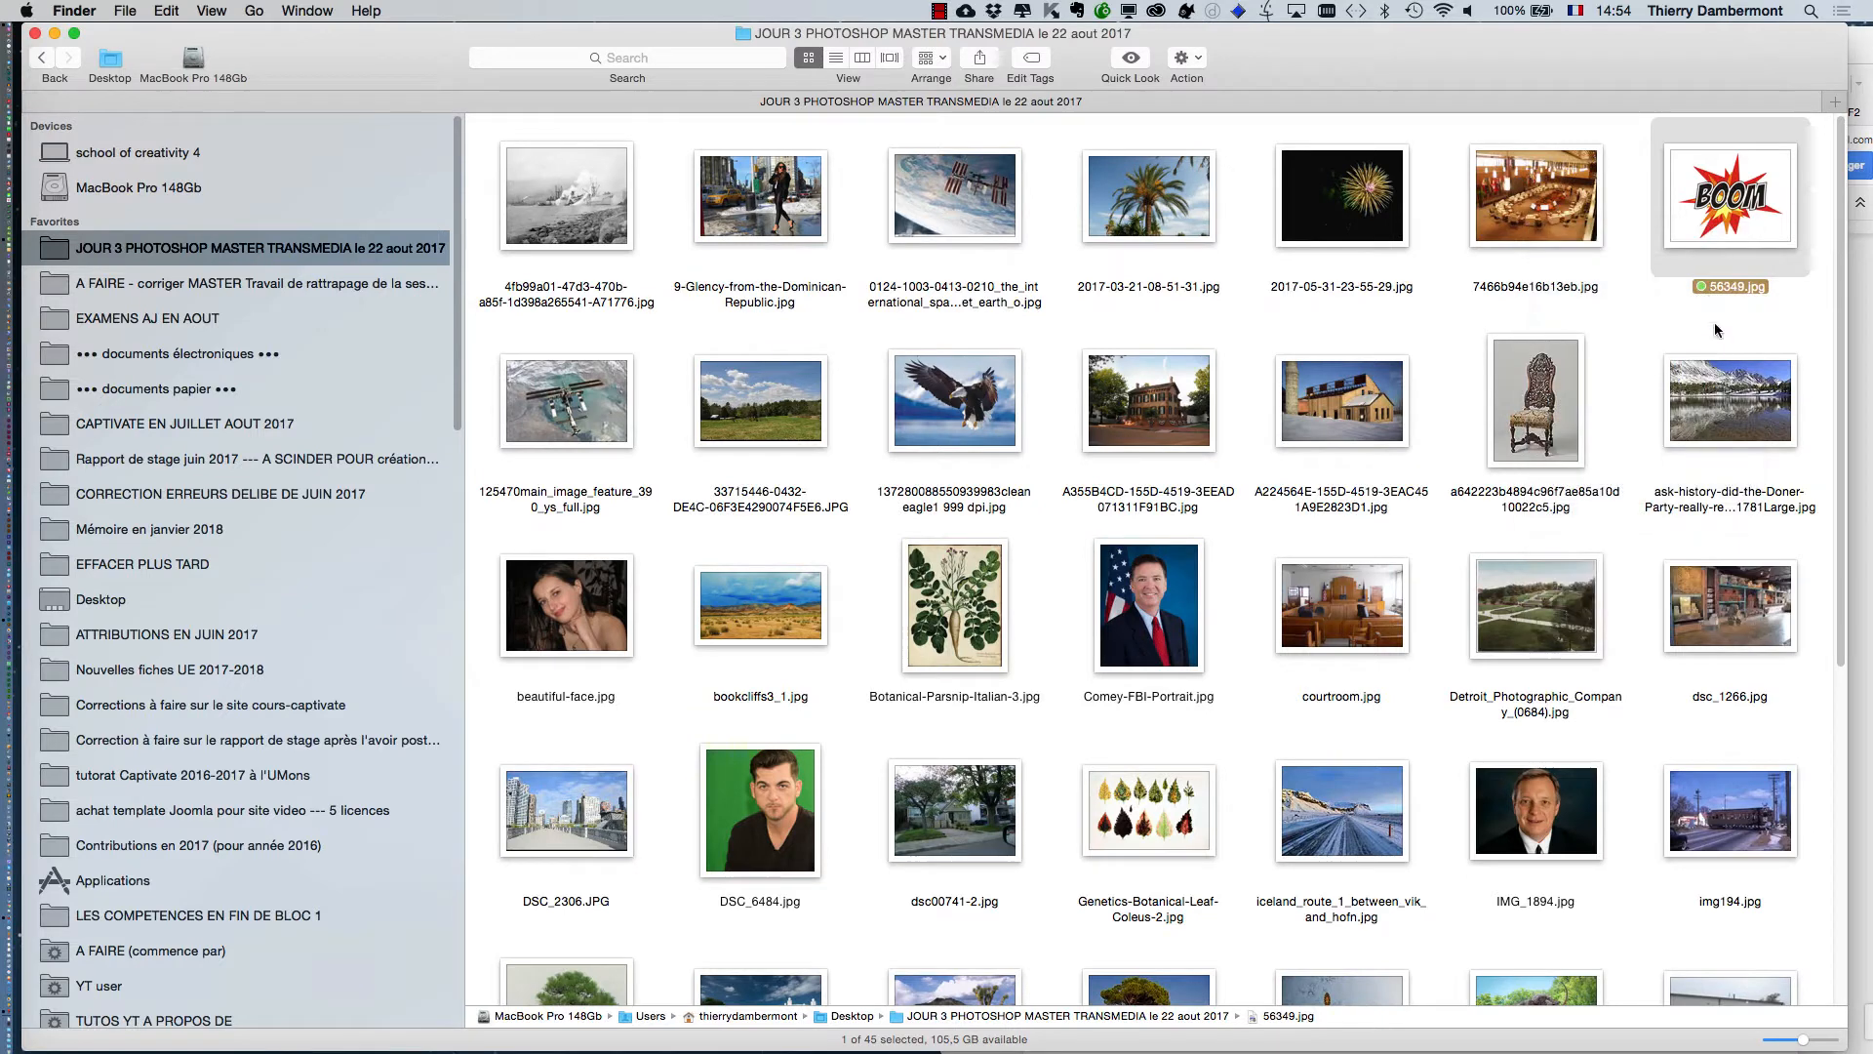
View 56349.jpg in Preview and quit Preview.
{"action": "double_click", "coordinate": [1708, 230]}
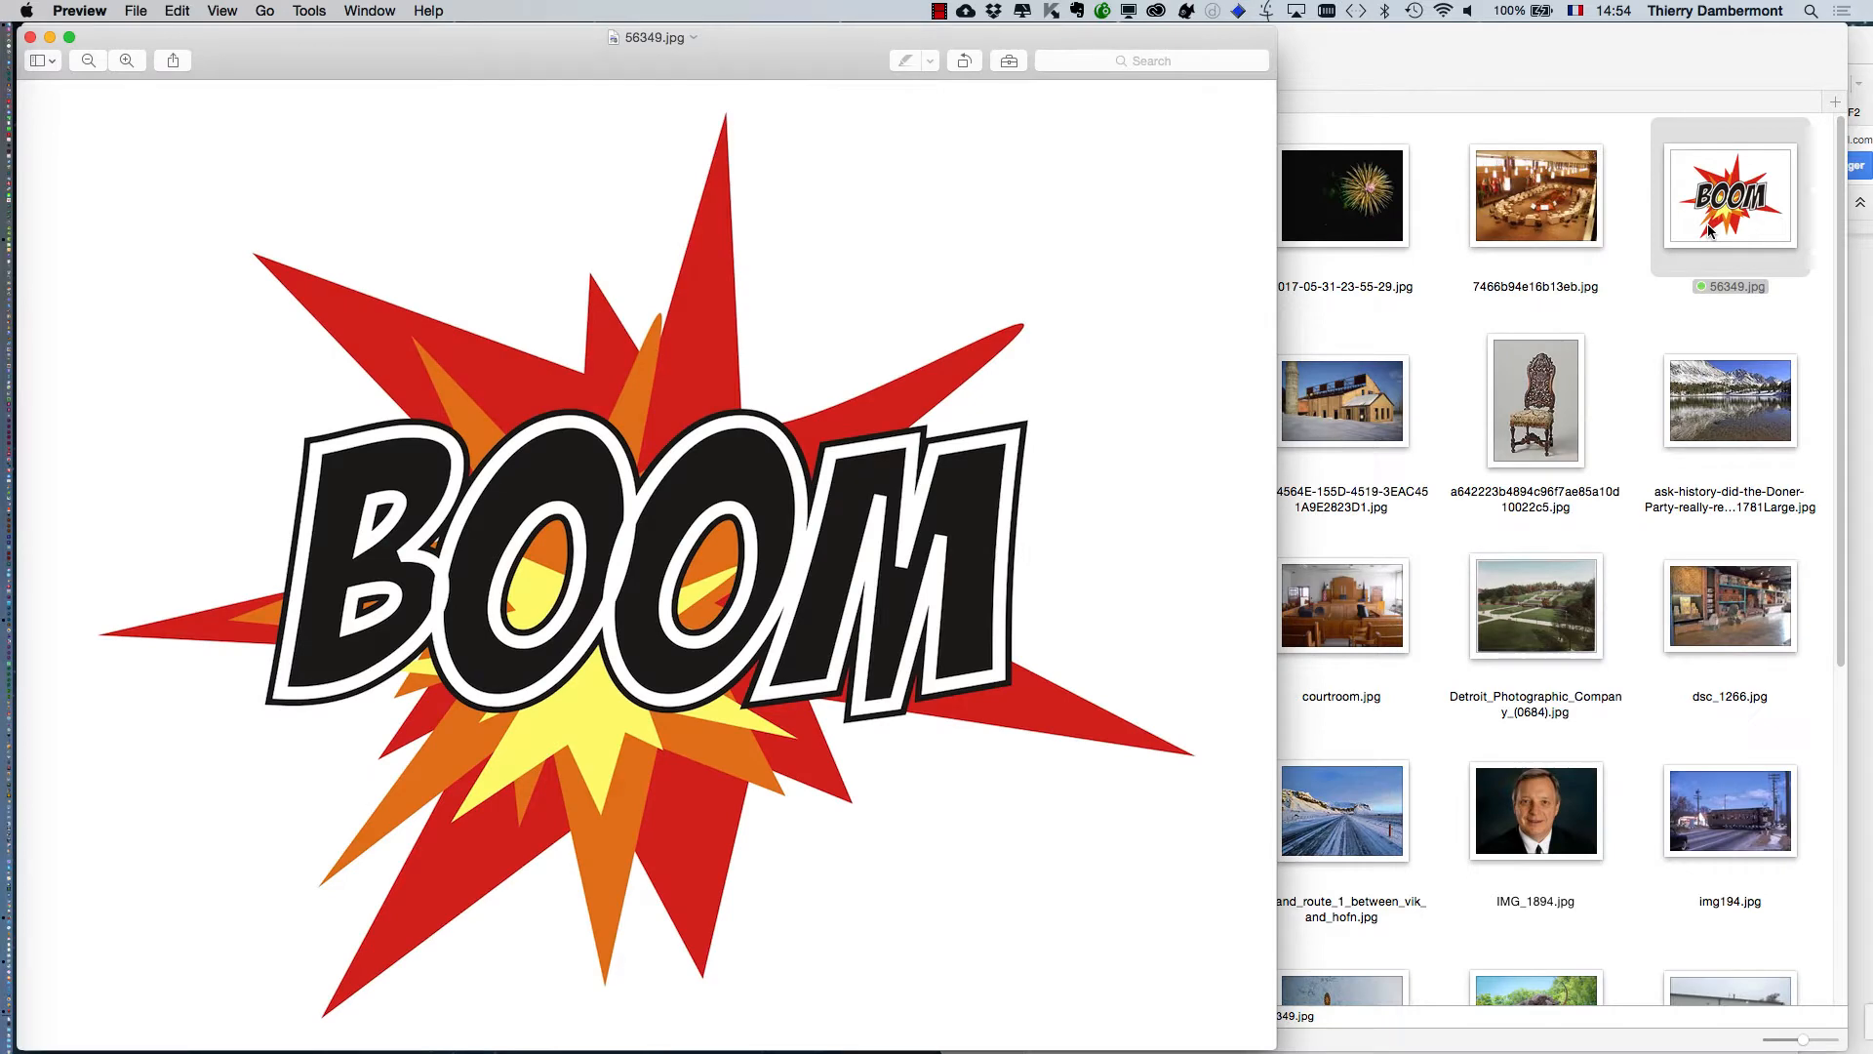
{"action": "left_click", "coordinate": [66, 11]}
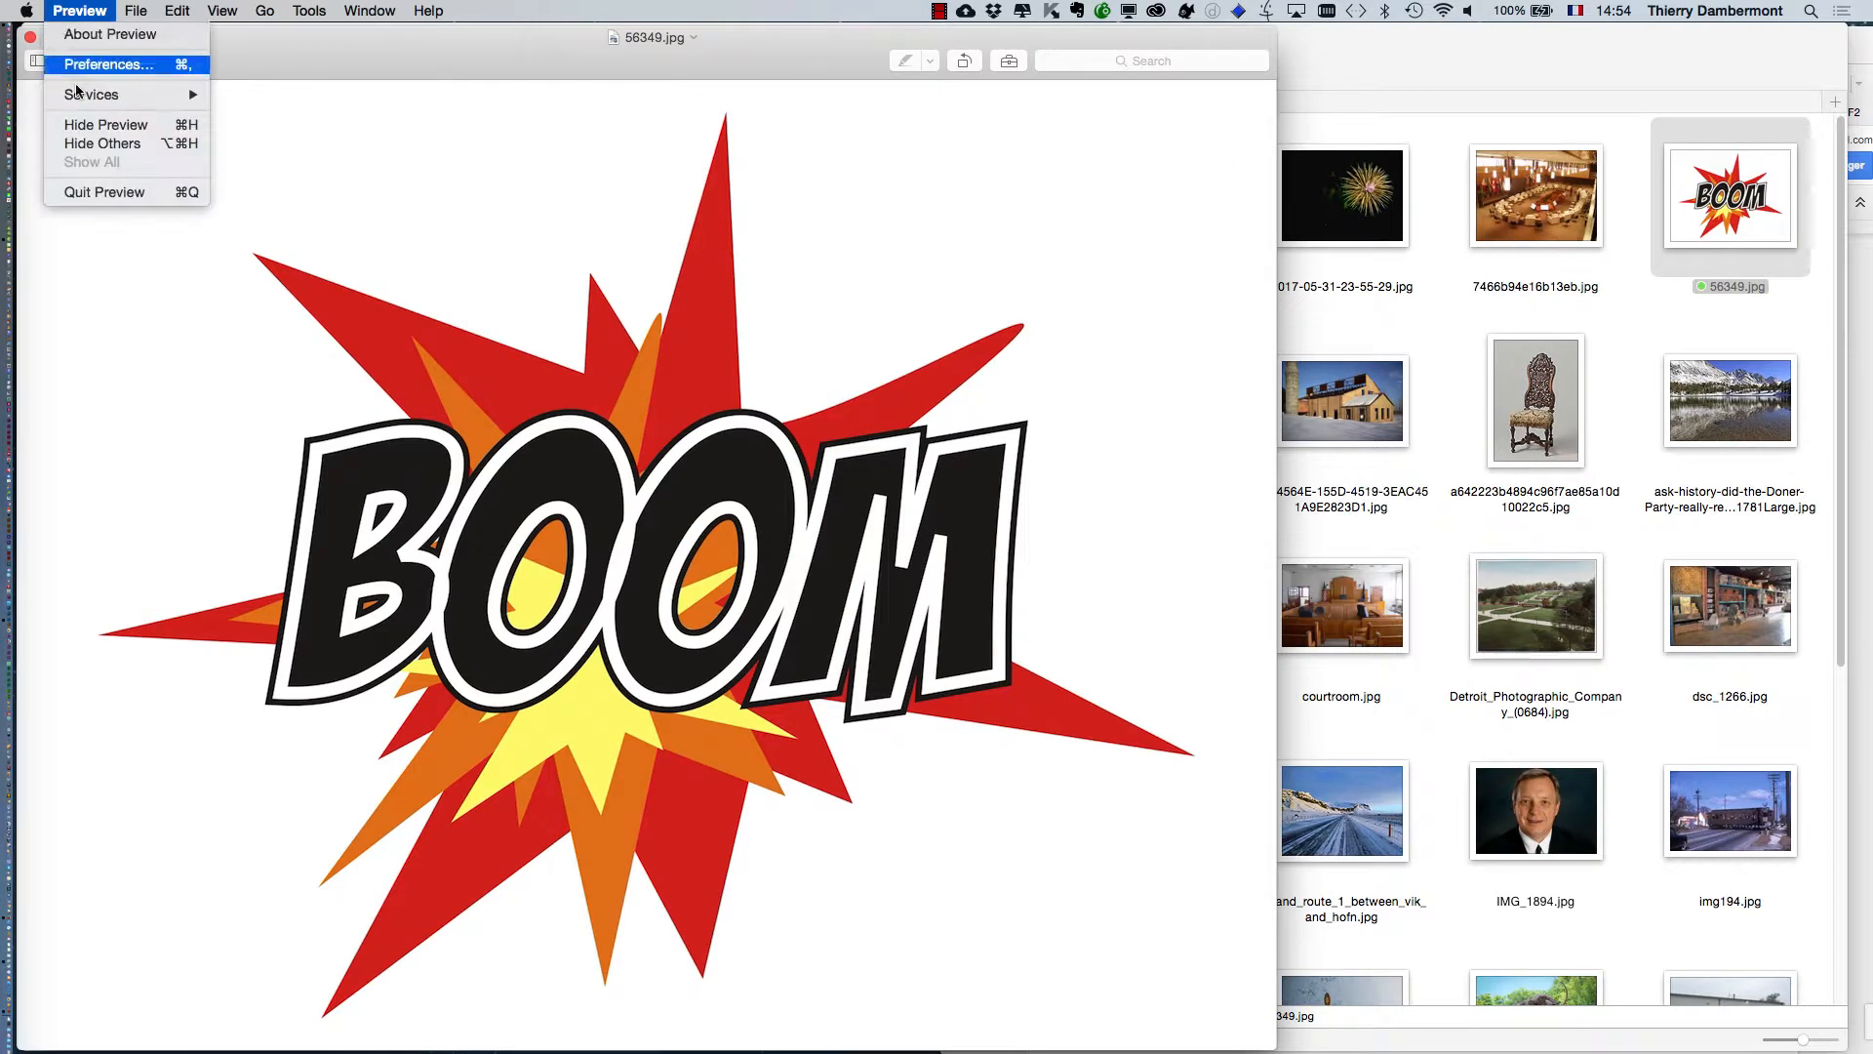
{"action": "left_click", "coordinate": [107, 193]}
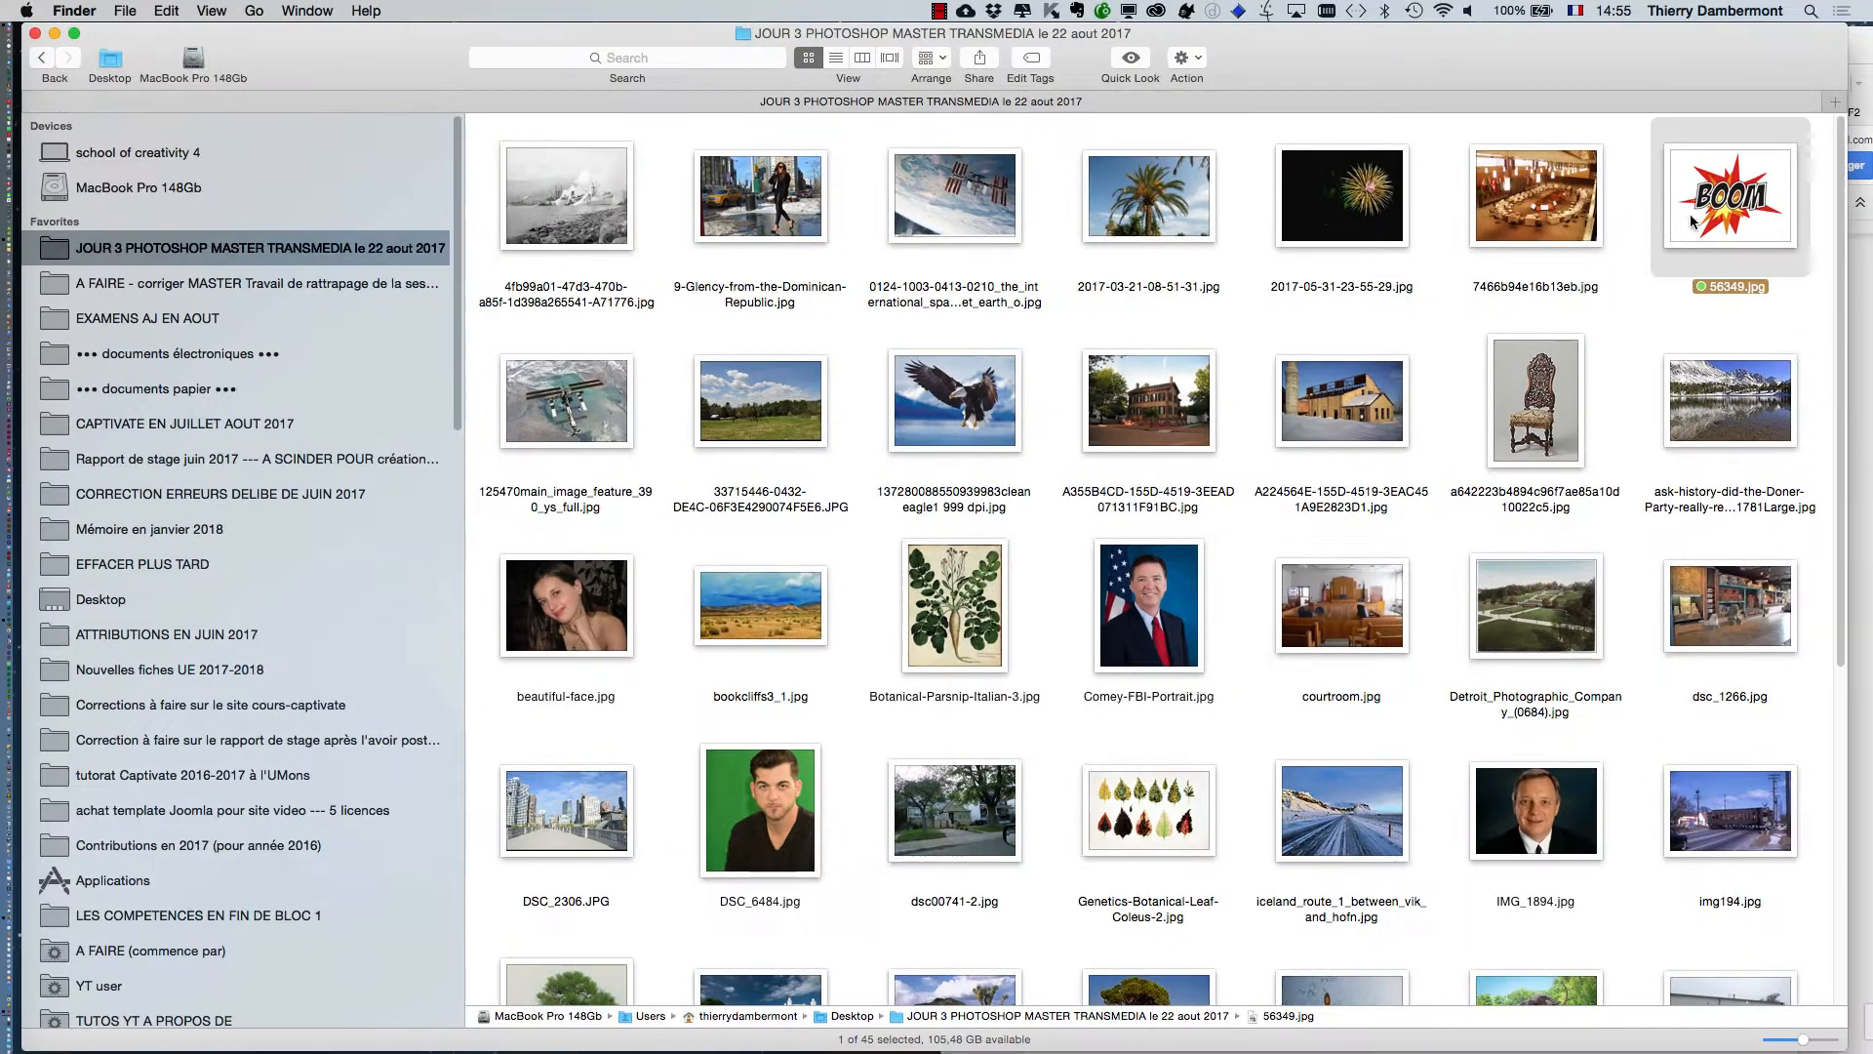
Open 56349.jpg in Photoshop, close the floating Calques panel and move the image window clear of the toolbox.
{"action": "left_click_drag", "start_coordinate": [1690, 214], "coordinate": [32, 624]}
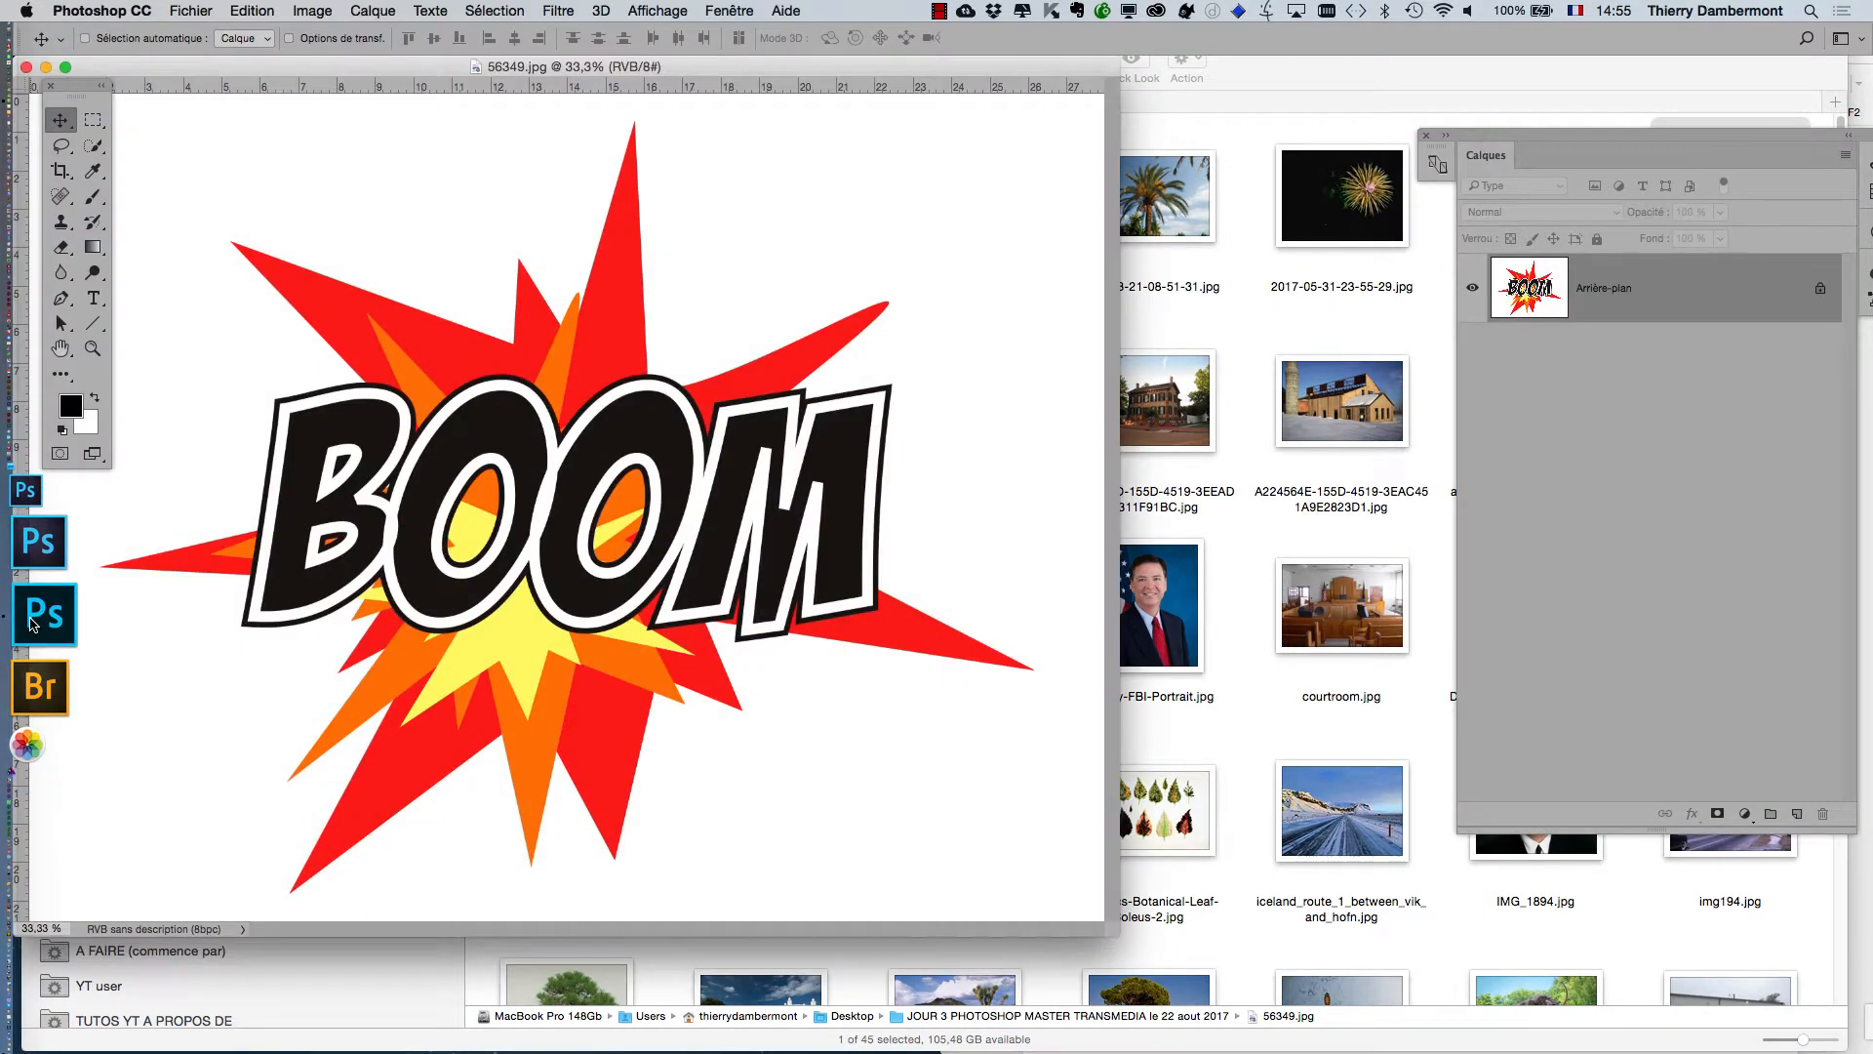
{"action": "left_click", "coordinate": [1427, 135]}
{"action": "left_click_drag", "start_coordinate": [924, 72], "coordinate": [1398, 102]}
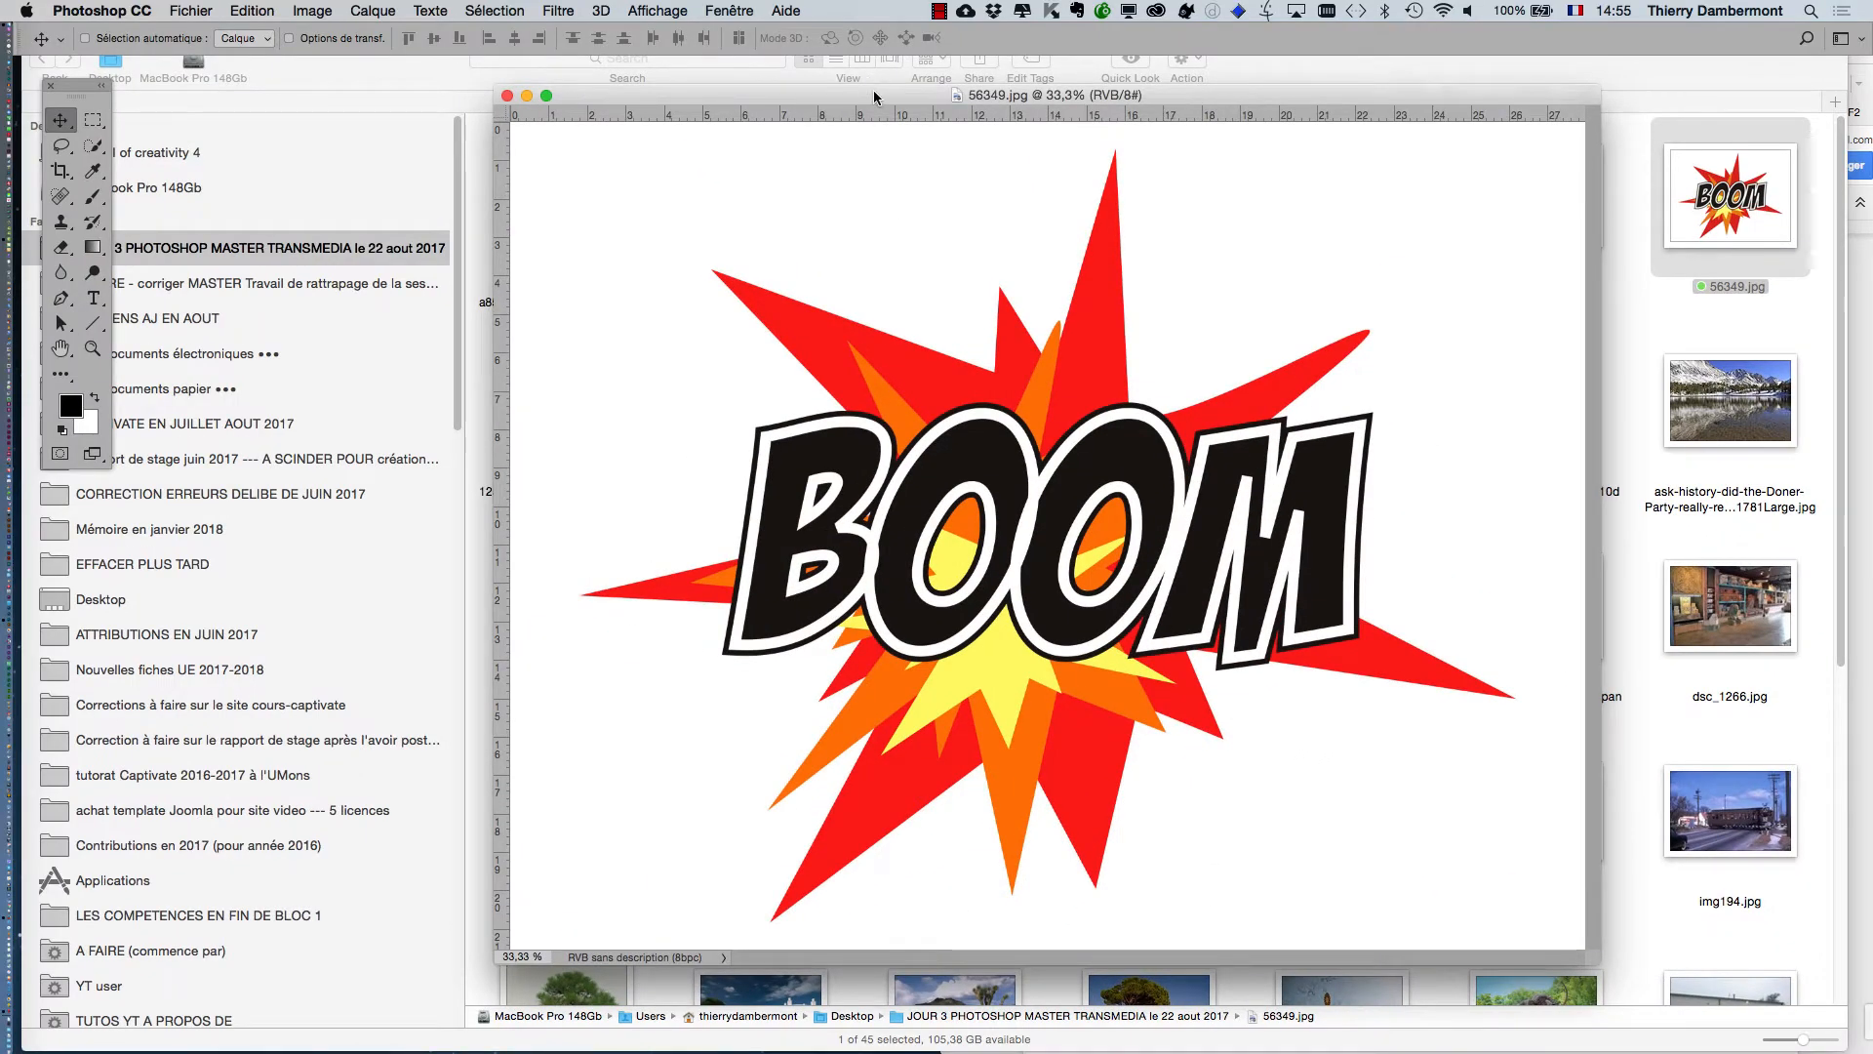
{"action": "left_click_drag", "start_coordinate": [875, 90], "coordinate": [518, 74]}
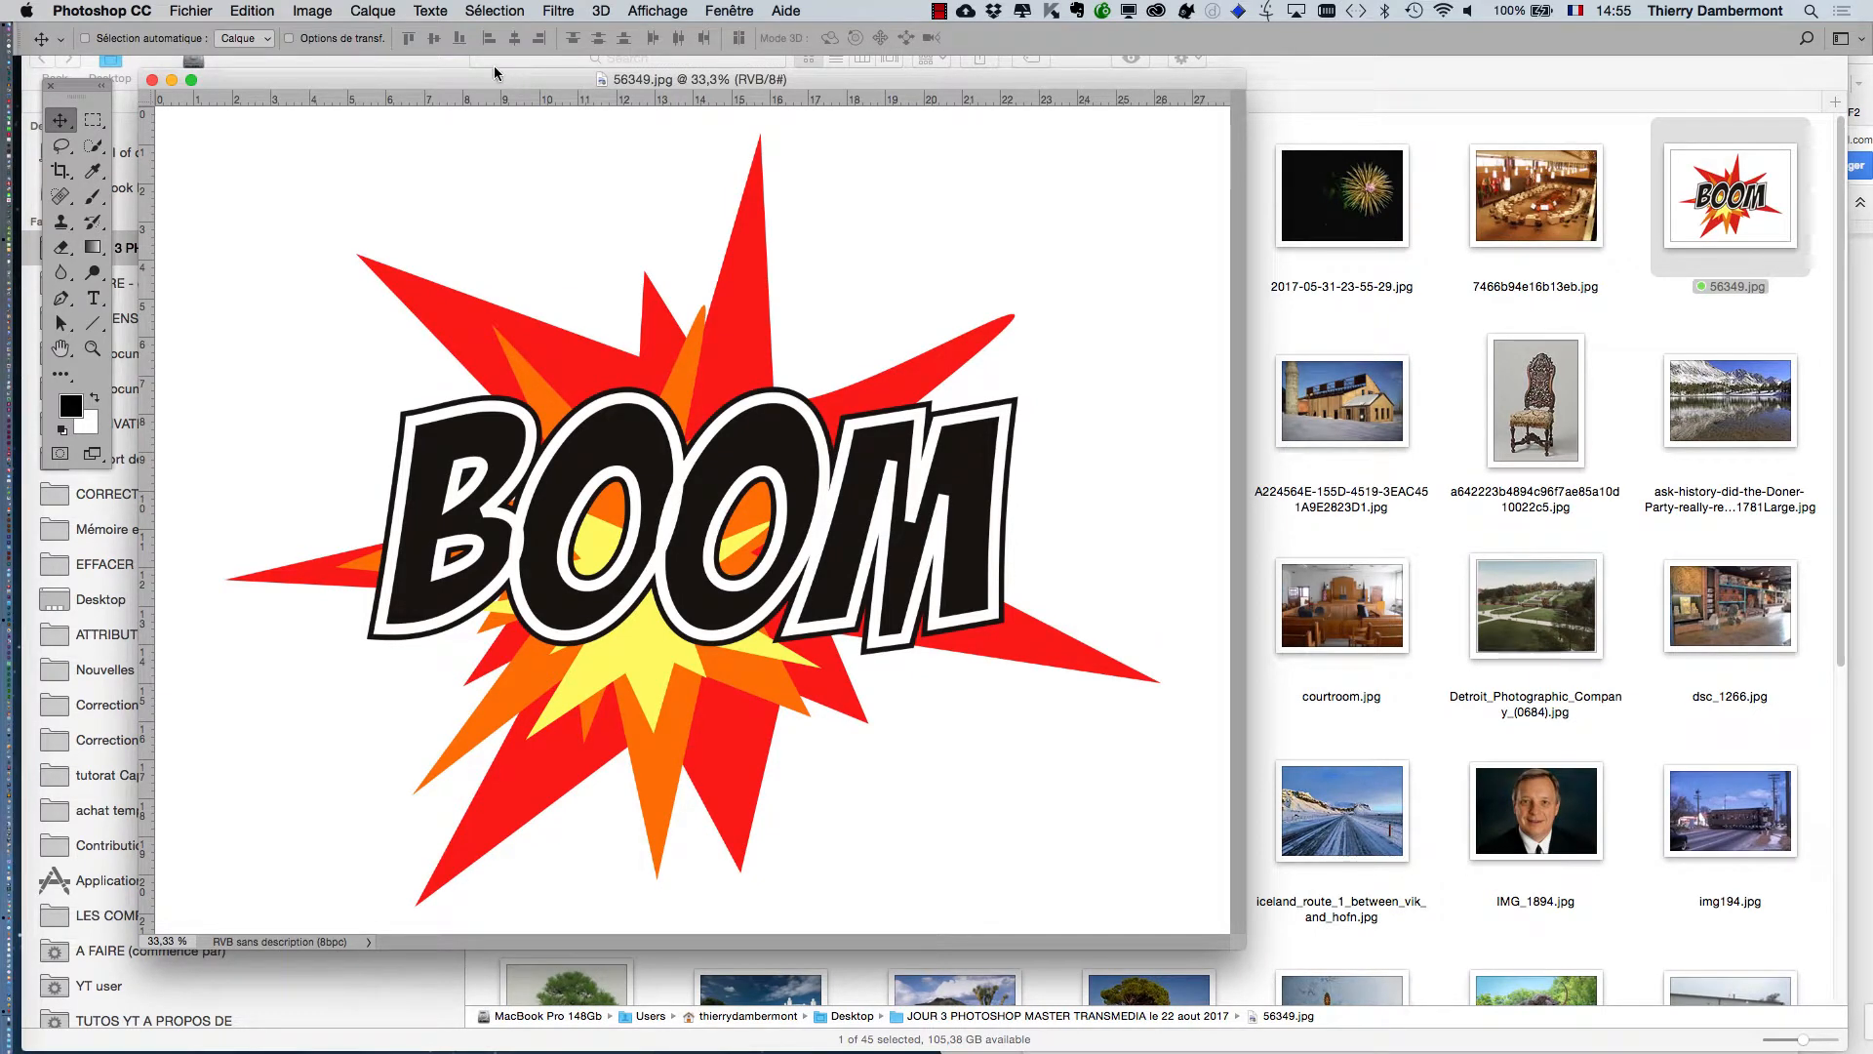
Examine the working spaces and colour management rules in the Couleurs settings, leaving them as they are.
{"action": "left_click", "coordinate": [244, 11]}
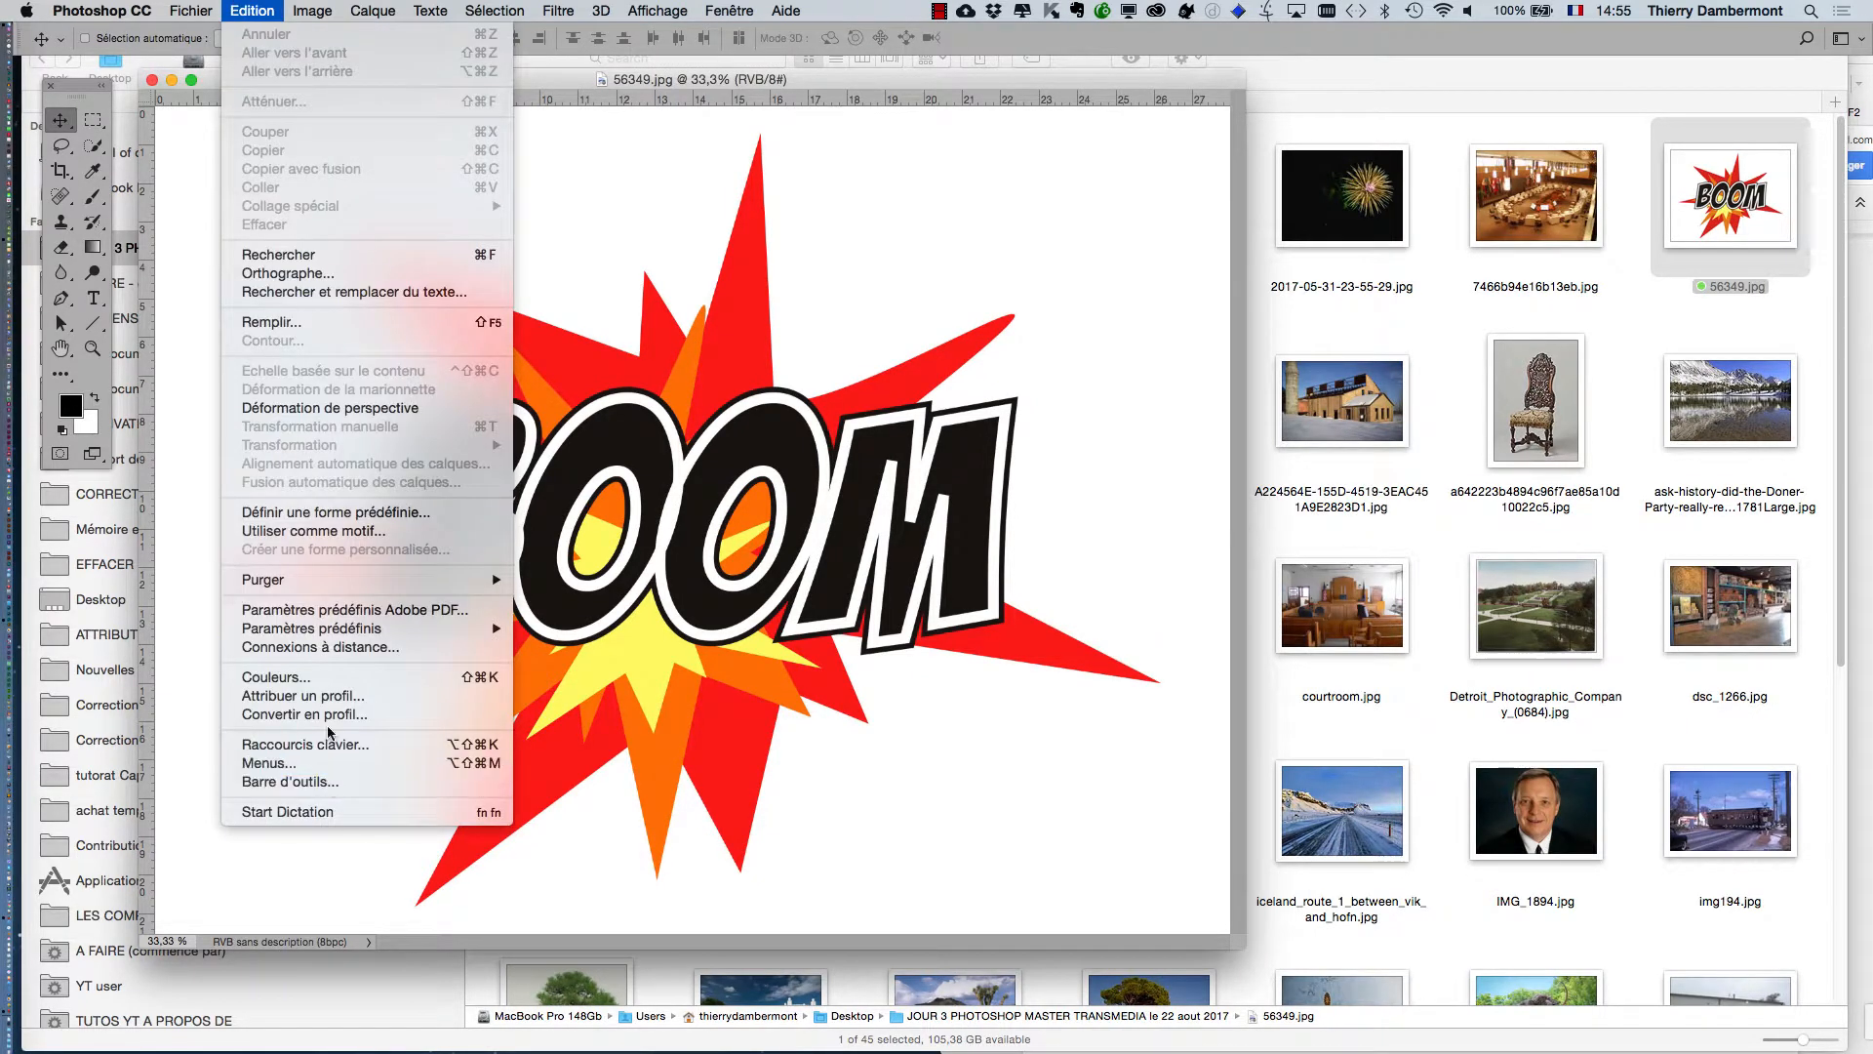
{"action": "left_click", "coordinate": [277, 676]}
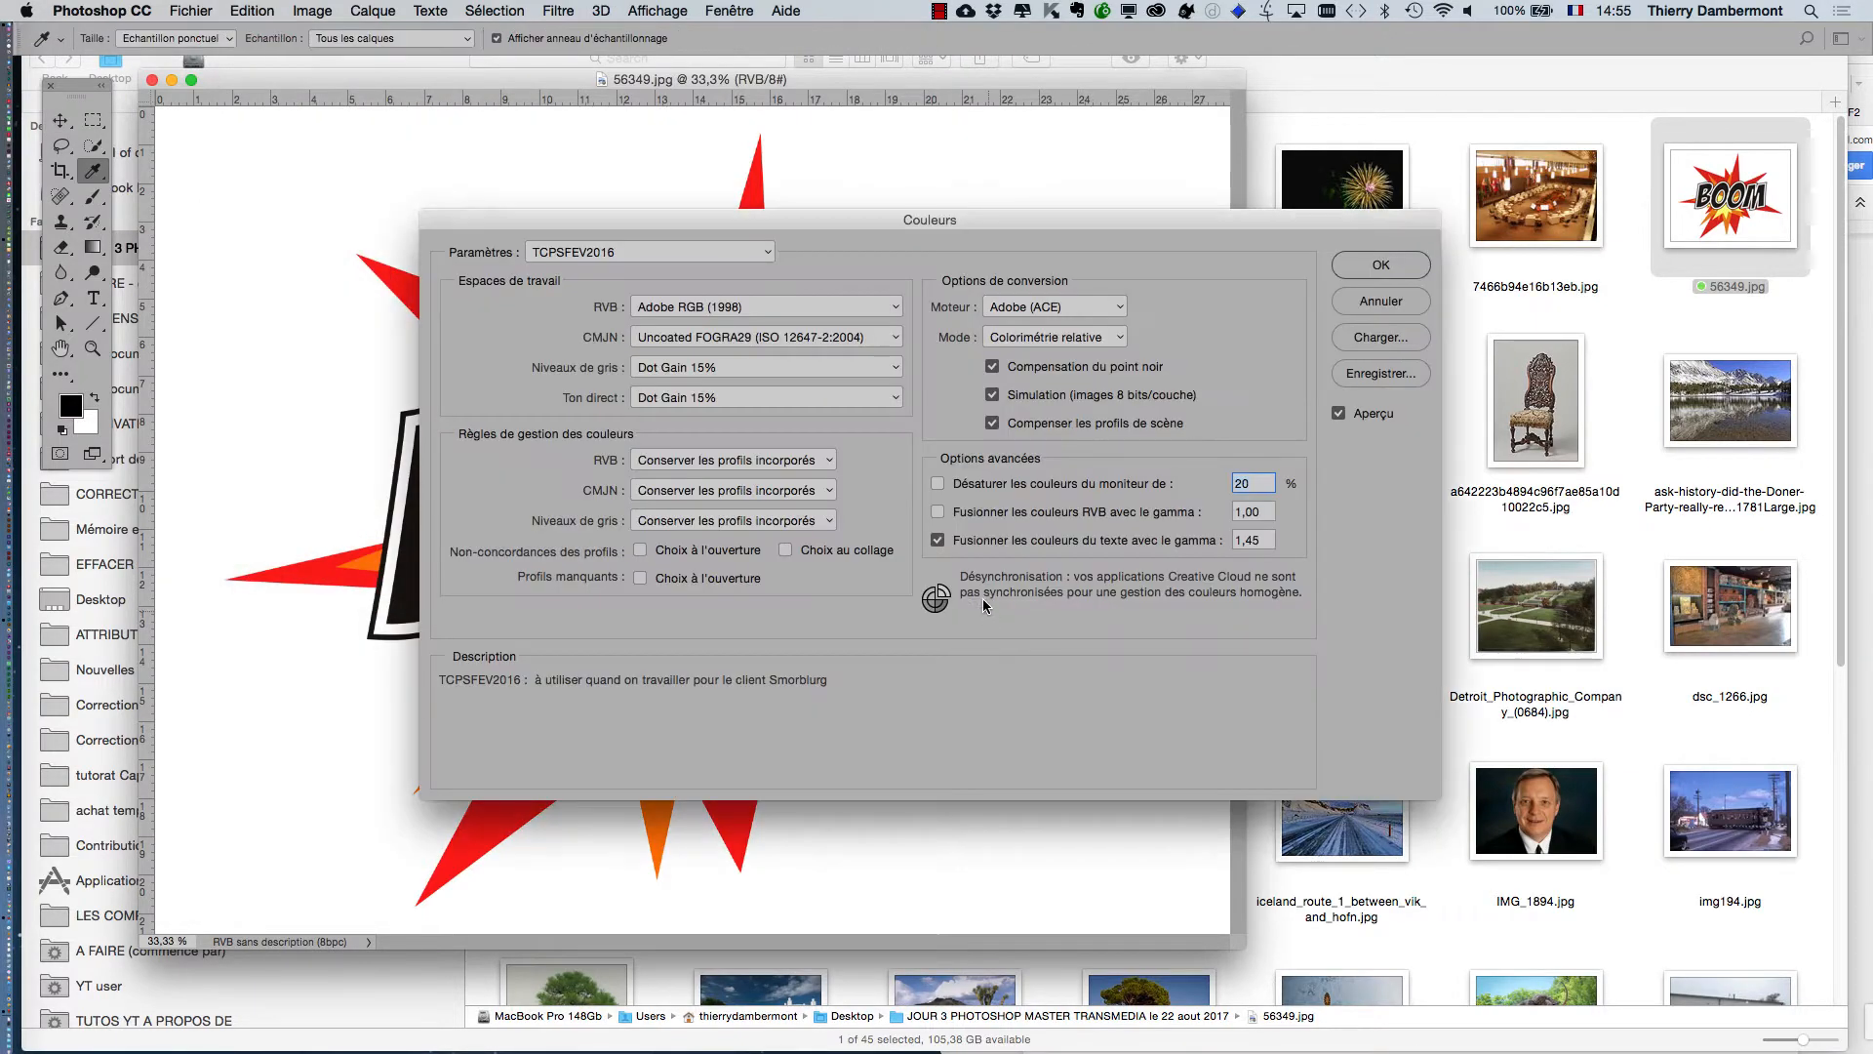
{"action": "mouse_move", "coordinate": [695, 326]}
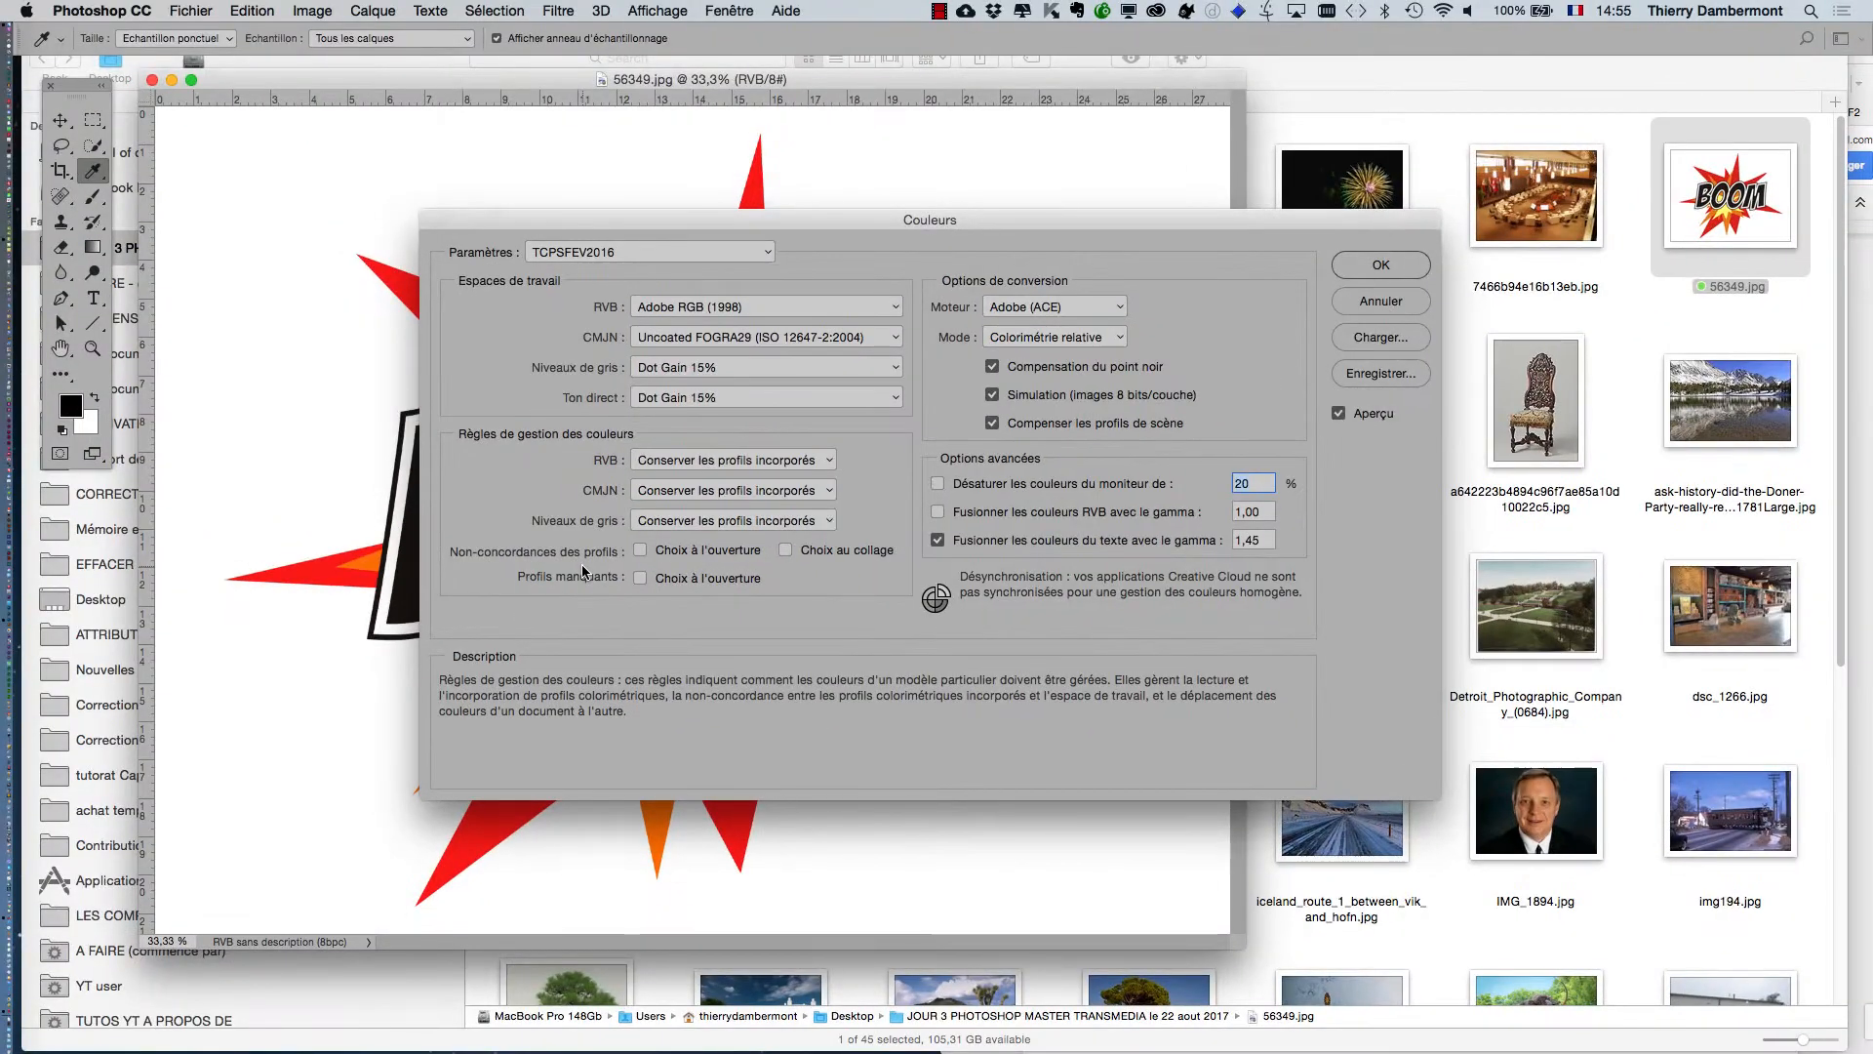
{"action": "left_click", "coordinate": [1397, 301]}
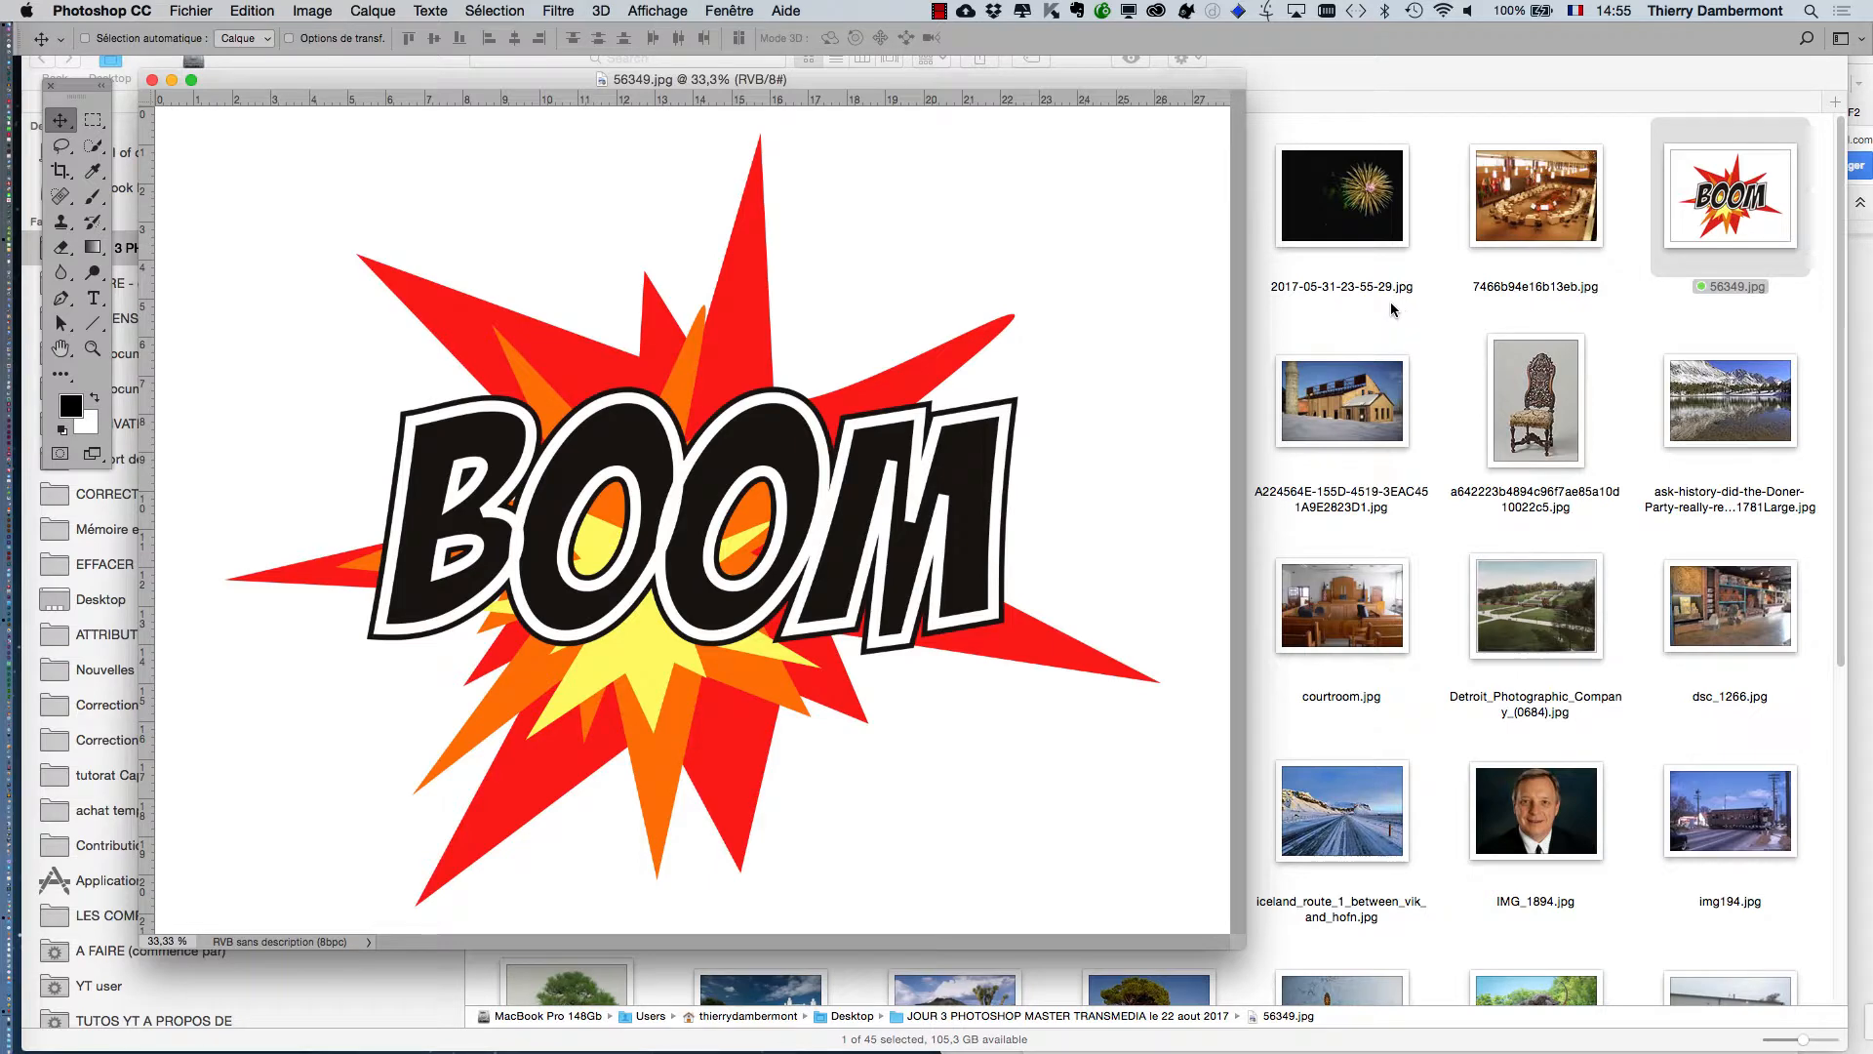
{"action": "left_click_drag", "start_coordinate": [1023, 85], "coordinate": [1037, 86]}
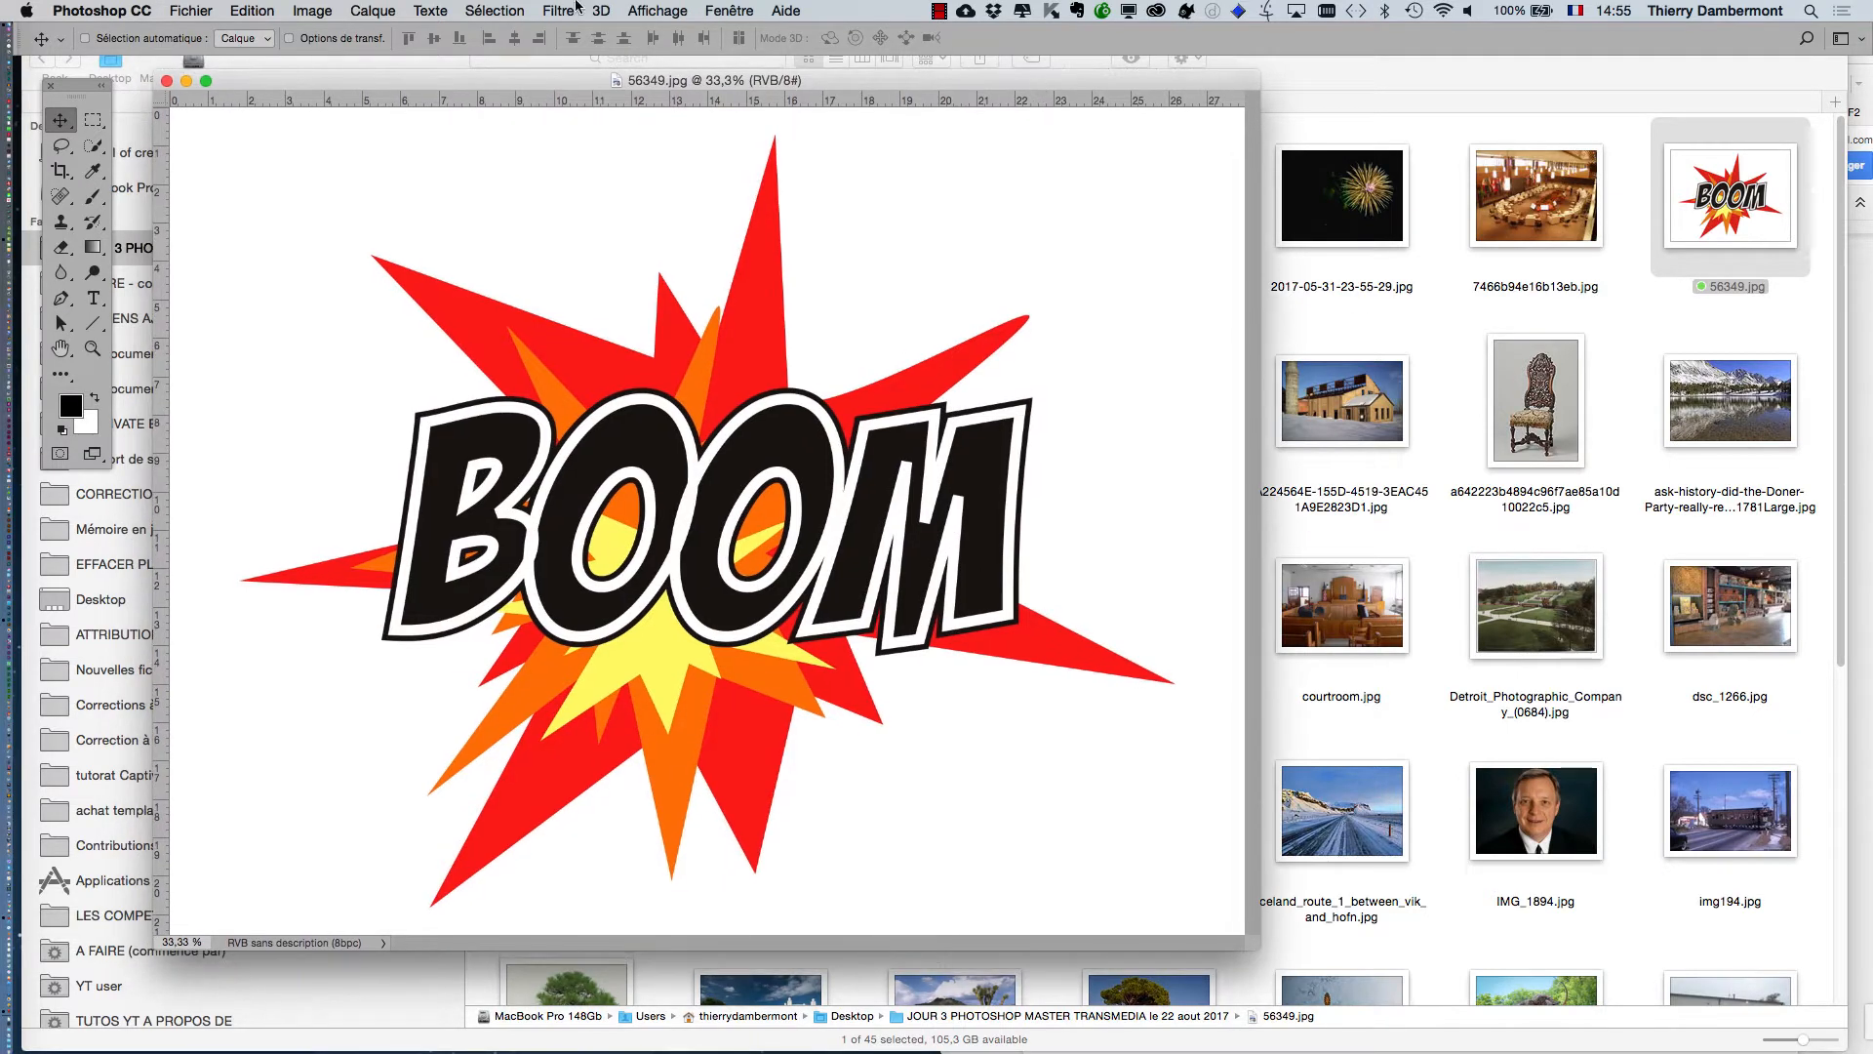
{"action": "left_click", "coordinate": [264, 11]}
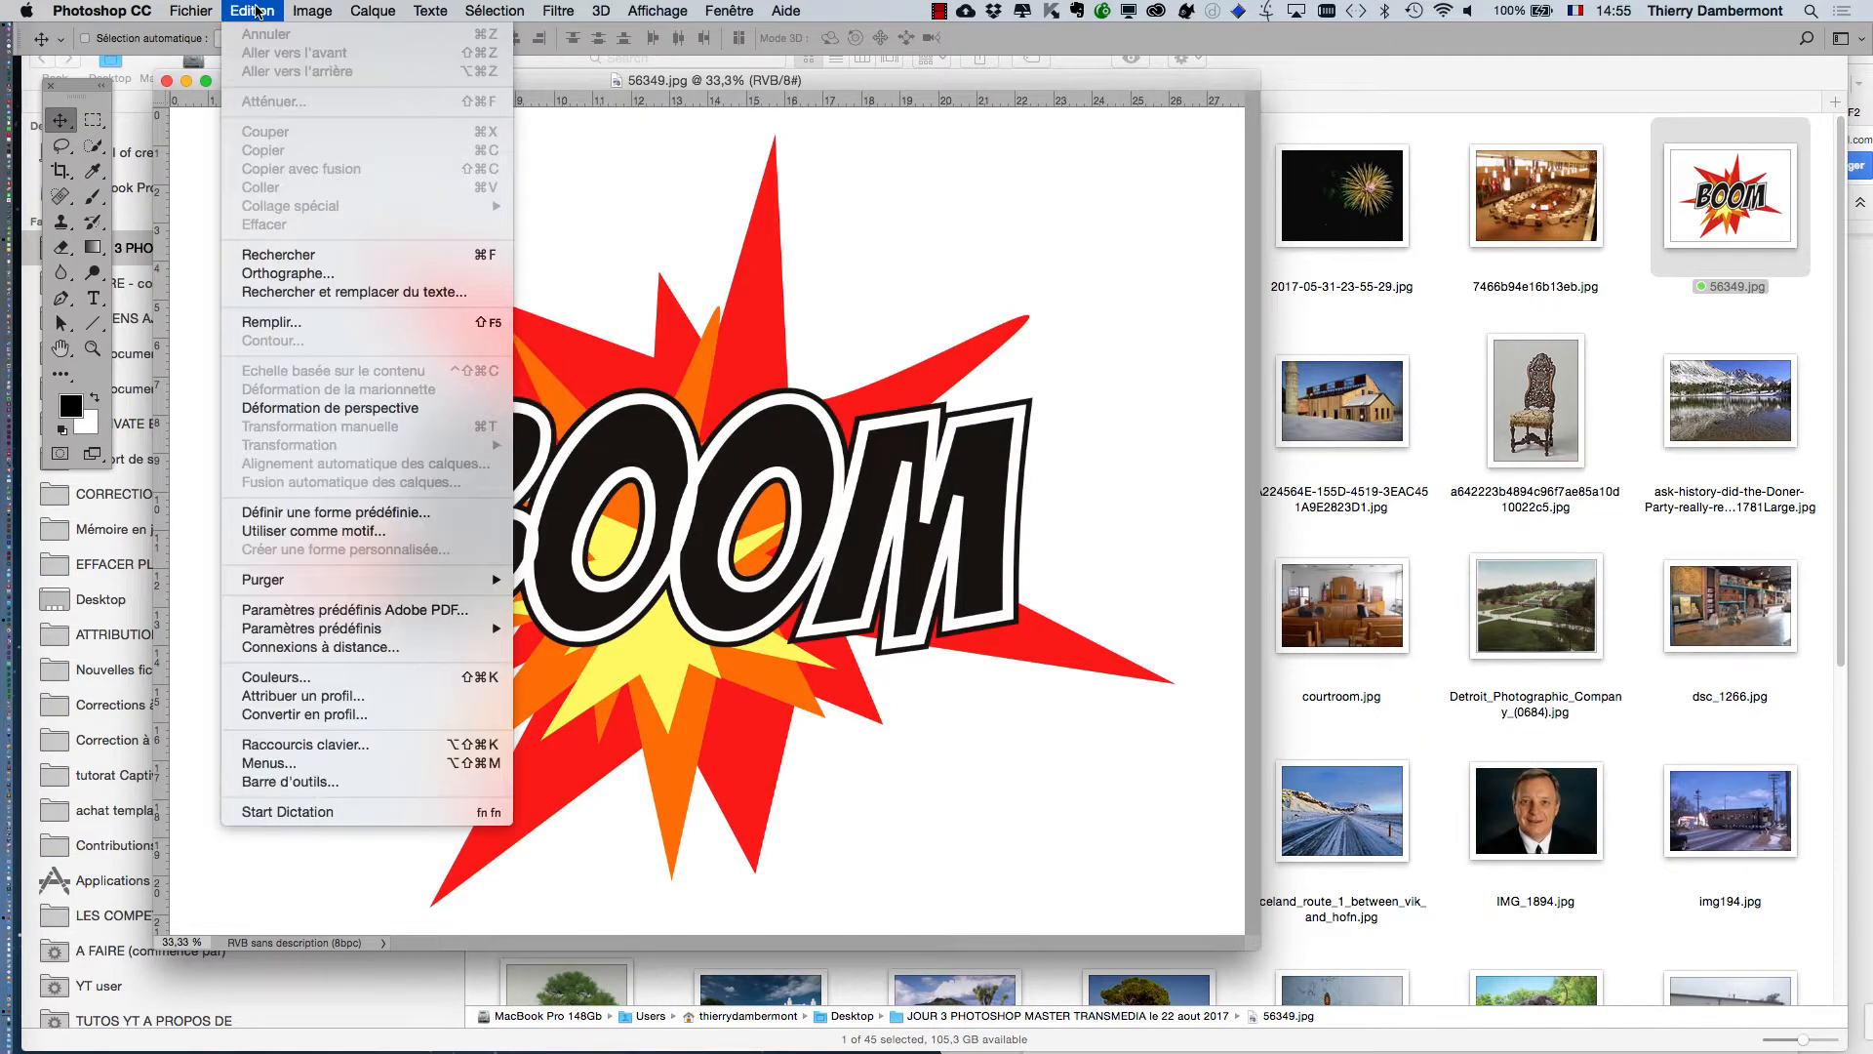
{"action": "left_click", "coordinate": [785, 138]}
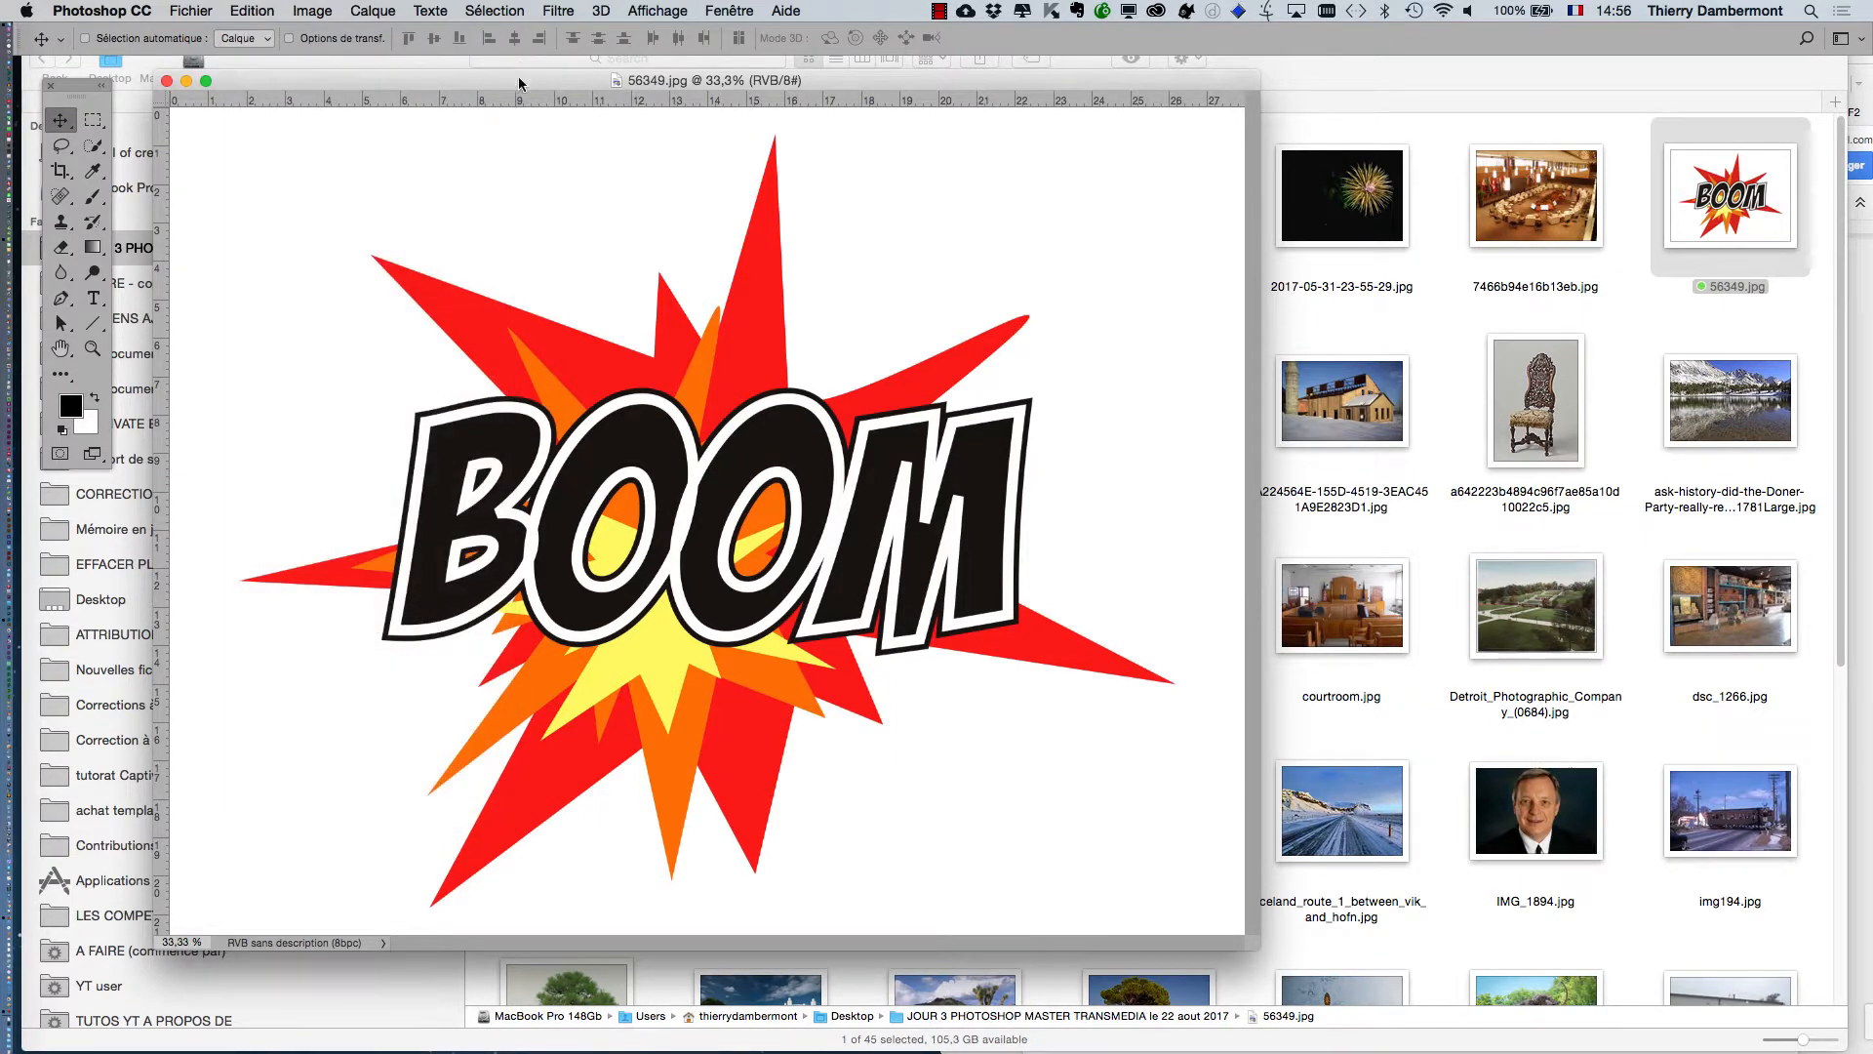
{"action": "left_click", "coordinate": [252, 11]}
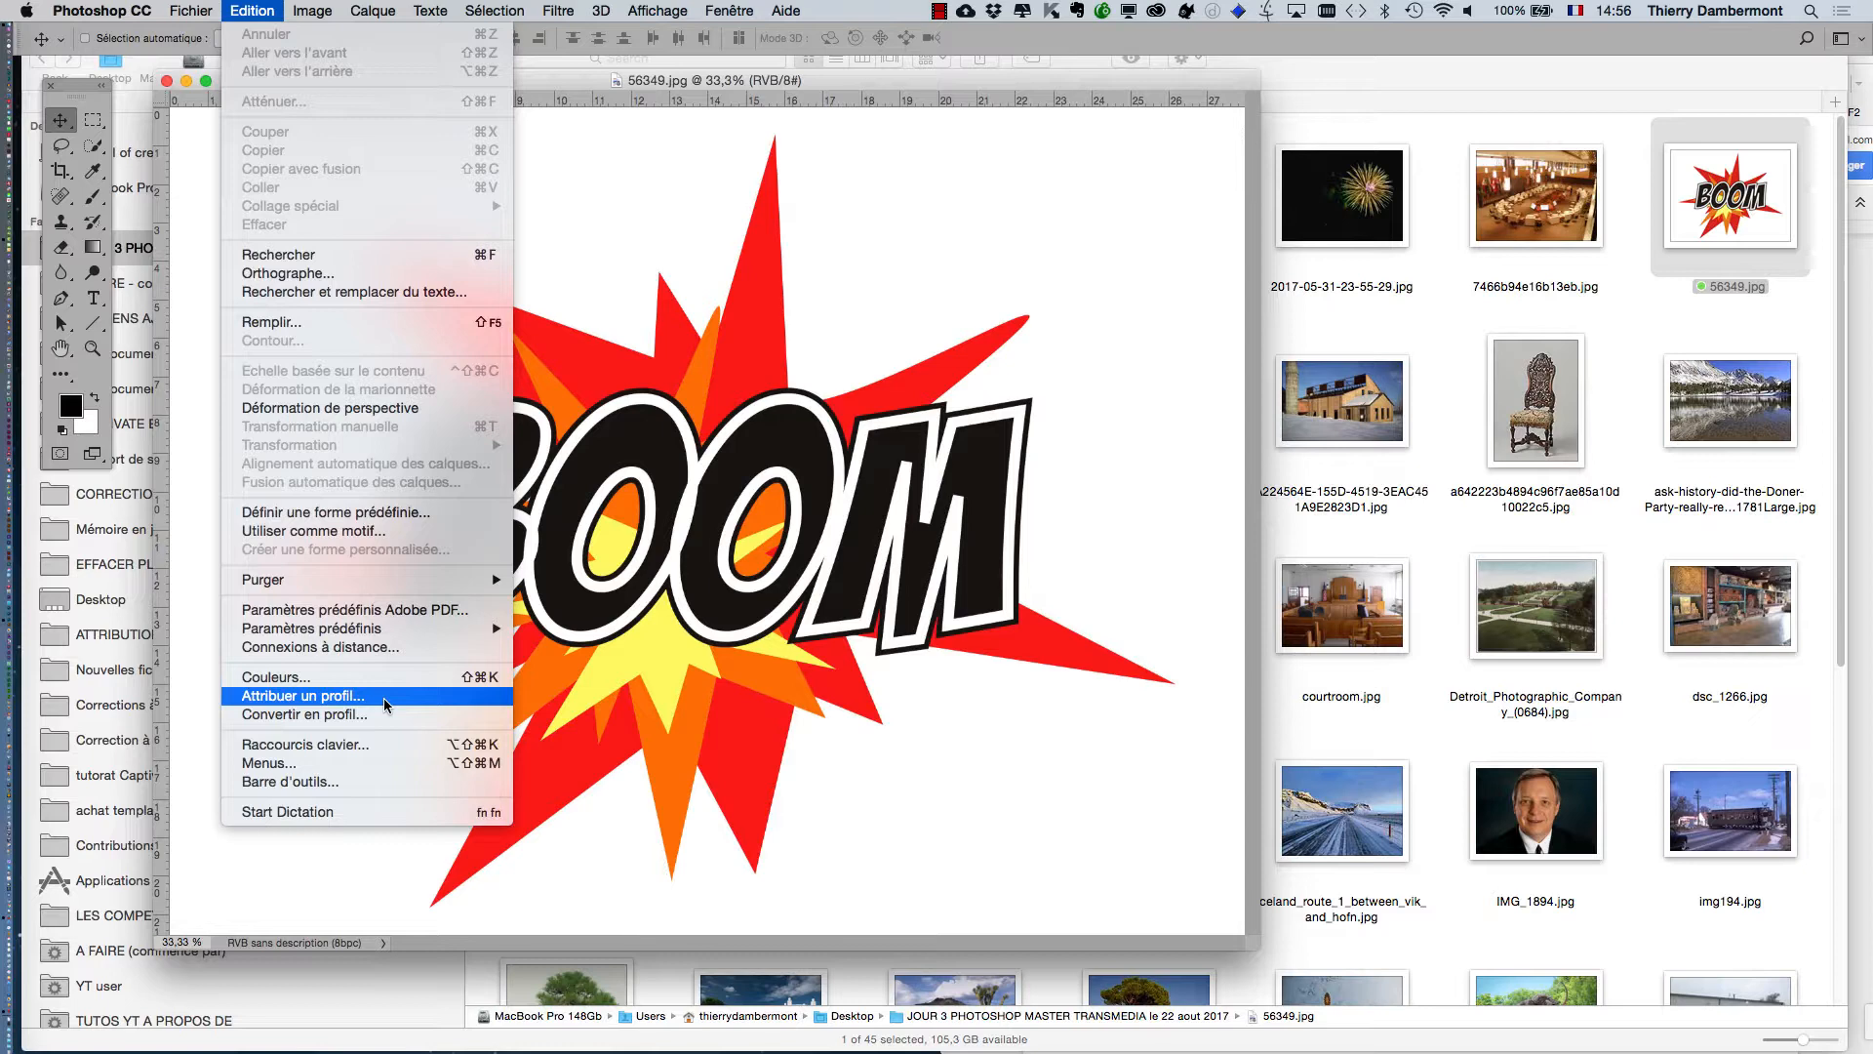
{"action": "left_click", "coordinate": [1090, 113]}
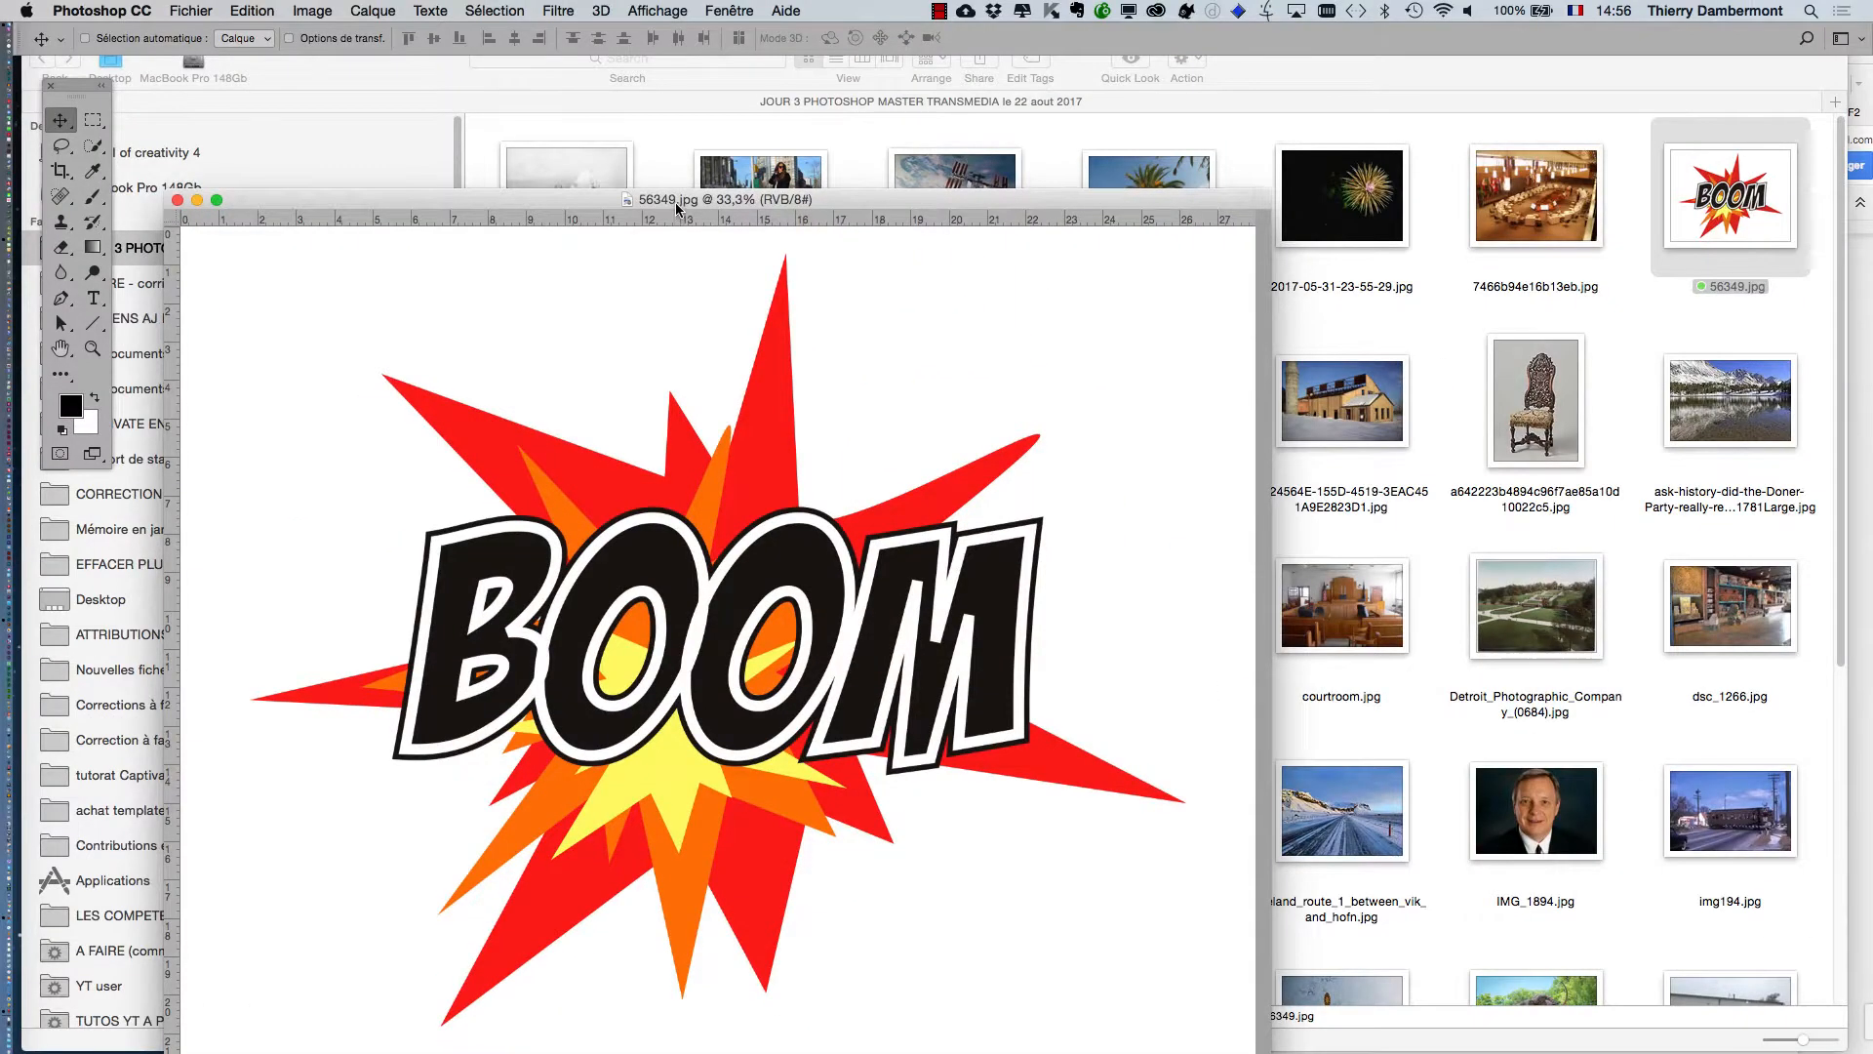
Assign the sRGB IEC61966-2.1 colour profile to the BOOM image.
{"action": "left_click_drag", "start_coordinate": [677, 208], "coordinate": [648, 91]}
{"action": "left_click", "coordinate": [274, 8]}
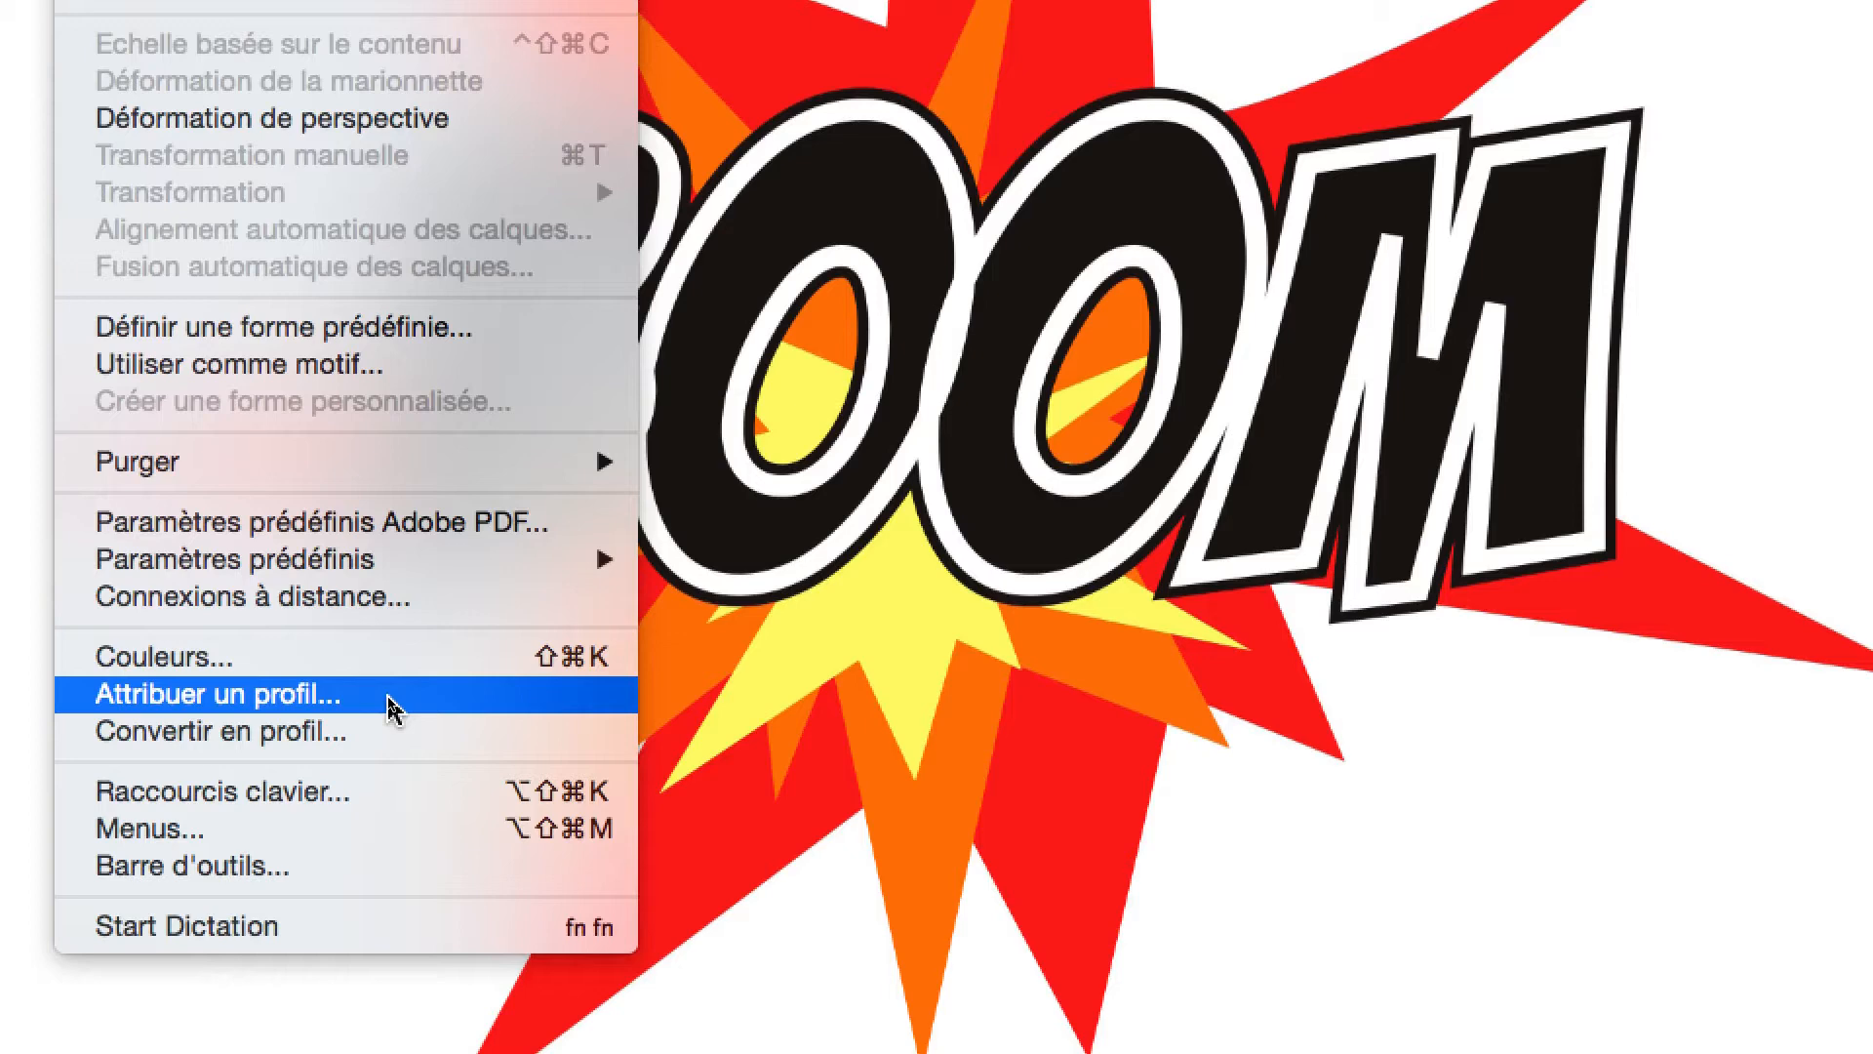
{"action": "left_click", "coordinate": [393, 709]}
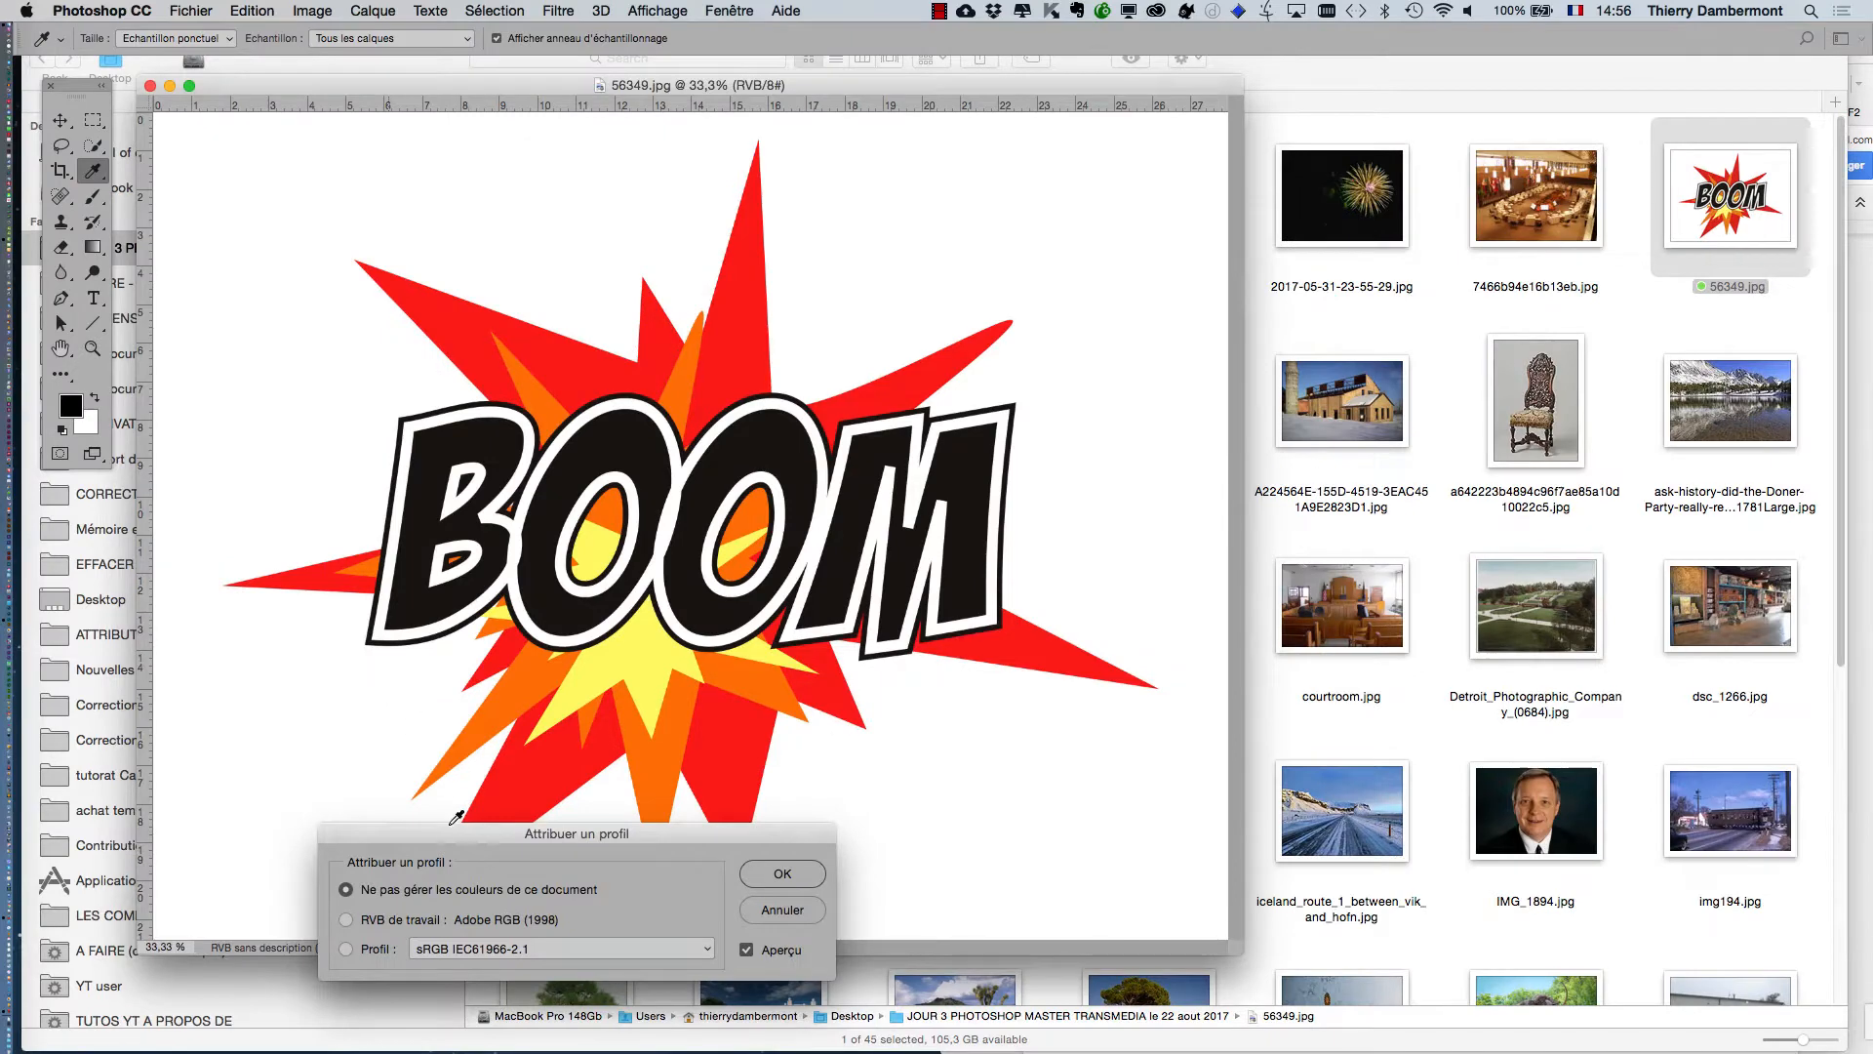
{"action": "left_click_drag", "start_coordinate": [451, 825], "coordinate": [1011, 140]}
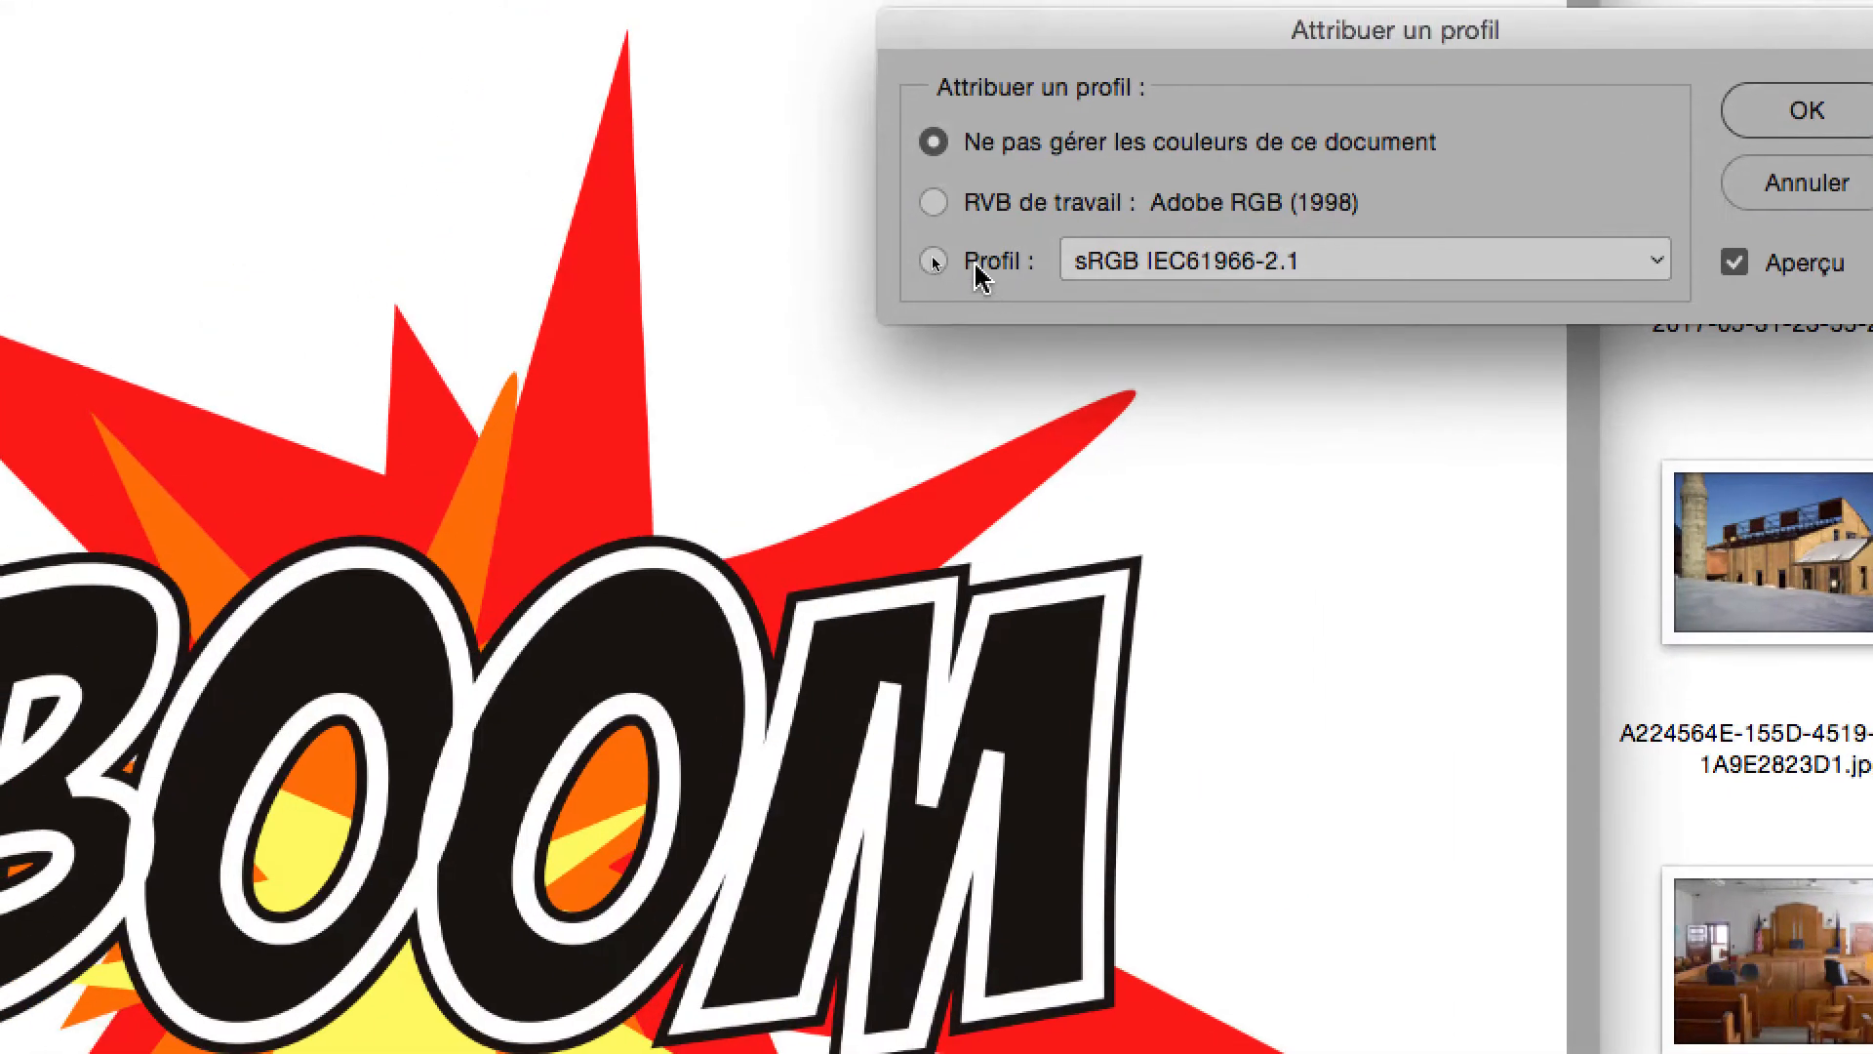
{"action": "left_click", "coordinate": [791, 227]}
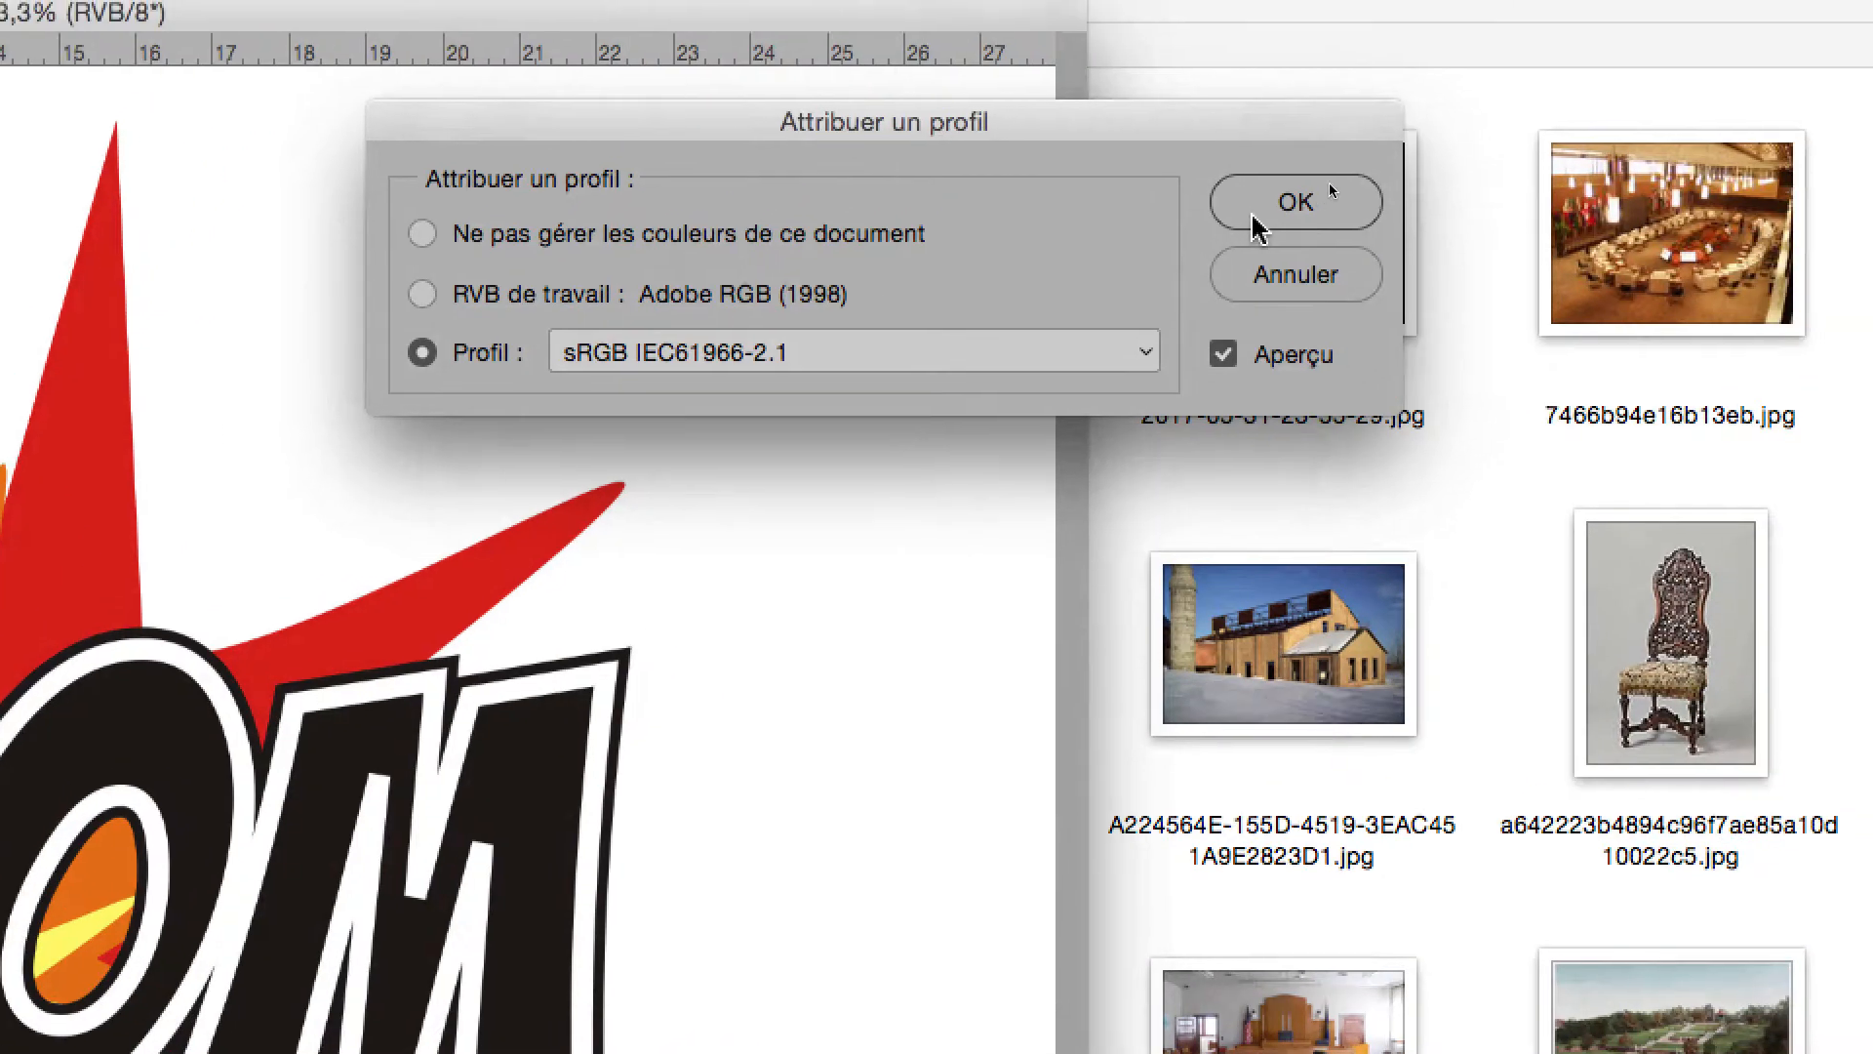
{"action": "left_click", "coordinate": [1358, 152]}
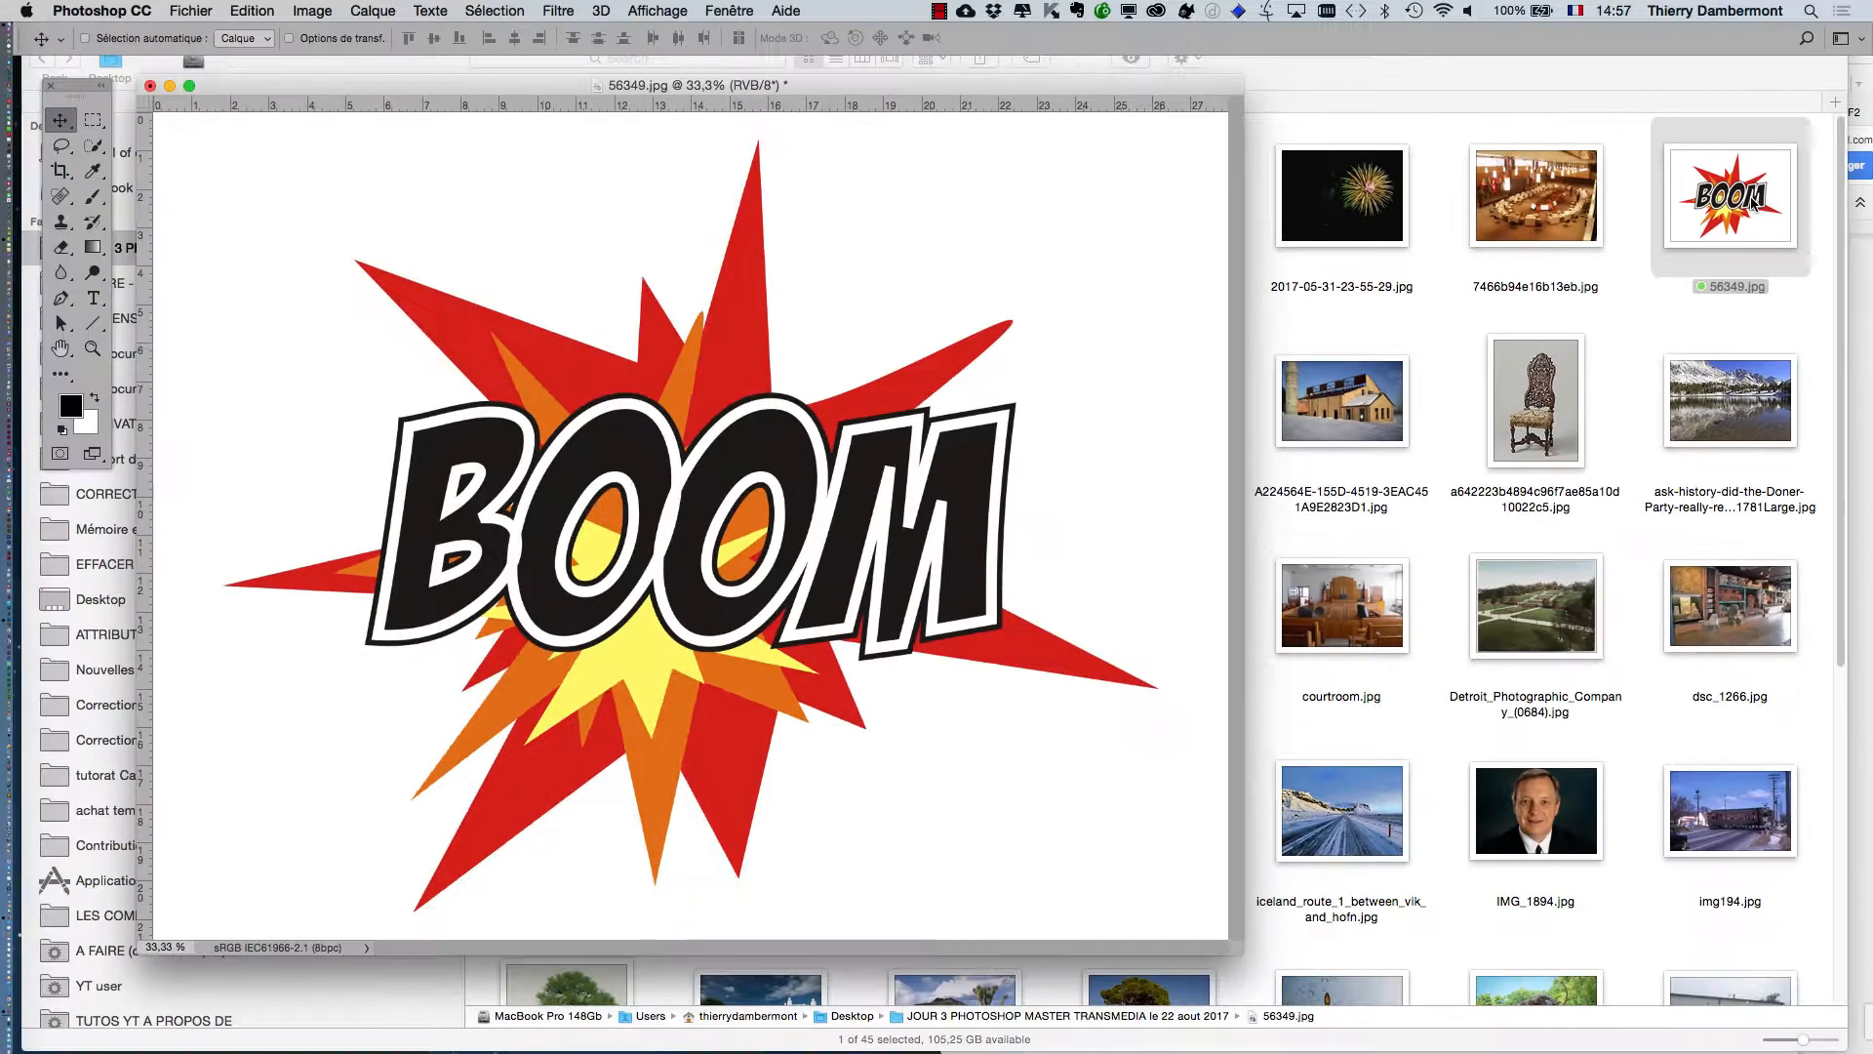
Switch to full-screen mode with menu bar, and reposition the BOOM image and the toolbox on the workspace.
{"action": "key", "text": "f"}
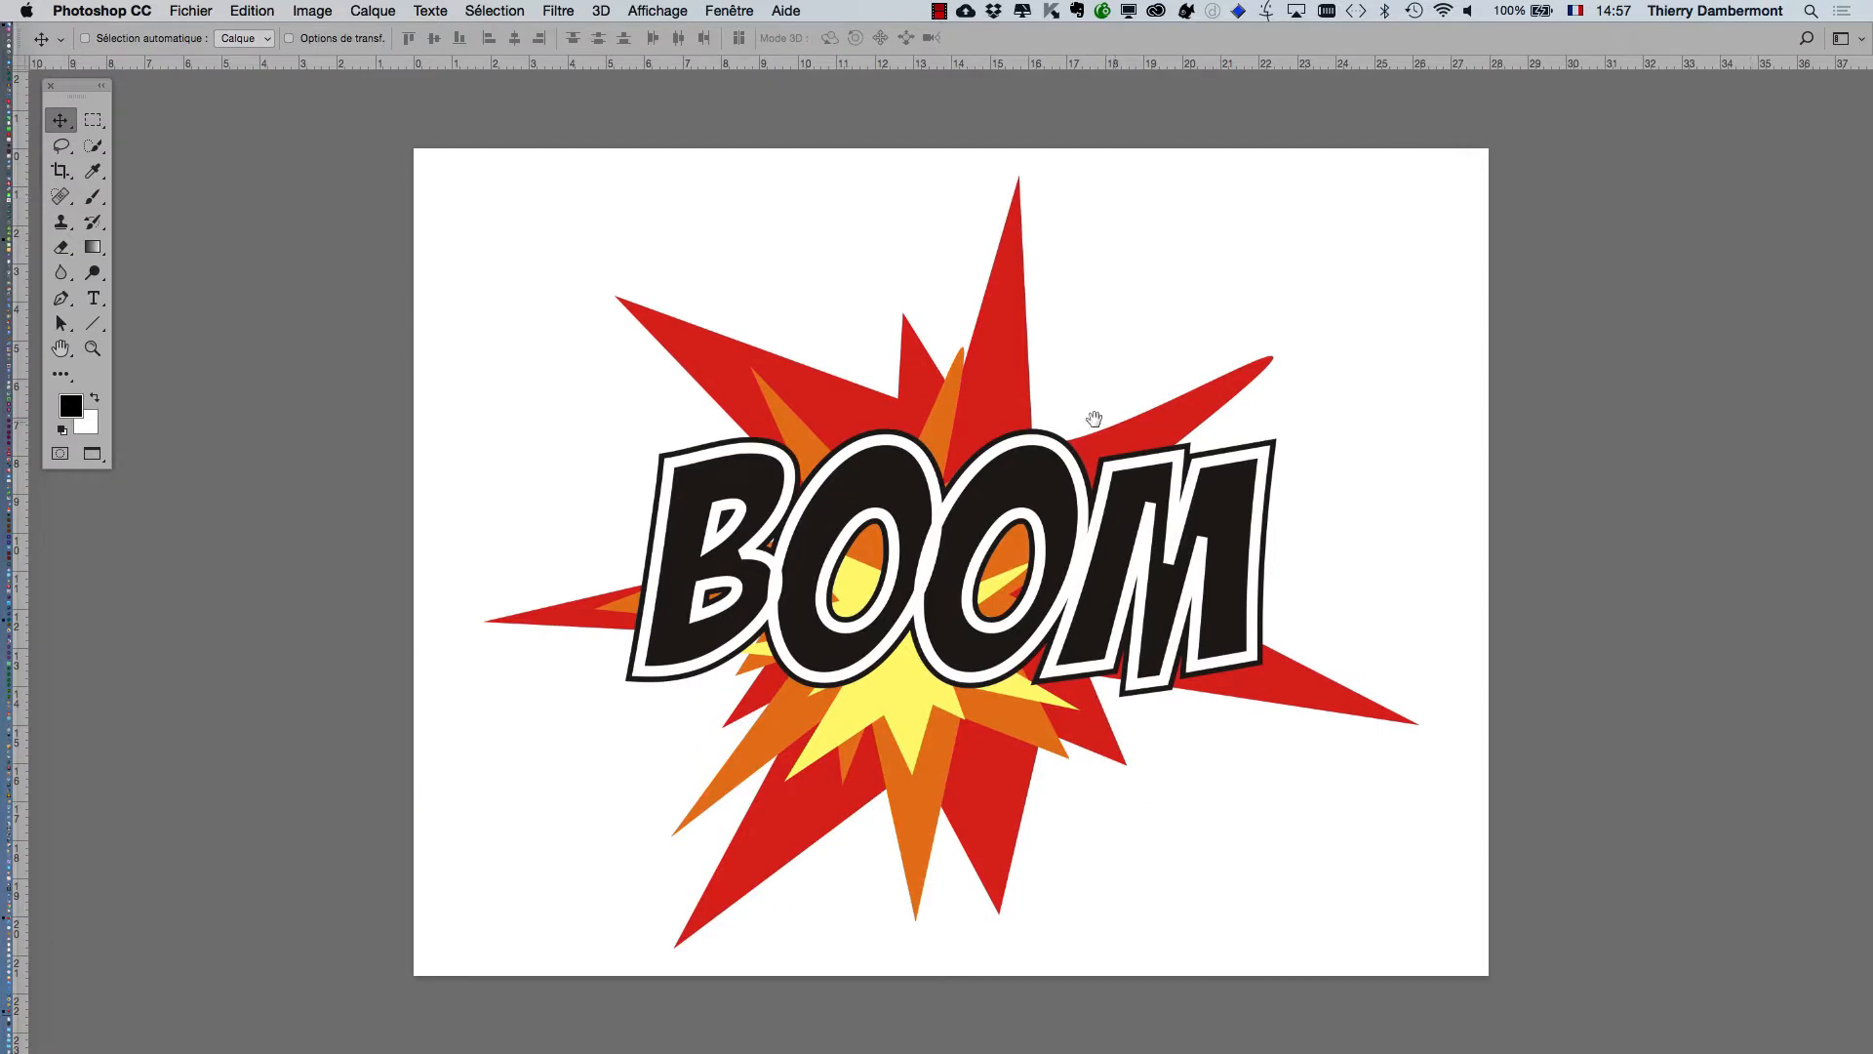
{"action": "left_click_drag", "start_coordinate": [1096, 418], "coordinate": [877, 393]}
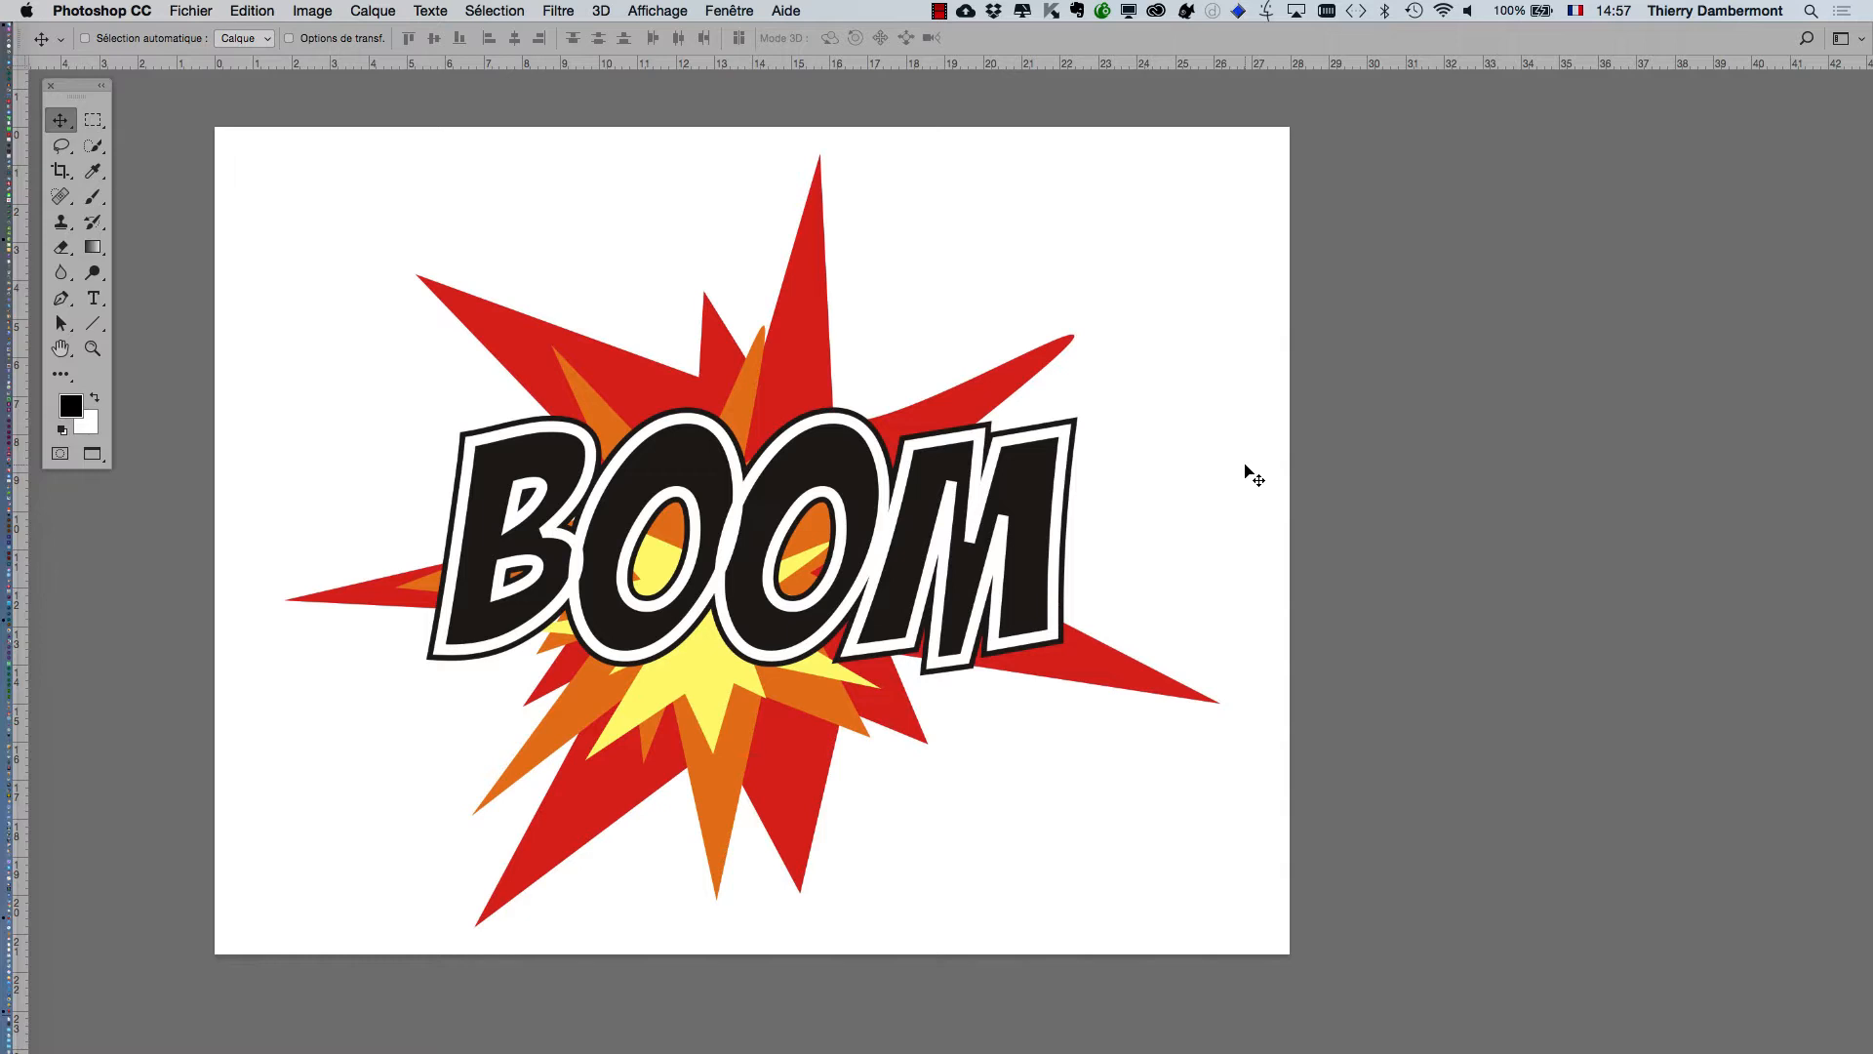
{"action": "key", "text": "super"}
{"action": "left_click_drag", "start_coordinate": [75, 84], "coordinate": [185, 189]}
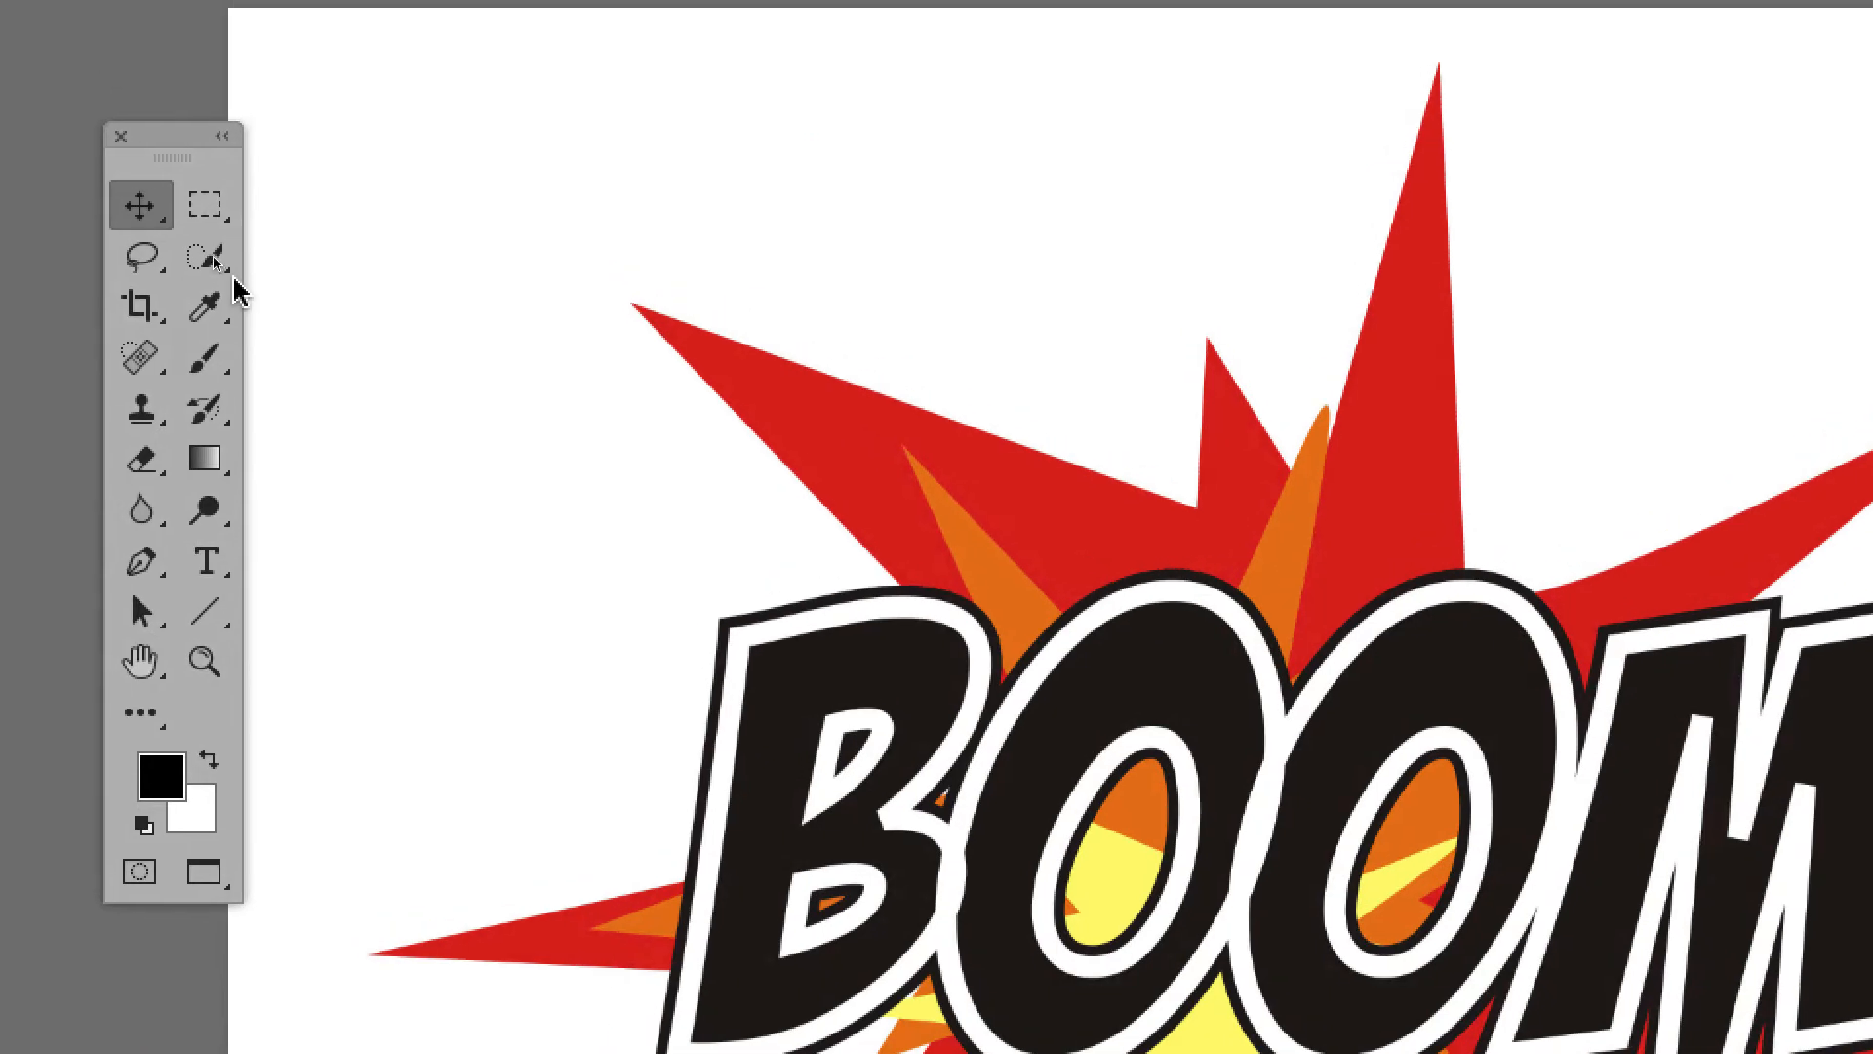
Select the white background around the BOOM explosion with the Magic Wand tool (Baguette magique).
{"action": "left_click", "coordinate": [190, 222]}
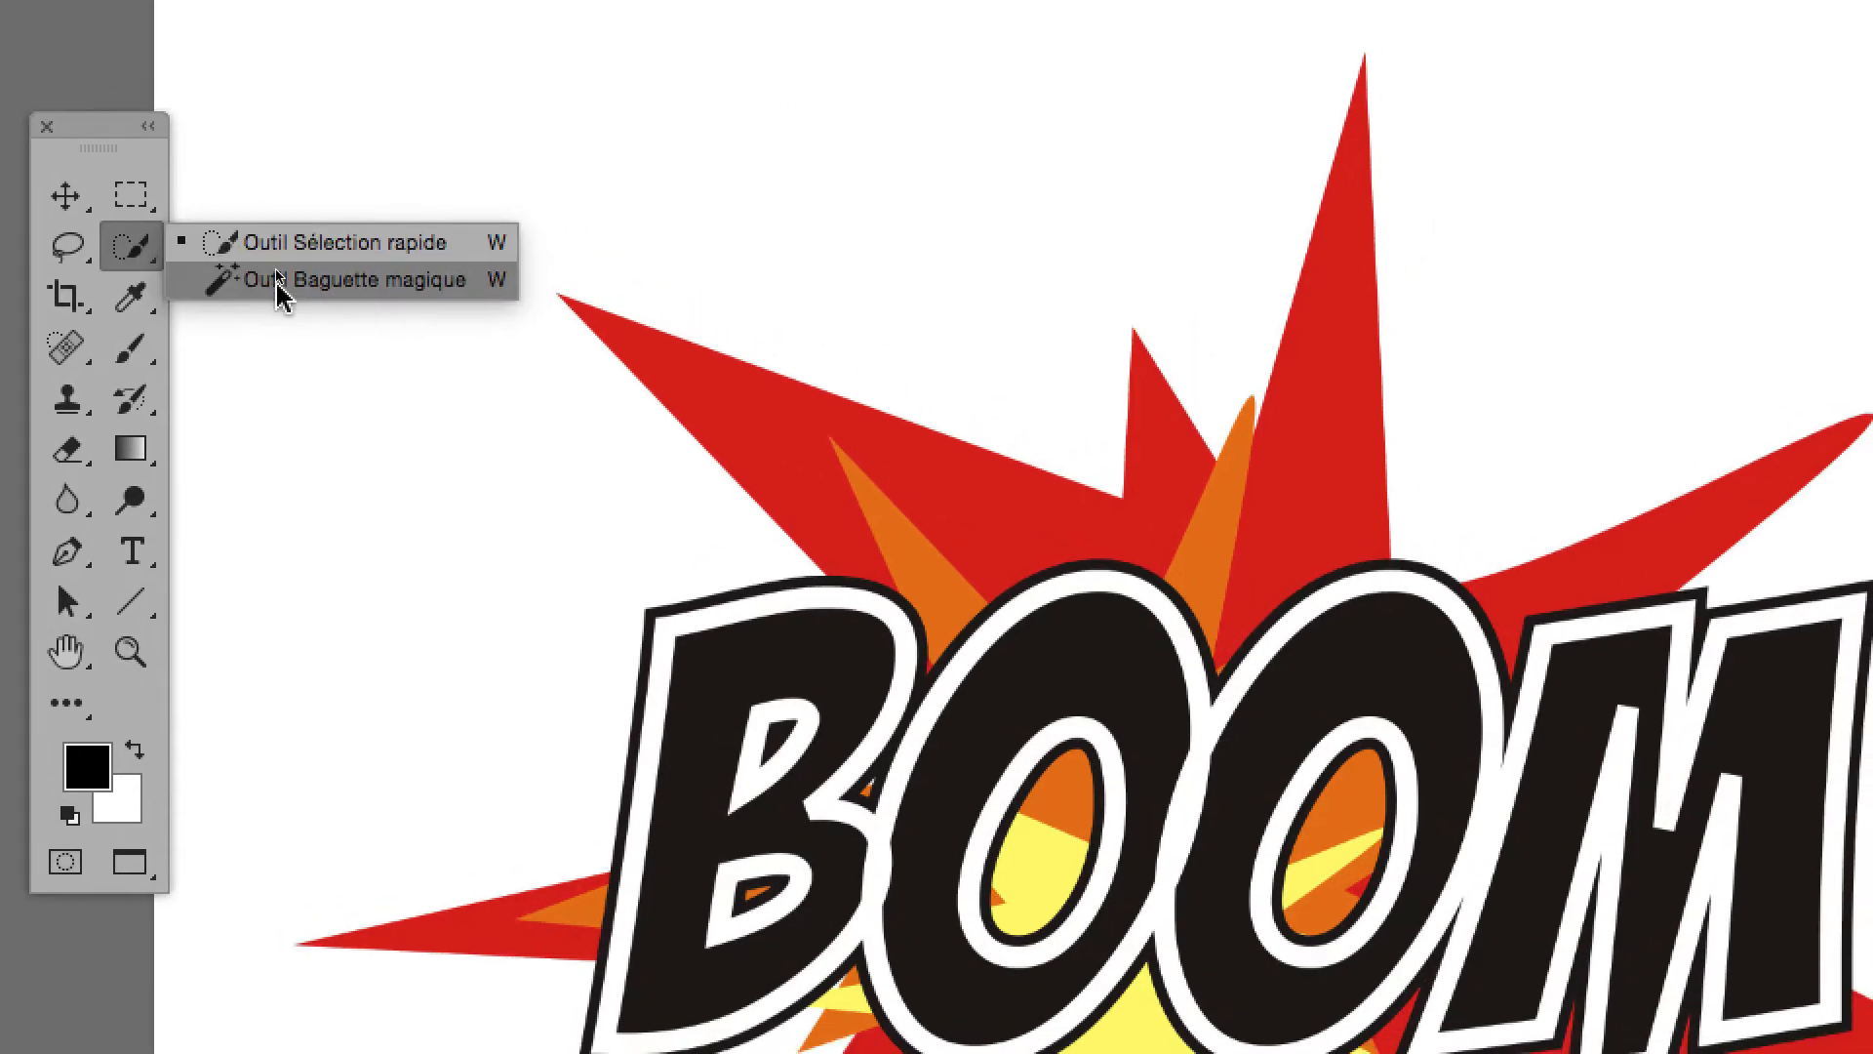
{"action": "left_click", "coordinate": [279, 279]}
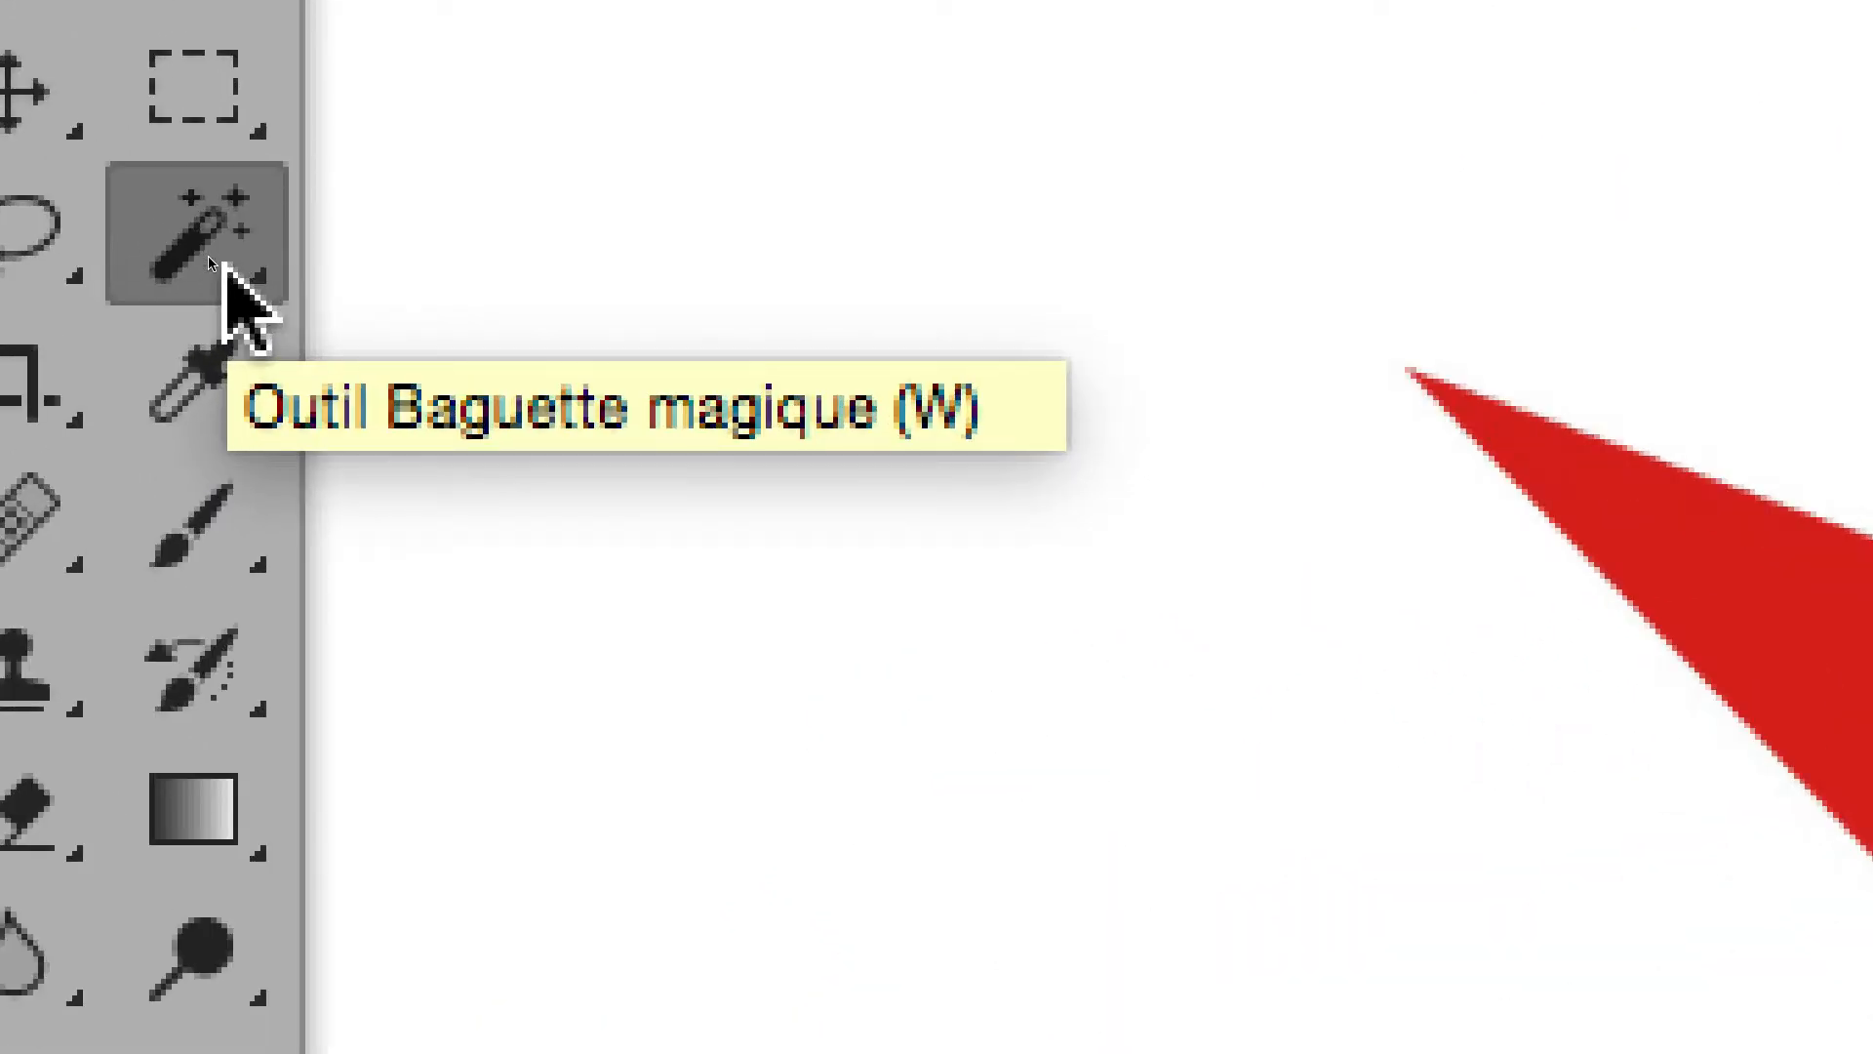
{"action": "left_click", "coordinate": [225, 268]}
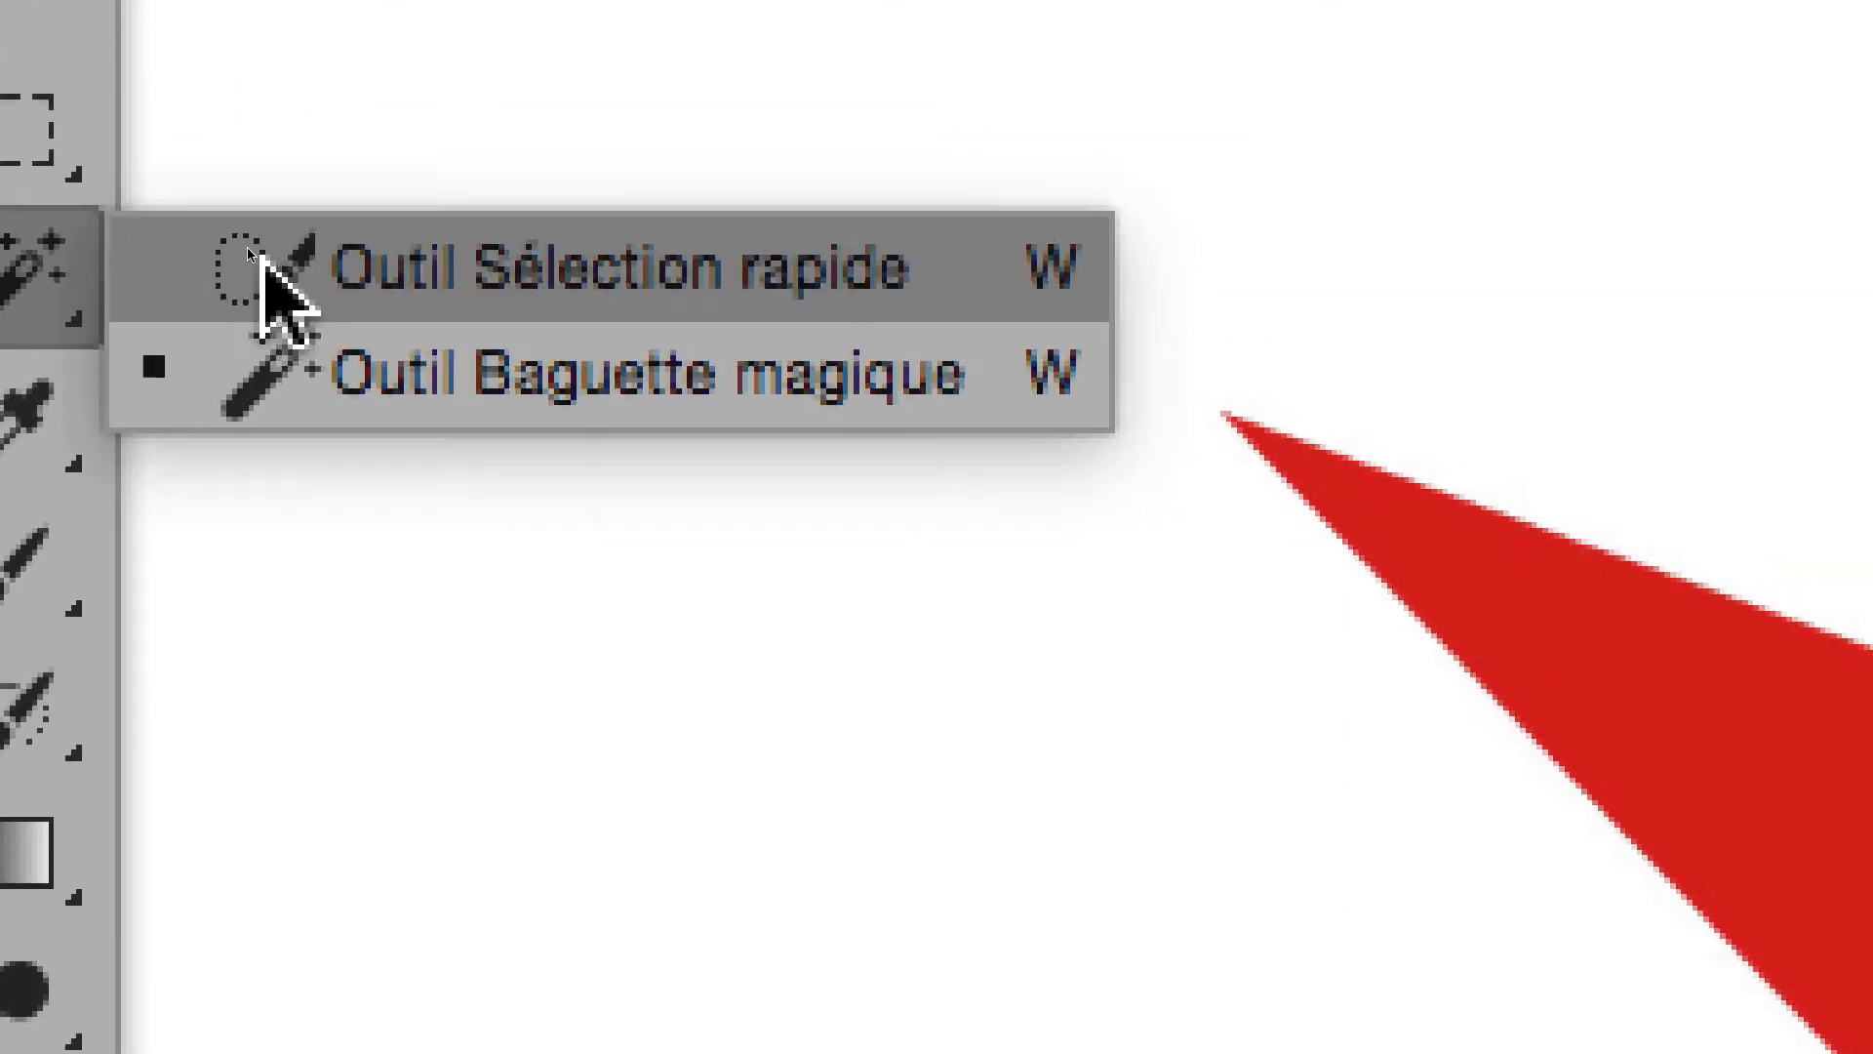
{"action": "left_click", "coordinate": [468, 224]}
{"action": "left_click", "coordinate": [226, 244]}
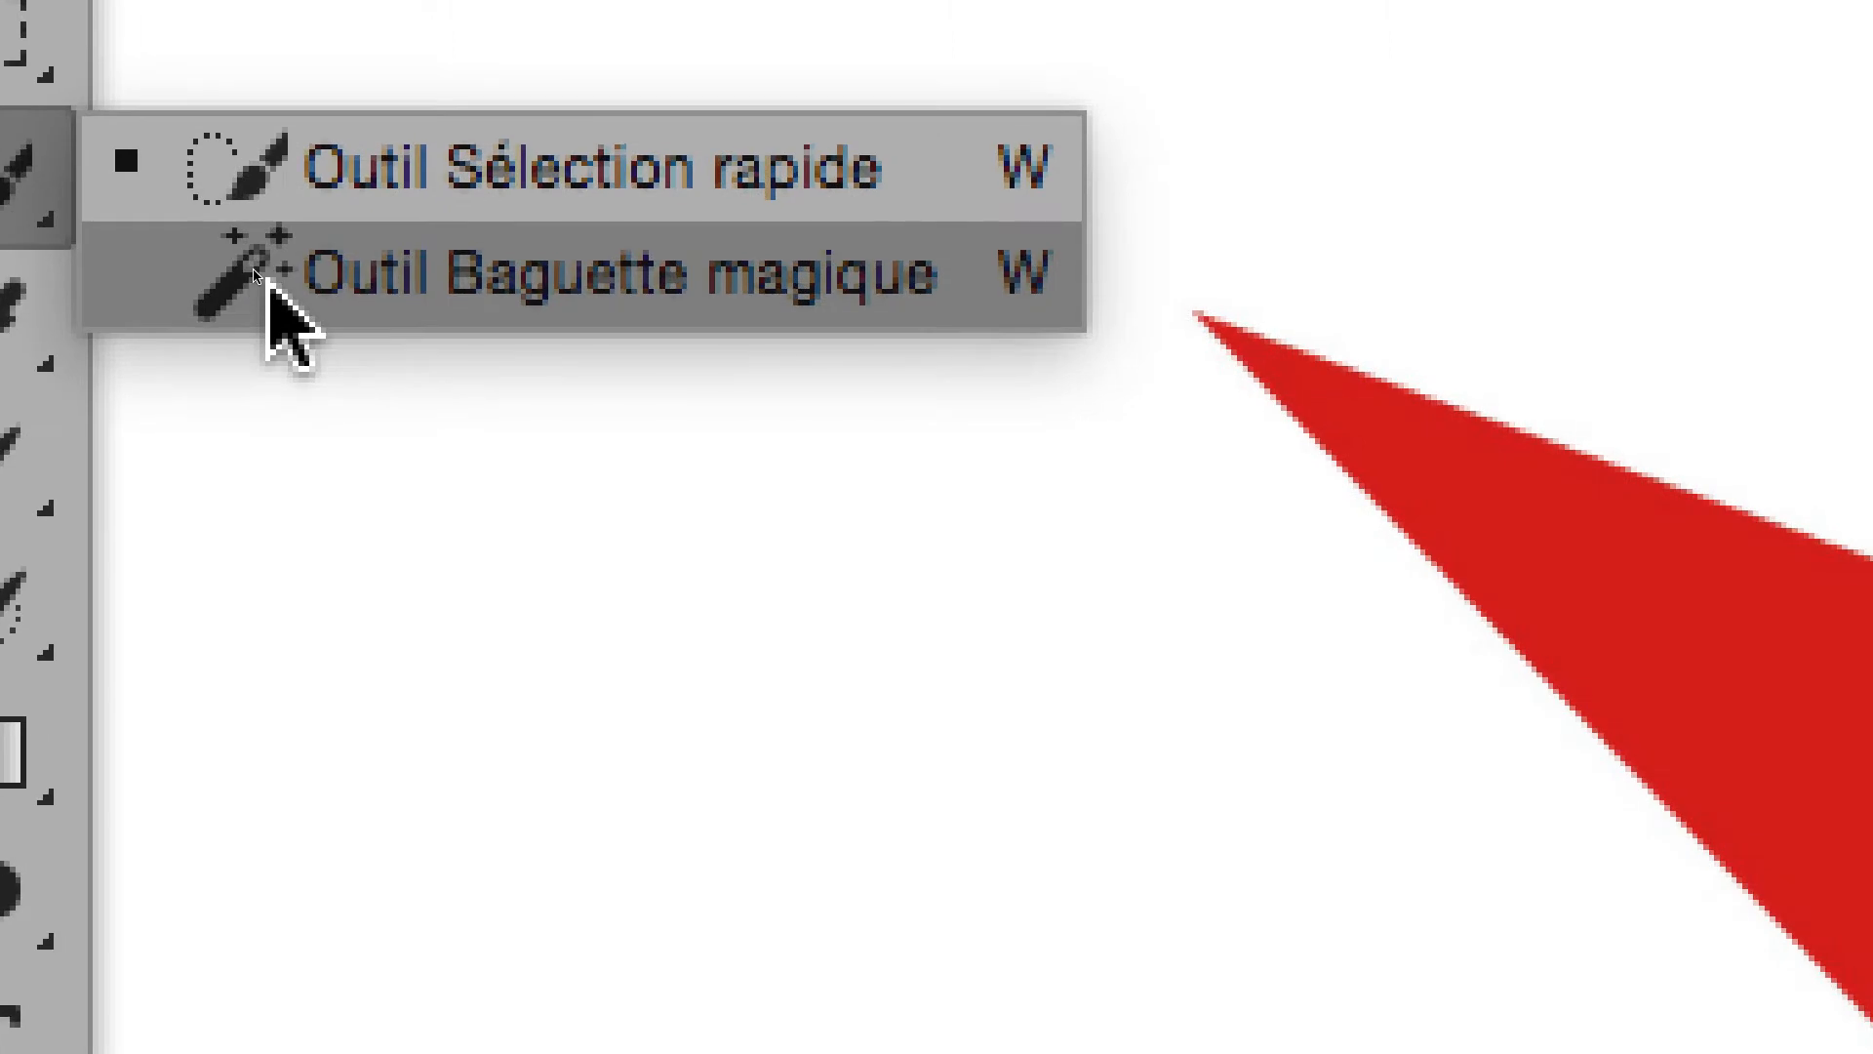
{"action": "left_click", "coordinate": [268, 283]}
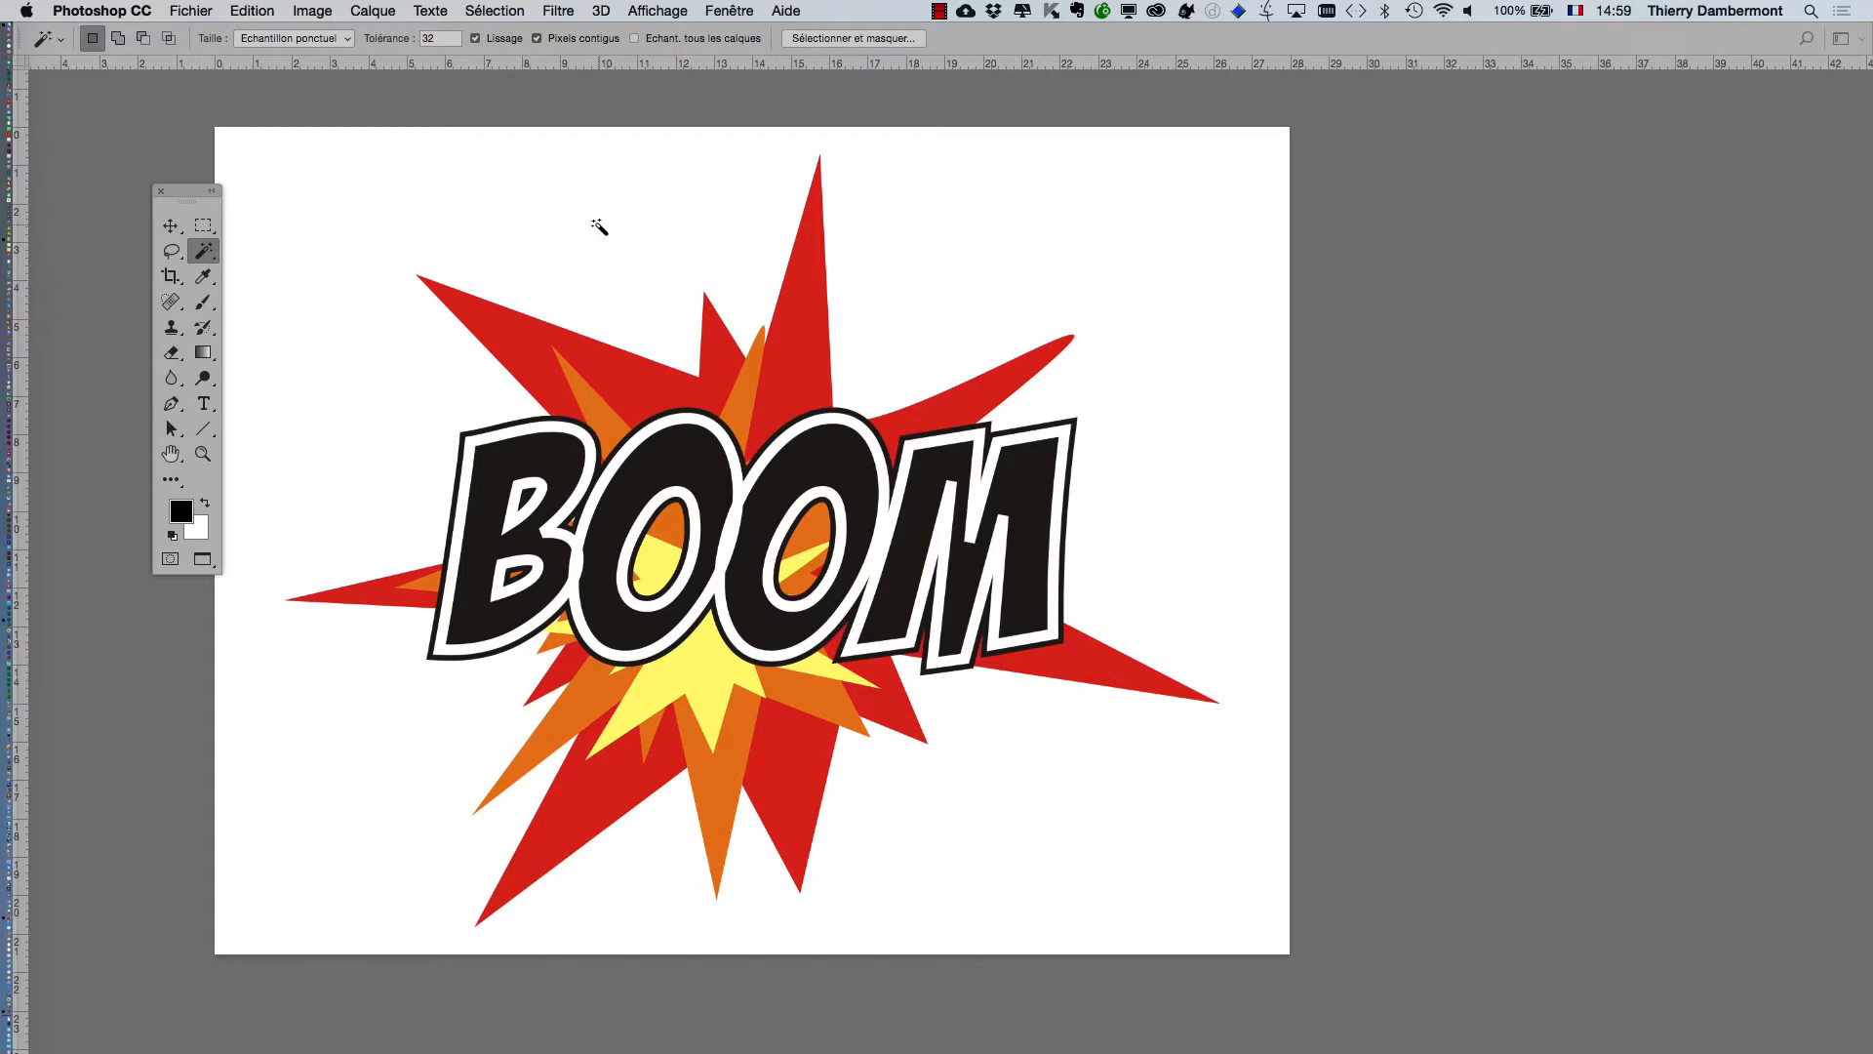
{"action": "left_click", "coordinate": [598, 224]}
Move the toolbox off the image, then show the Calques panel and float it on its own beside the canvas.
{"action": "left_click_drag", "start_coordinate": [196, 195], "coordinate": [124, 147]}
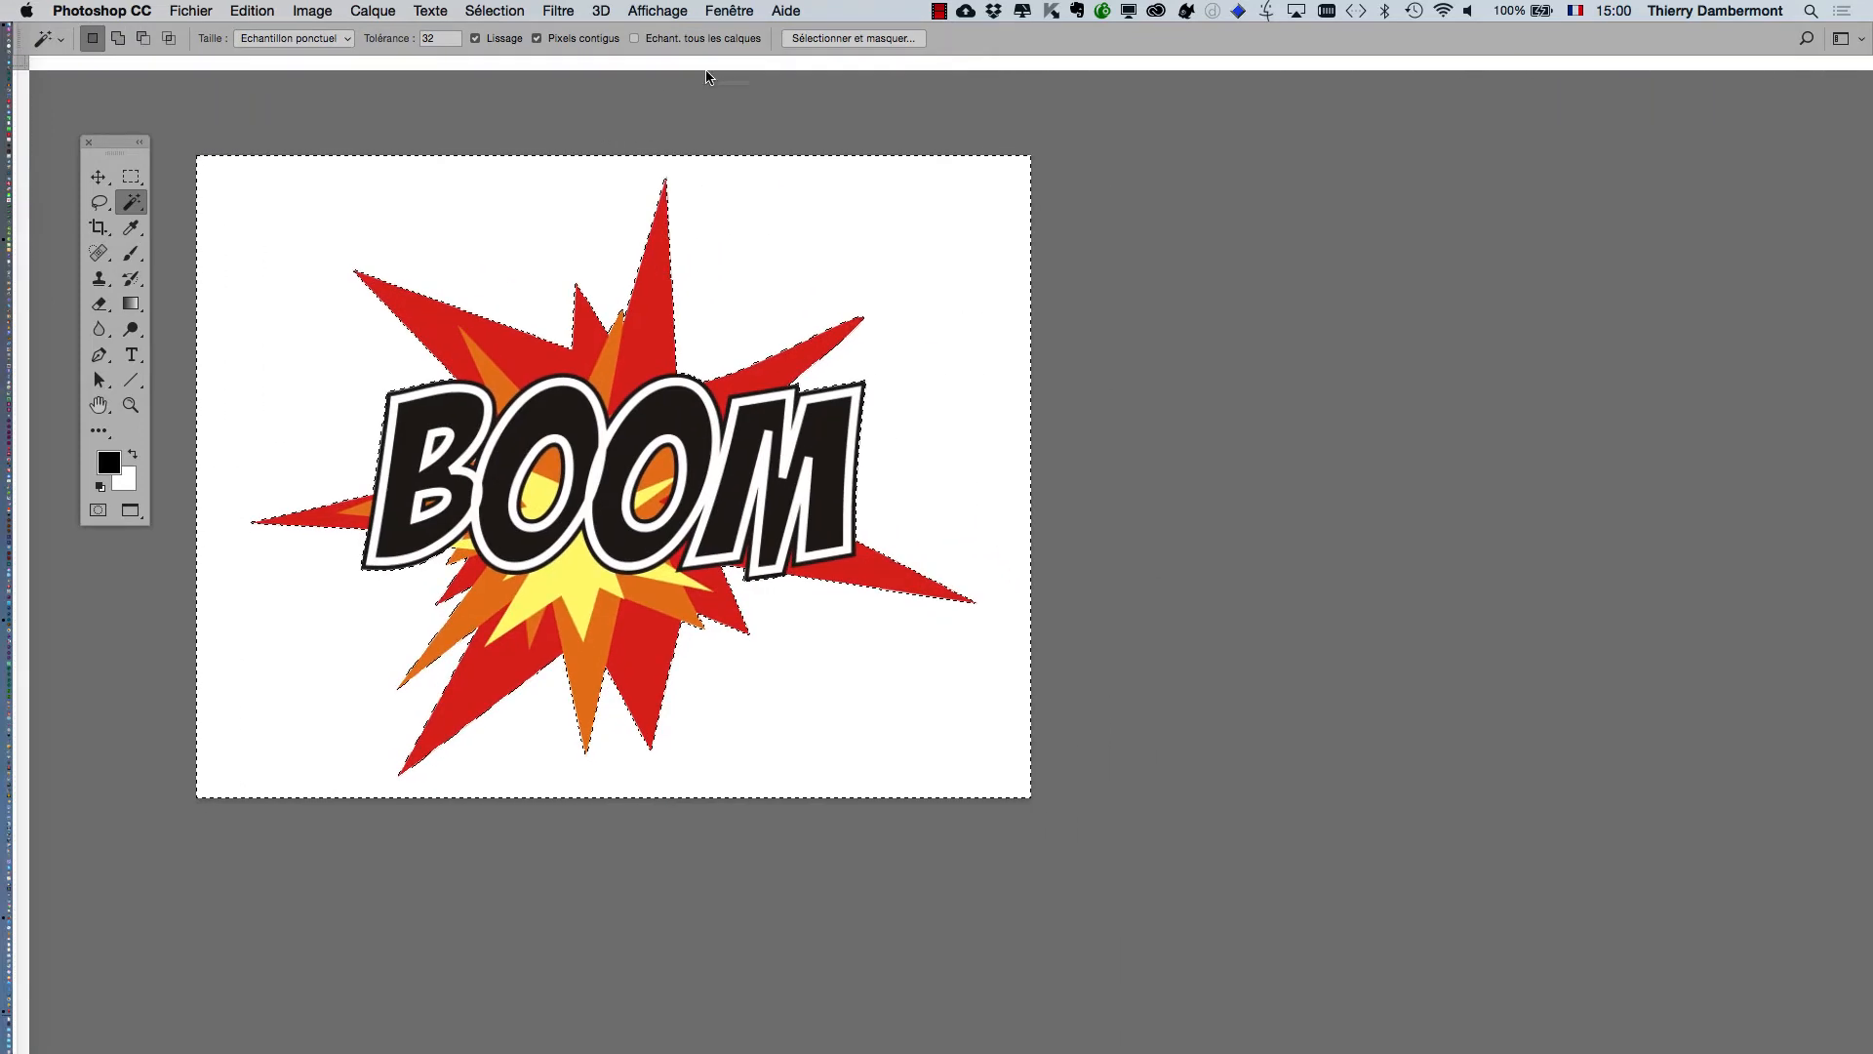
{"action": "left_click", "coordinate": [738, 10]}
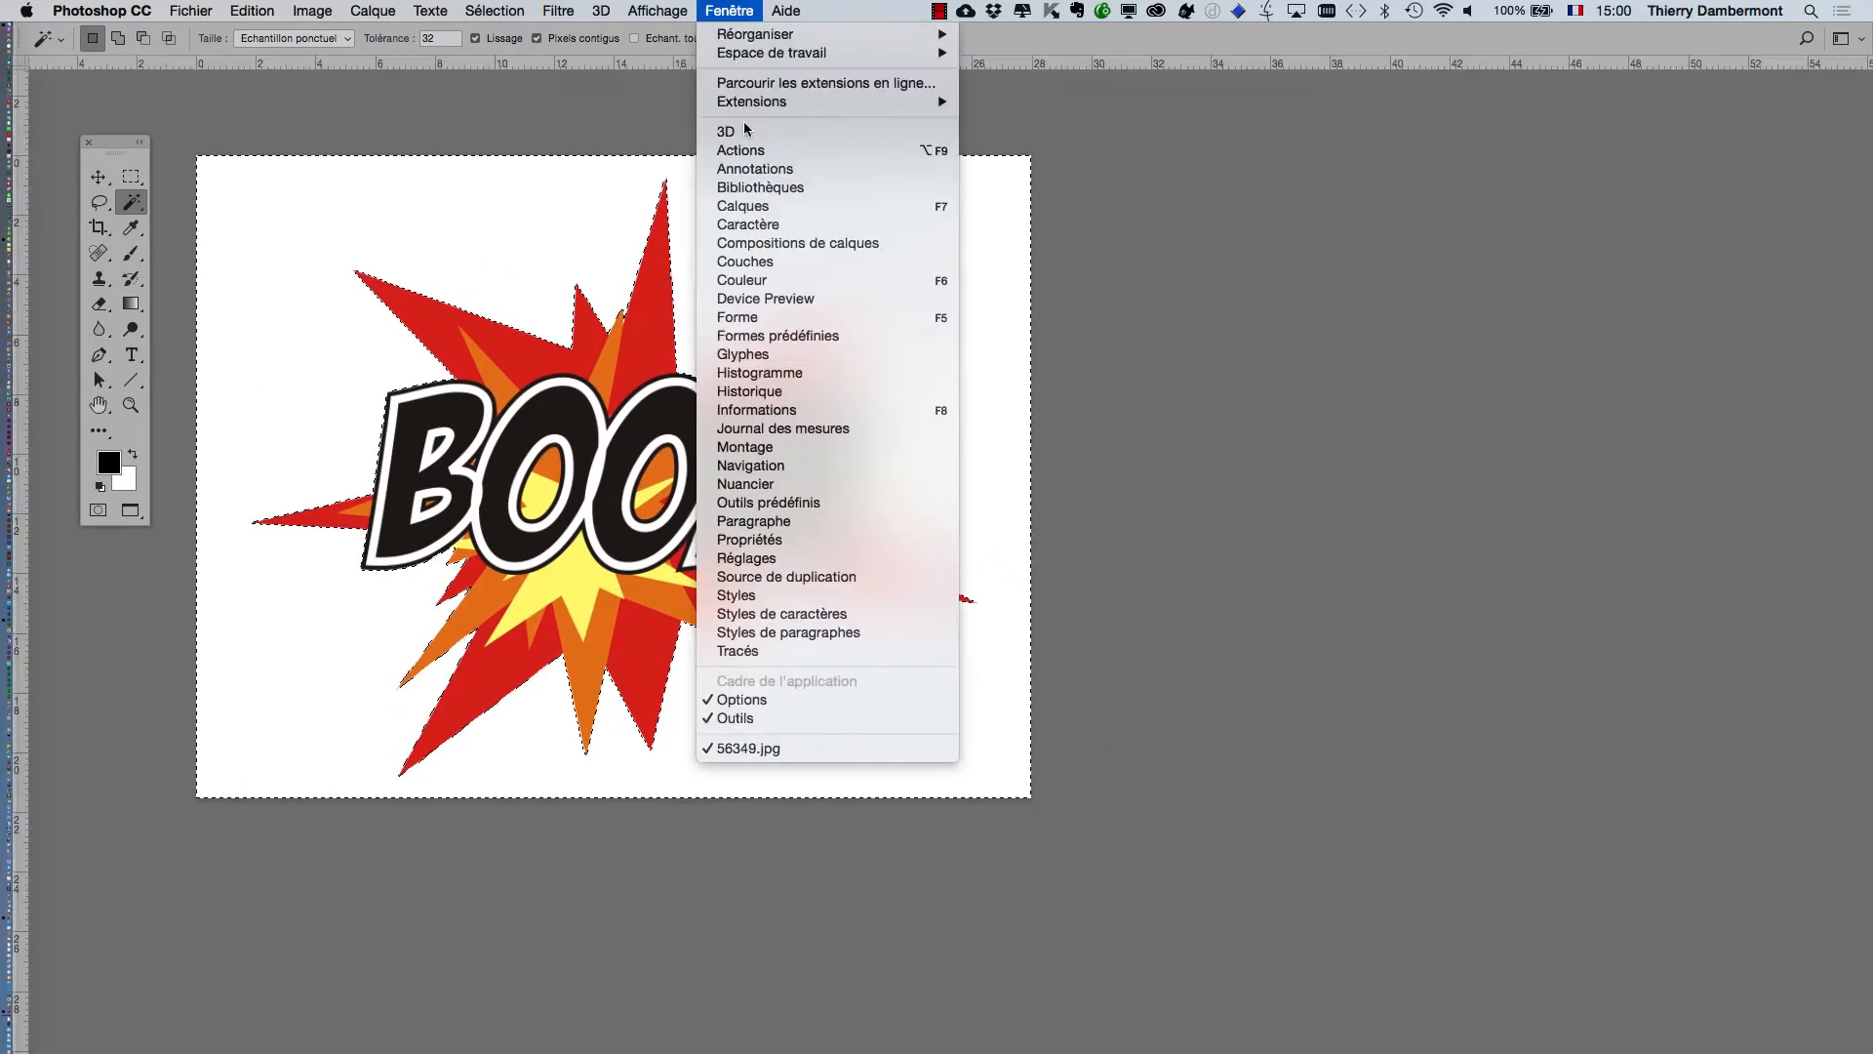
{"action": "left_click", "coordinate": [771, 205]}
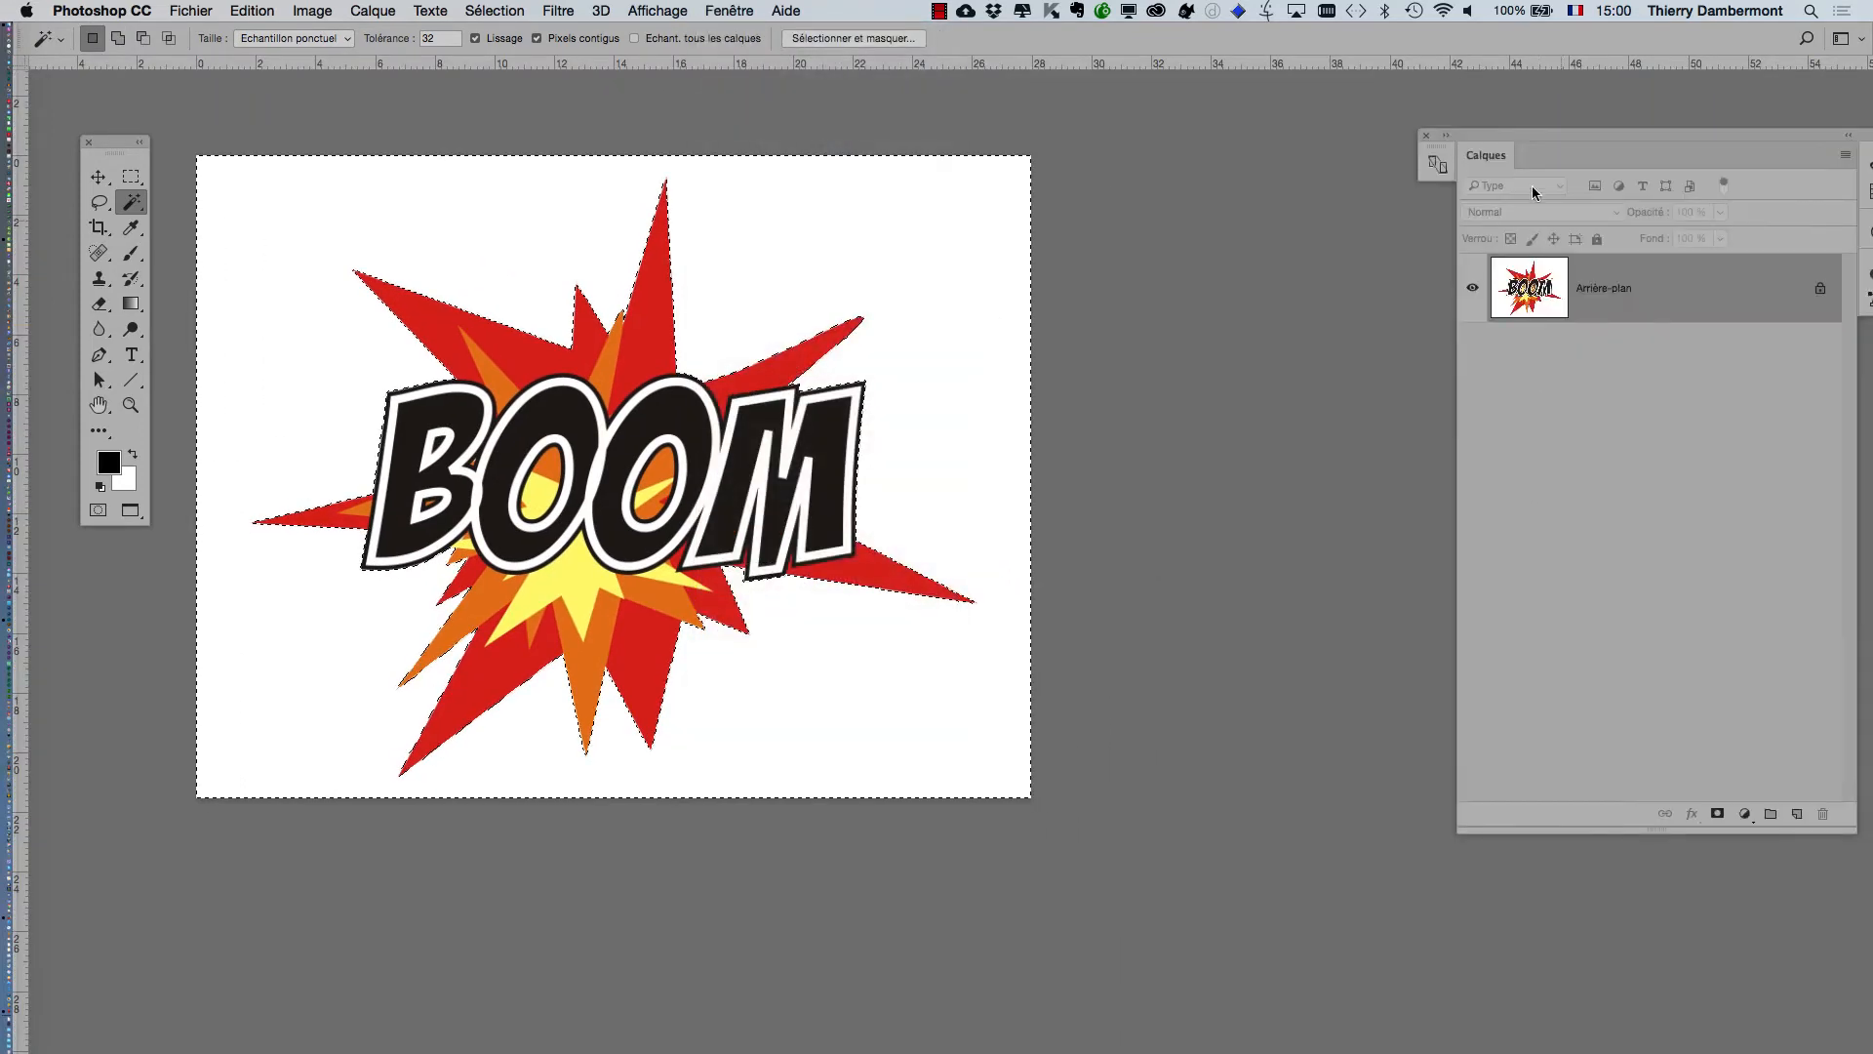
{"action": "left_click_drag", "start_coordinate": [1476, 159], "coordinate": [1149, 170]}
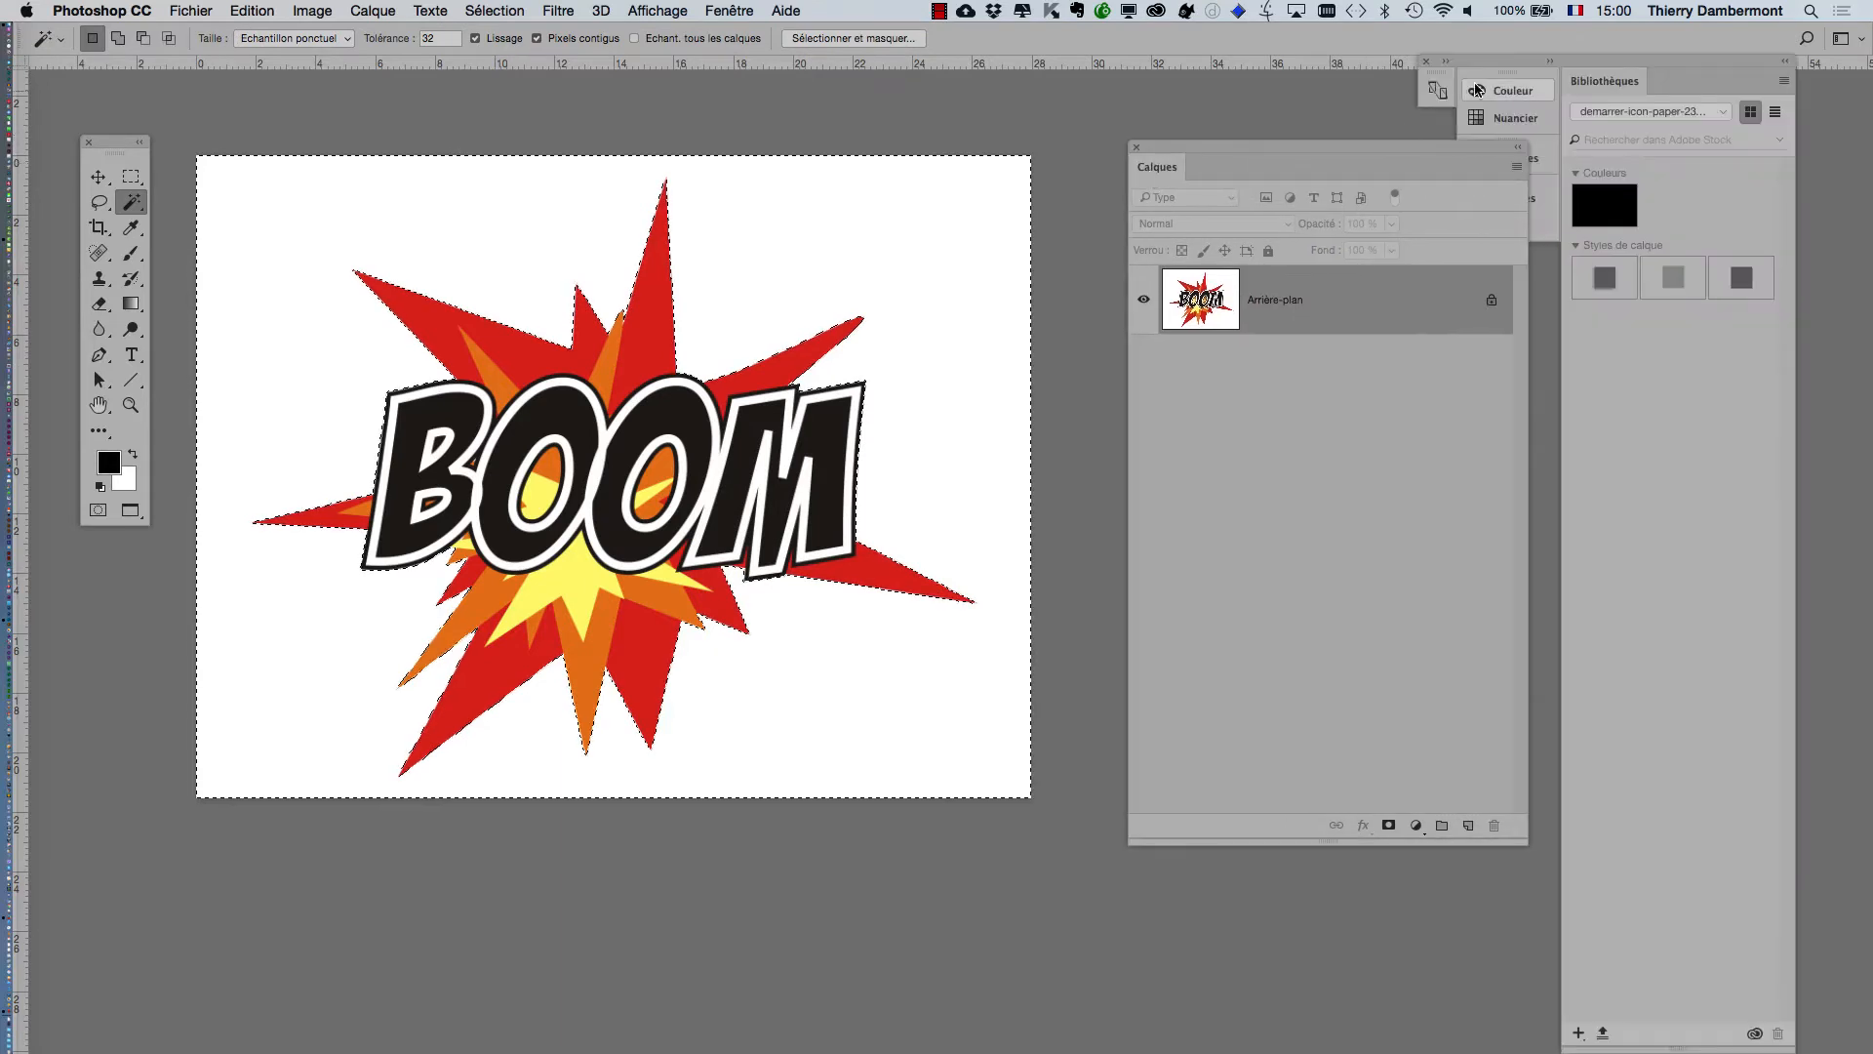
Close the remaining panel groups, leaving only the floating Calques panel, resized smaller and repositioned beside the canvas.
{"action": "left_click", "coordinate": [1426, 61]}
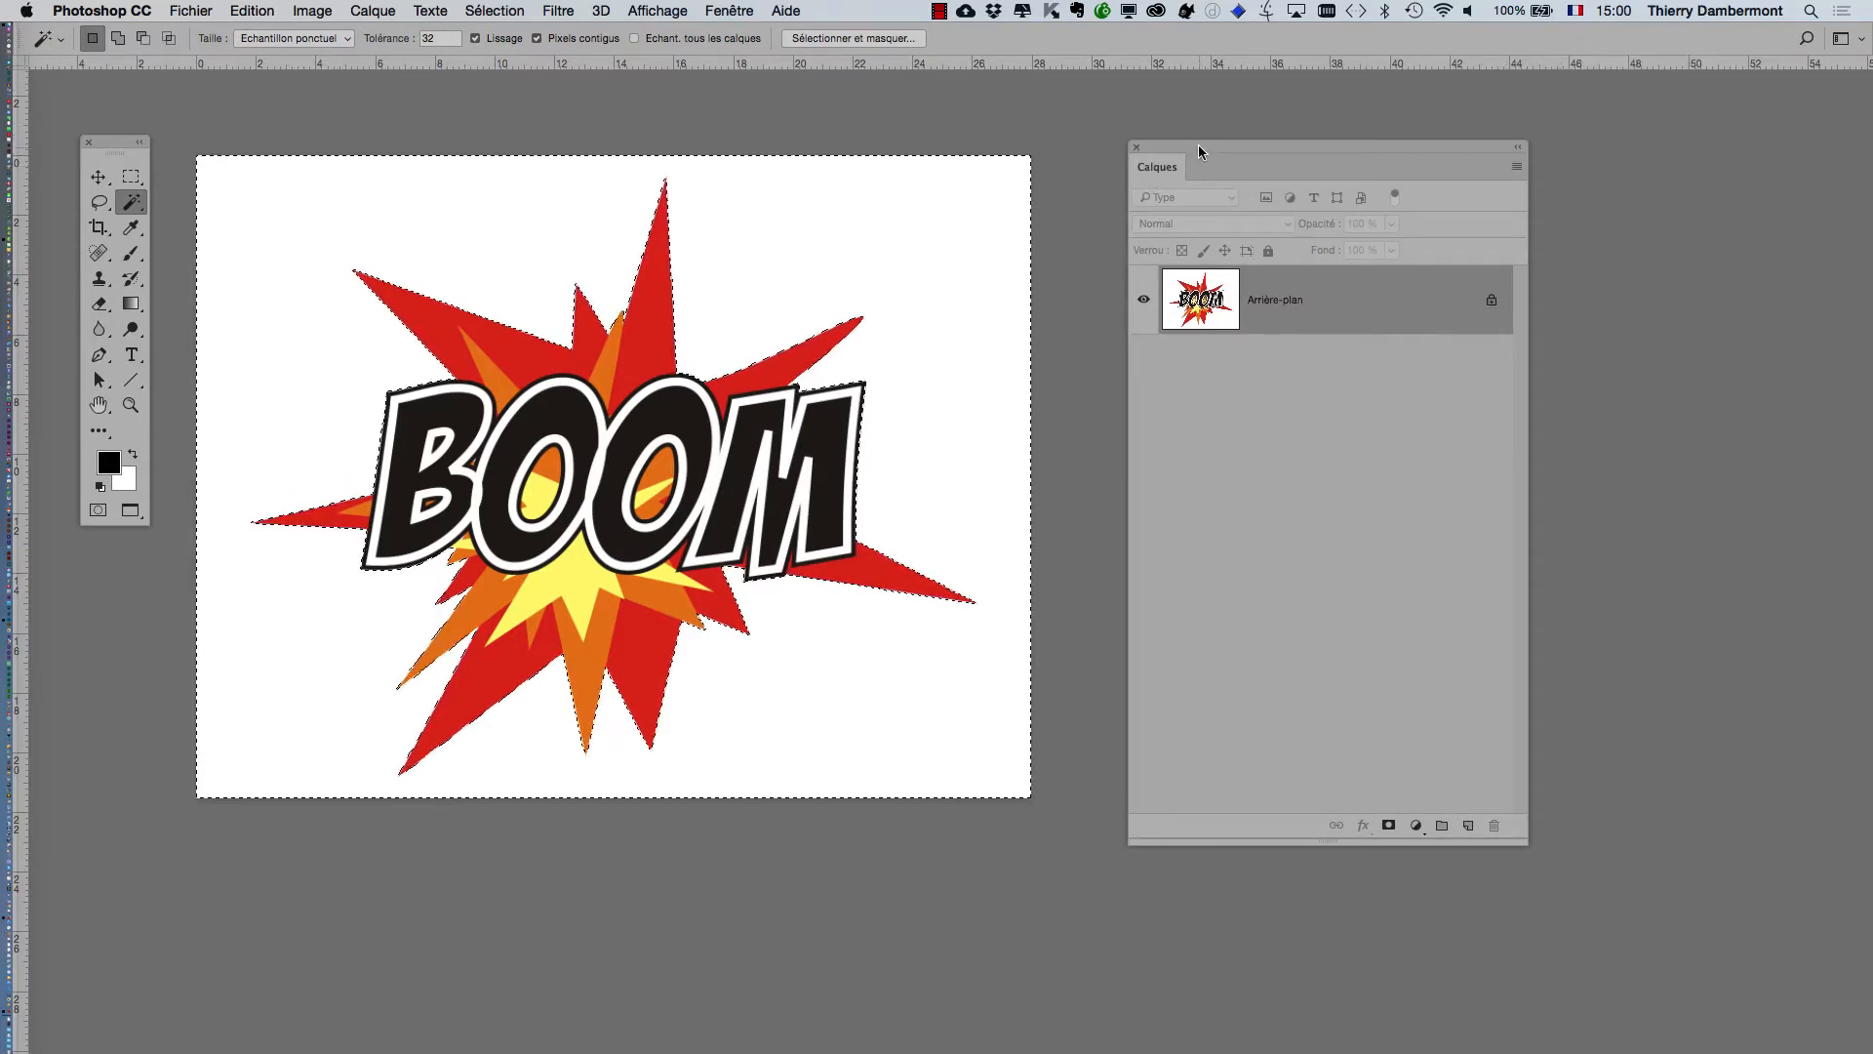
{"action": "left_click_drag", "start_coordinate": [1198, 145], "coordinate": [1209, 141]}
{"action": "left_click_drag", "start_coordinate": [1533, 838], "coordinate": [1606, 576]}
{"action": "left_click_drag", "start_coordinate": [1315, 146], "coordinate": [1302, 239]}
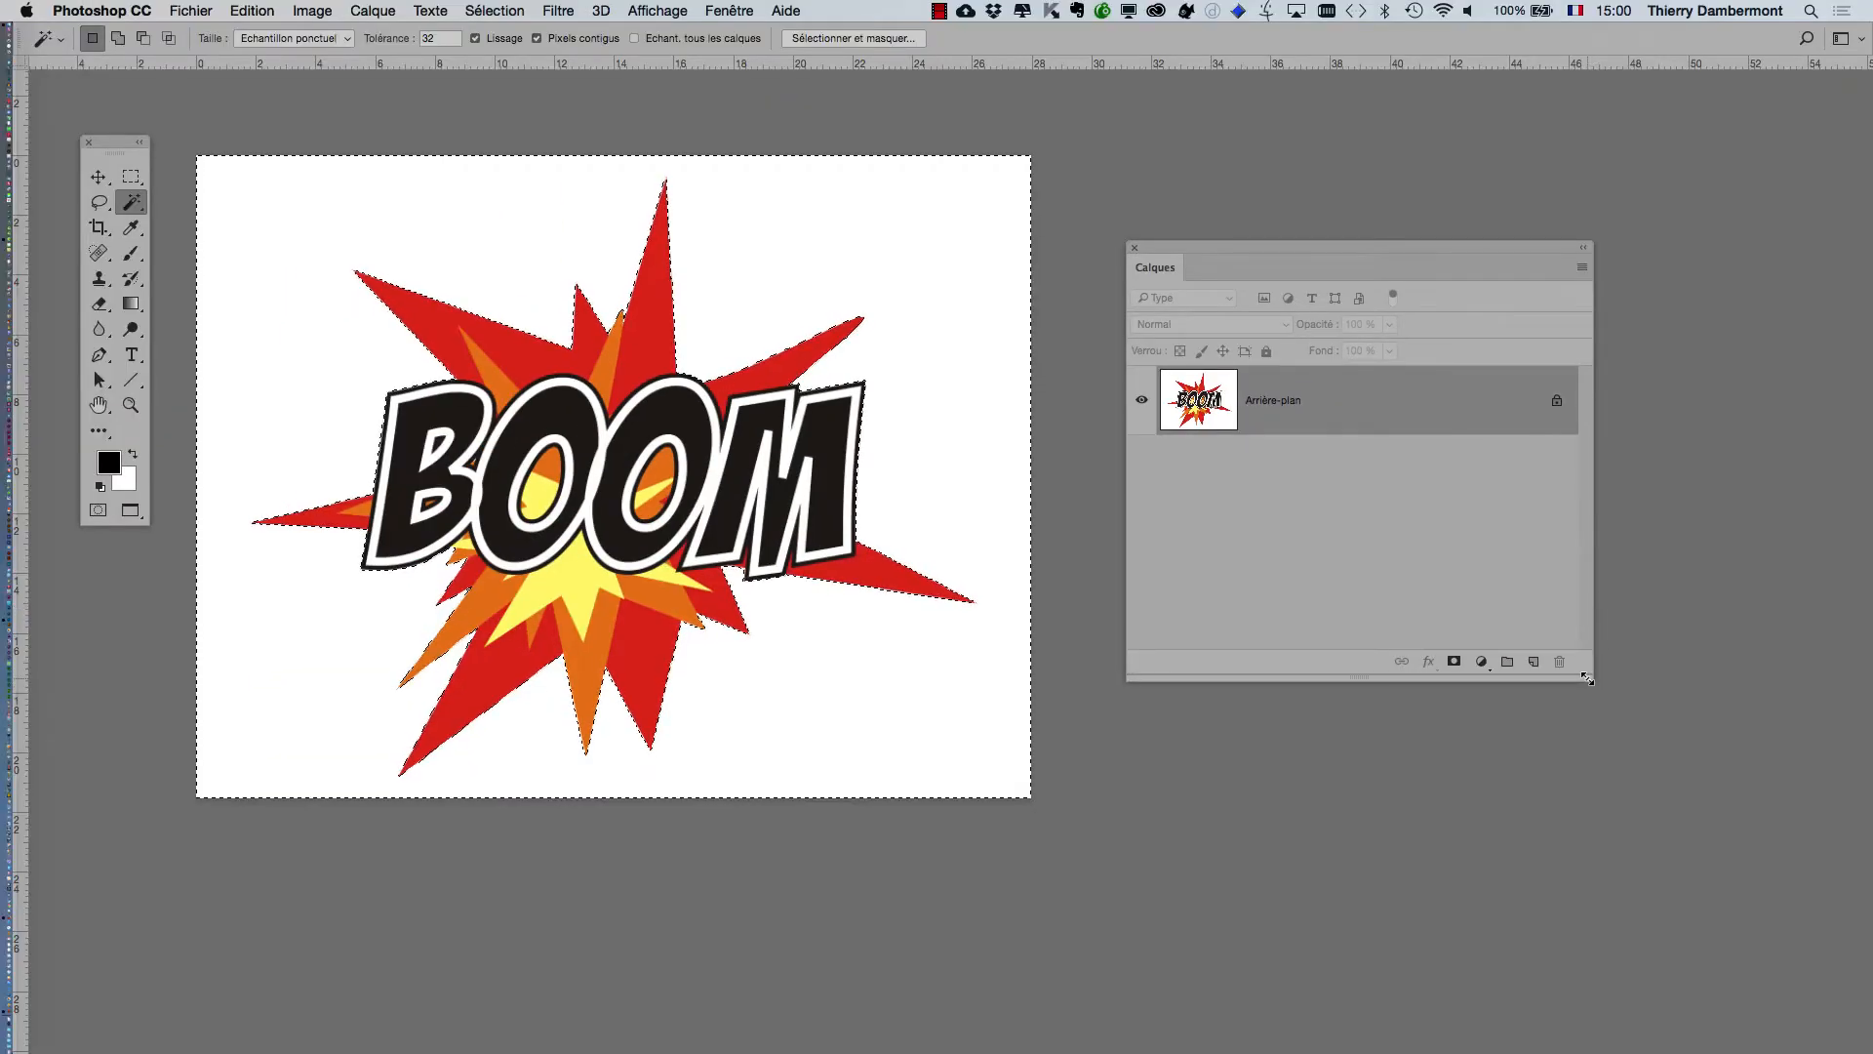
{"action": "left_click_drag", "start_coordinate": [1590, 688], "coordinate": [1471, 640]}
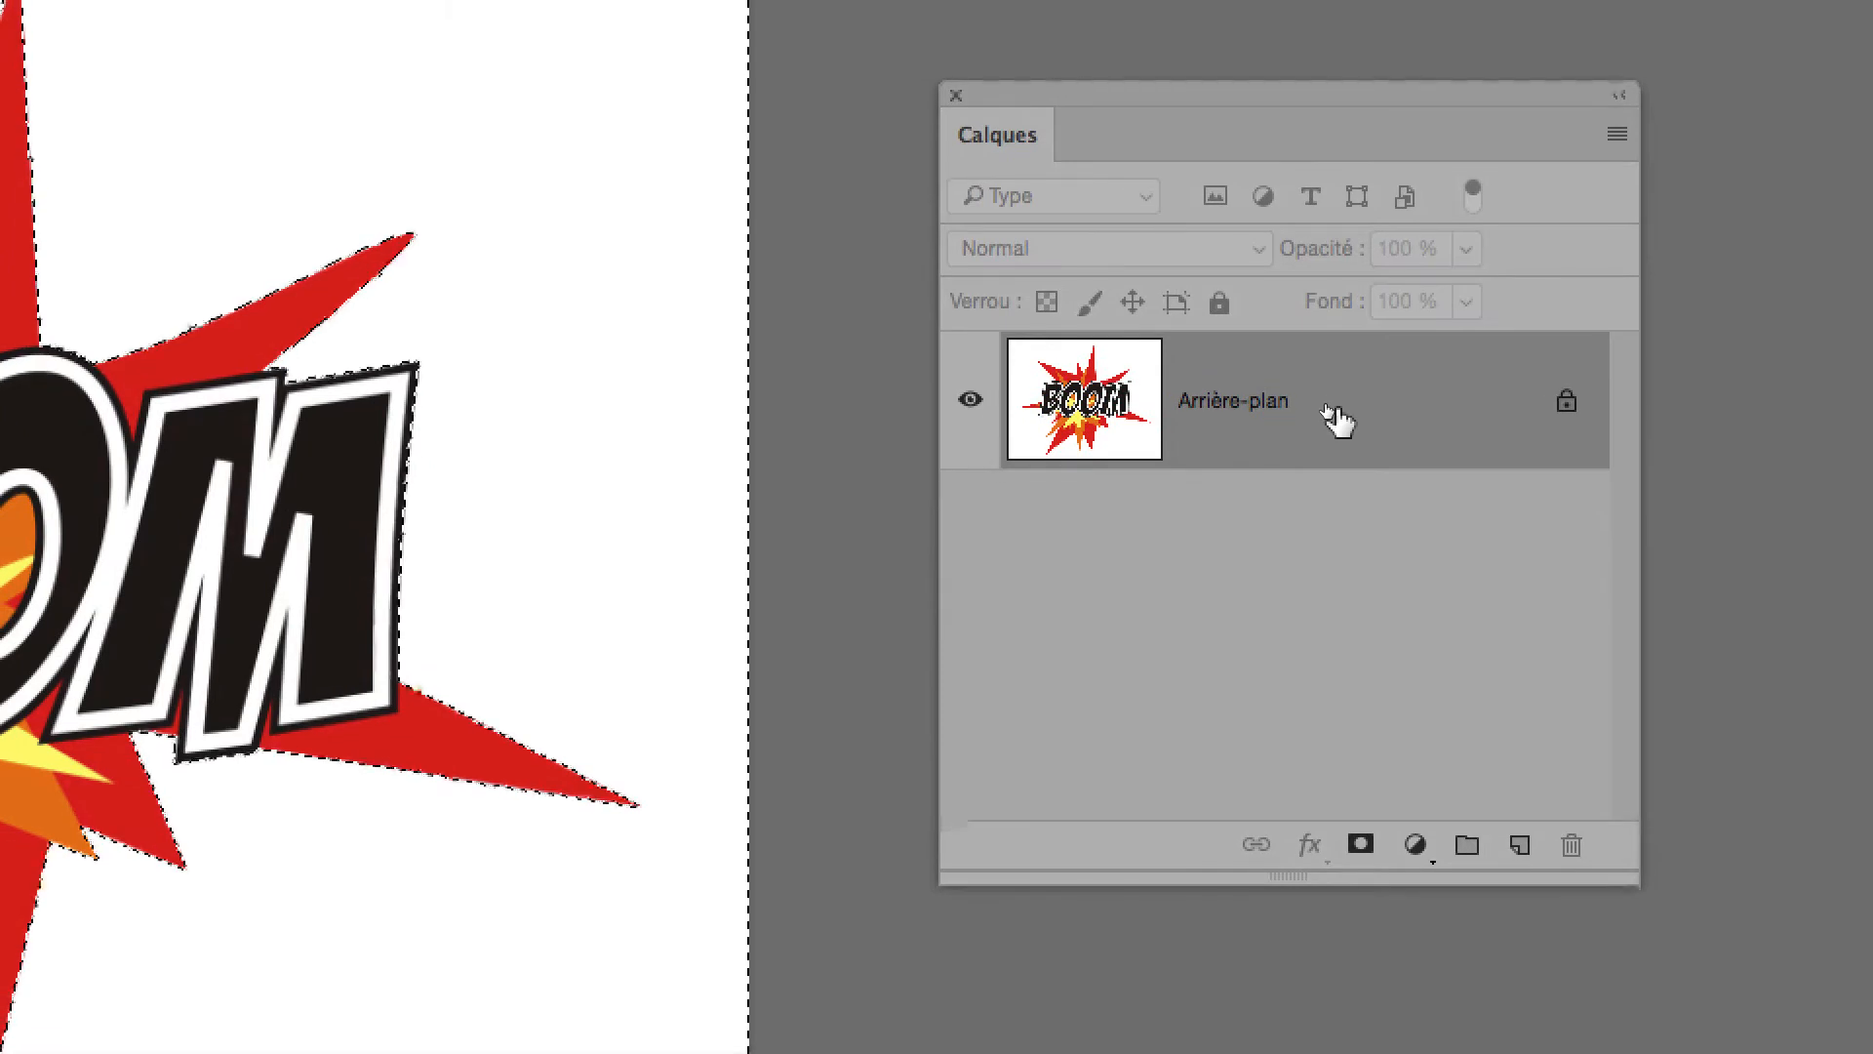
Convert the locked Arrière-plan into an editable layer named Calque 0, and delete the selected white background from it.
{"action": "double_click", "coordinate": [1337, 420]}
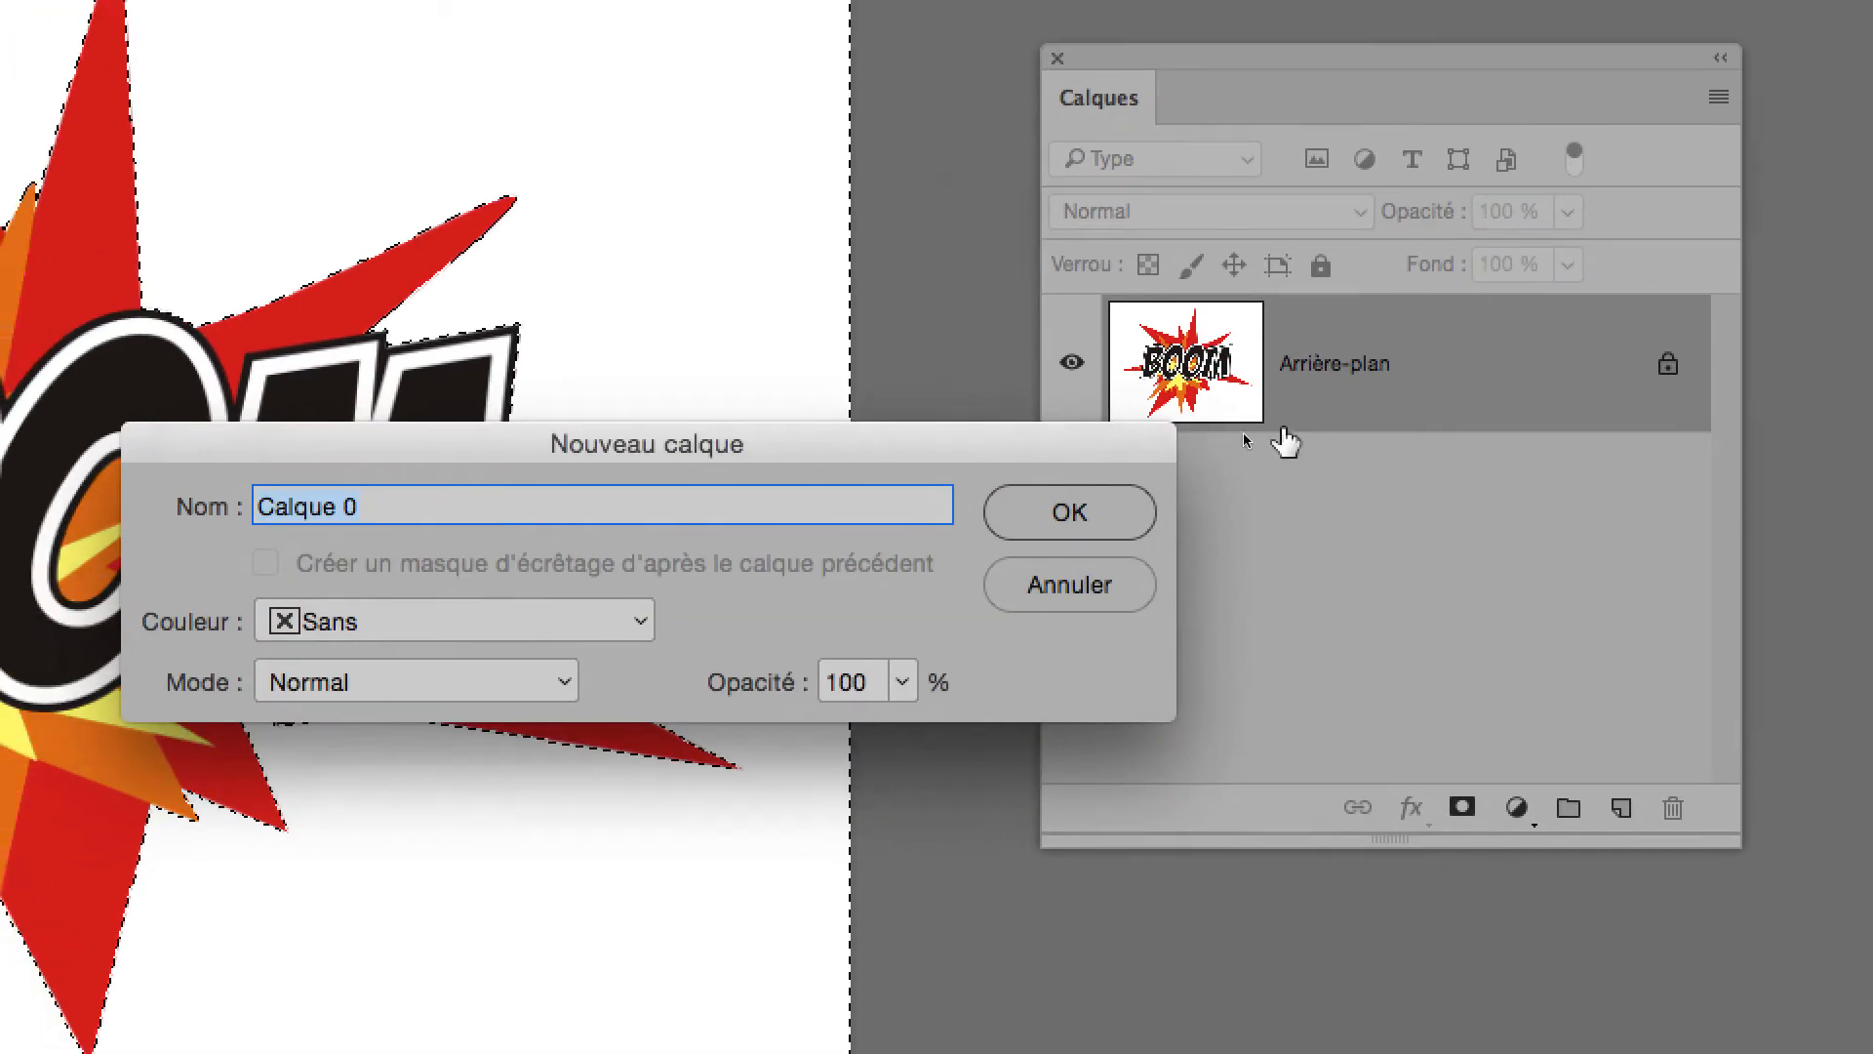
{"action": "left_click", "coordinate": [1003, 538]}
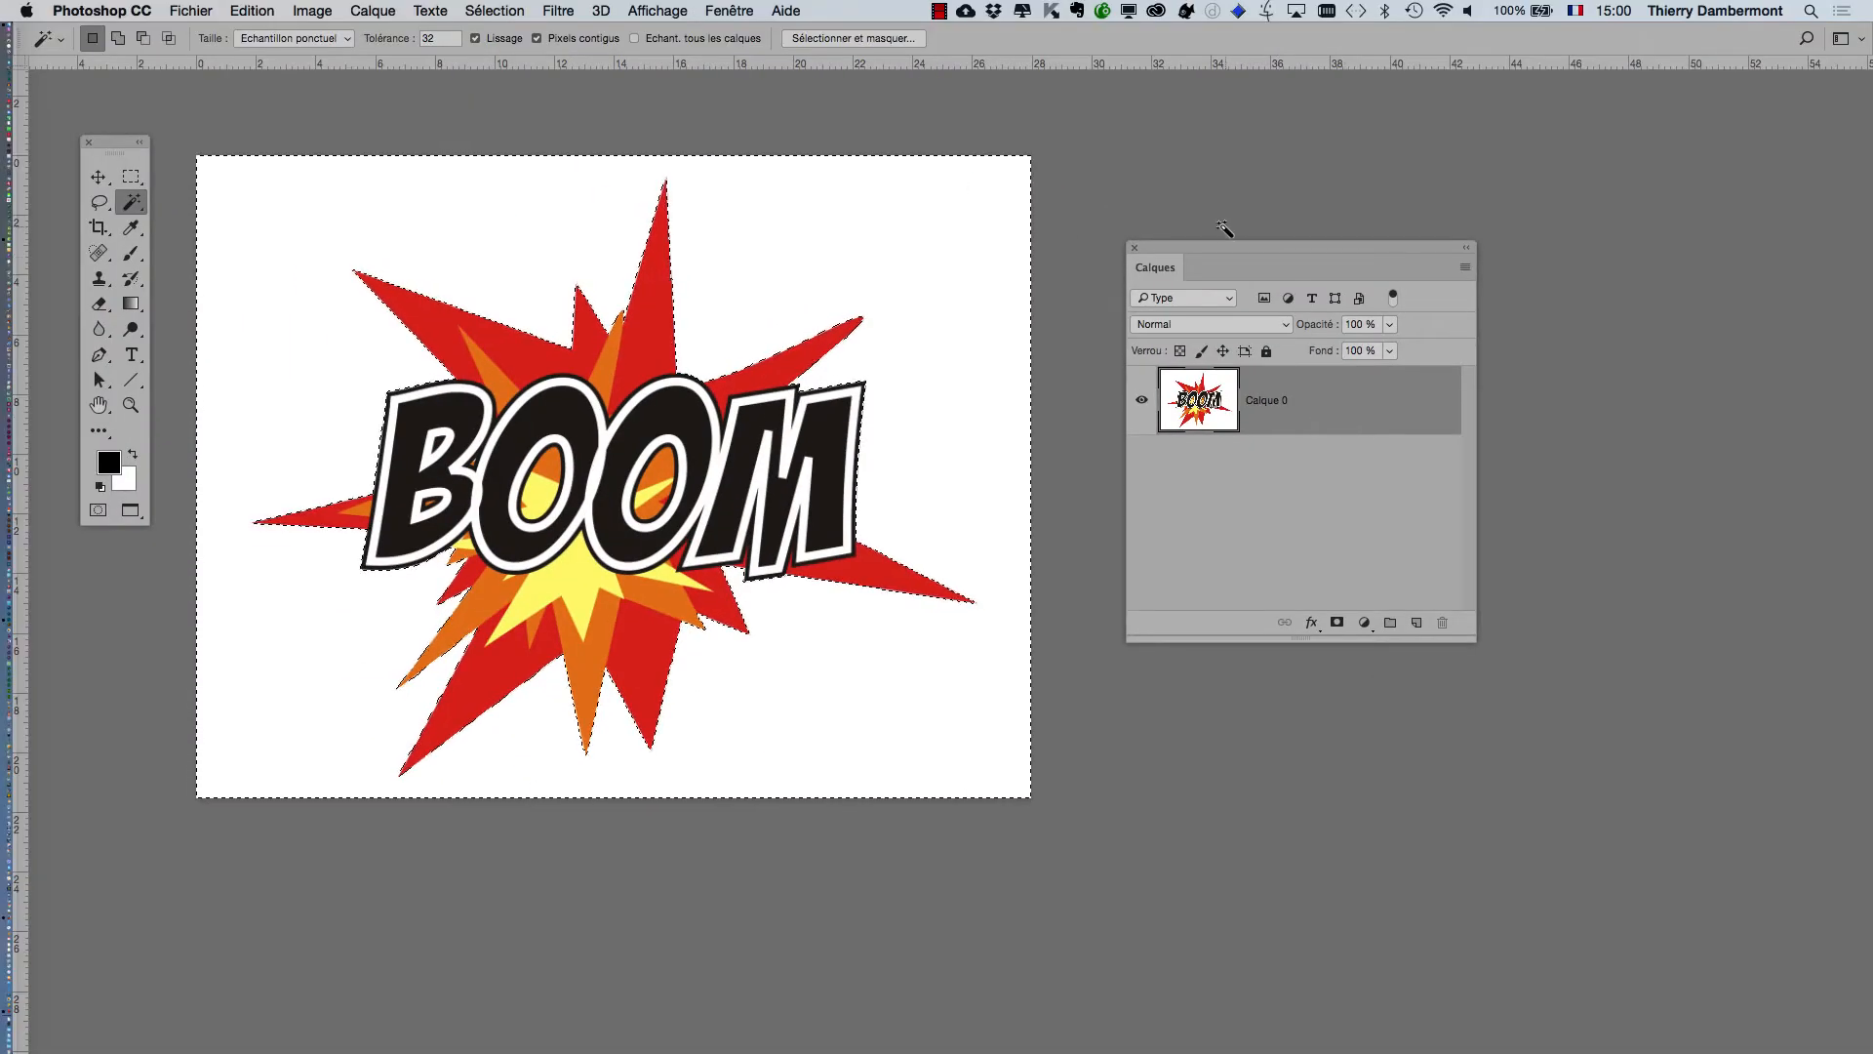
{"action": "left_click_drag", "start_coordinate": [1220, 244], "coordinate": [1377, 242]}
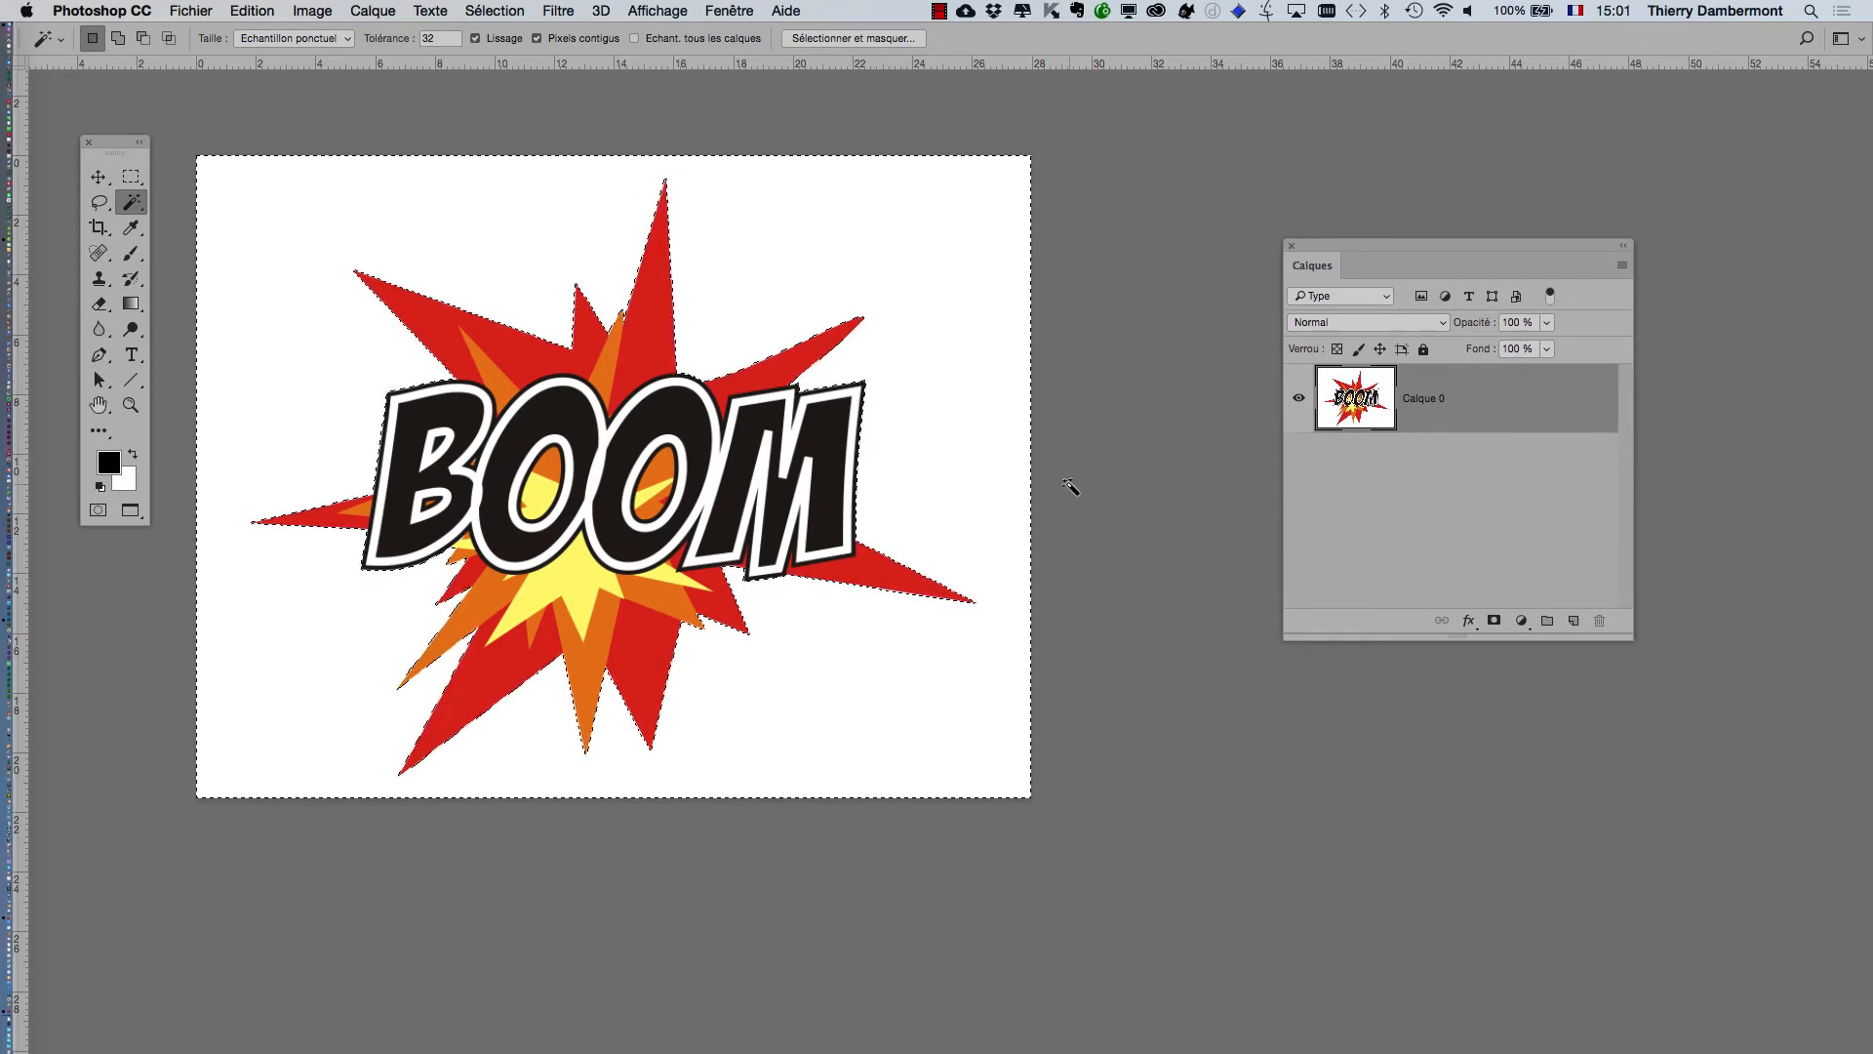
{"action": "key", "text": "Delete"}
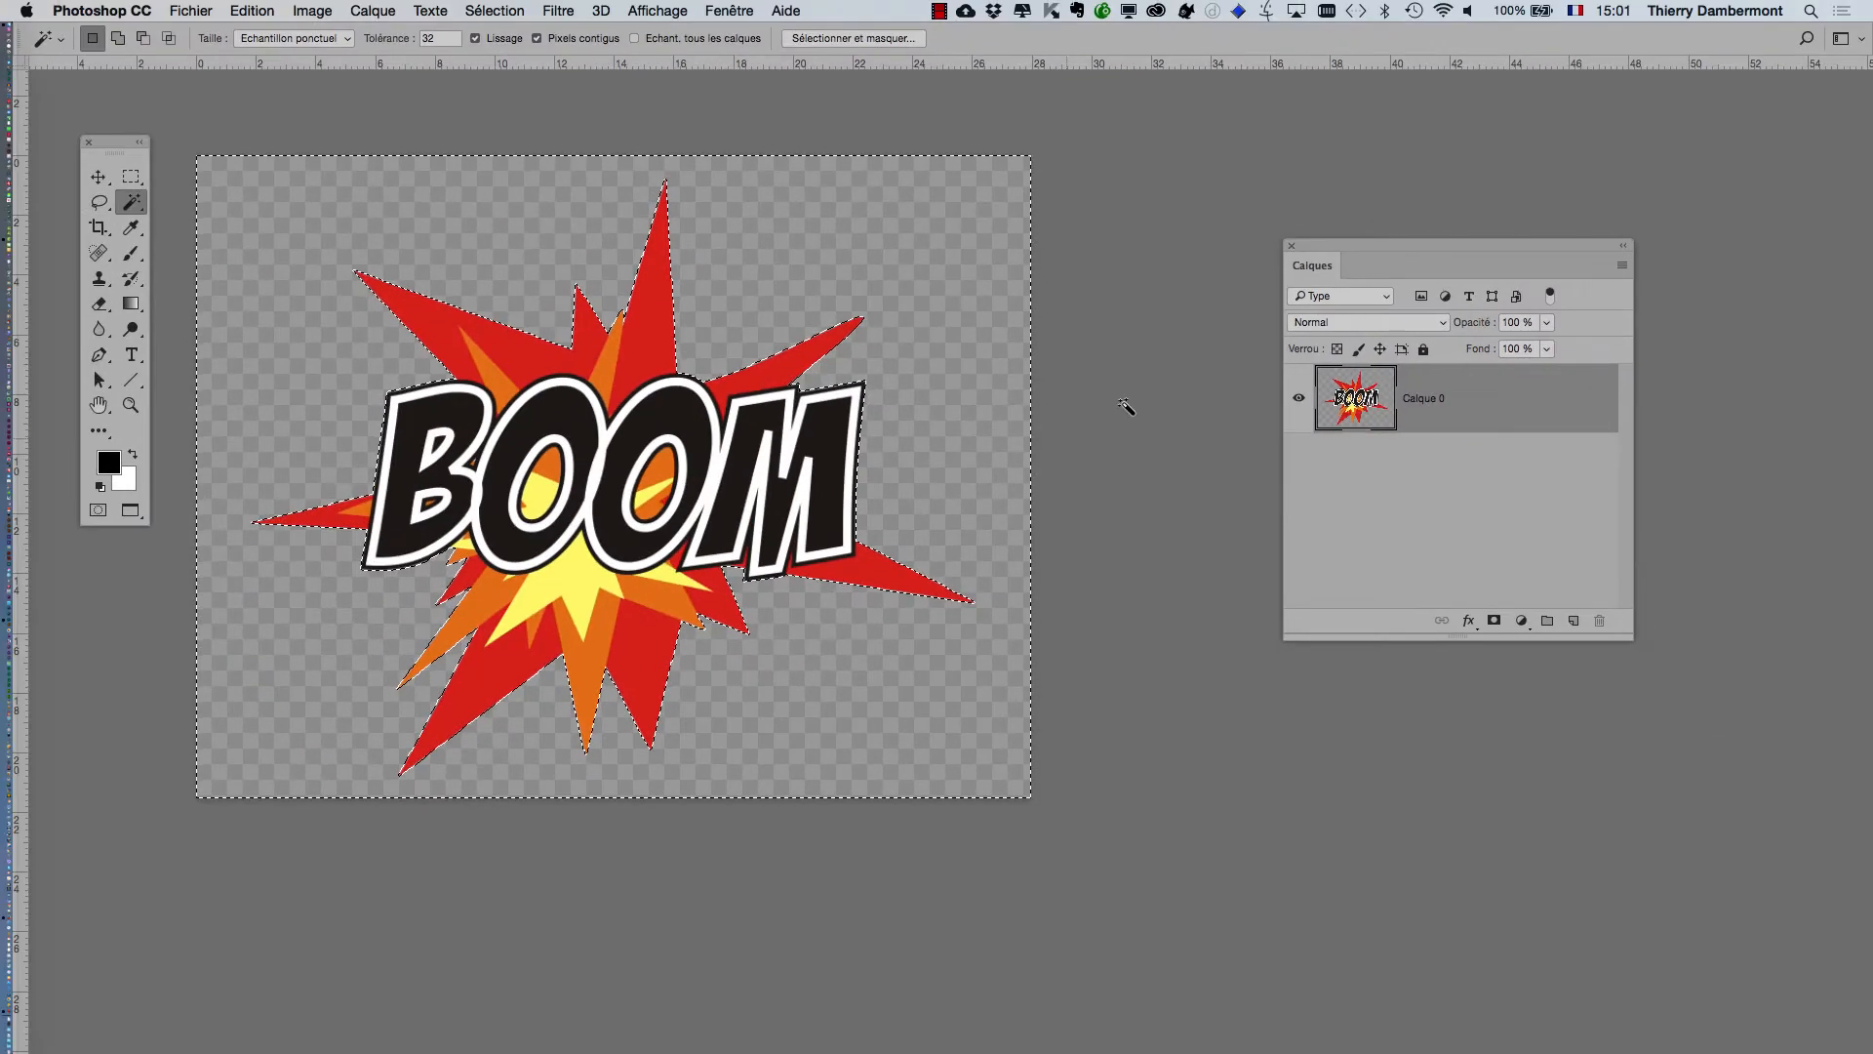
Examine the cut-out edges around the BOOM letters and explosion spikes up close for leftover white fringe pixels.
{"action": "scroll", "coordinate": [867, 311], "scroll_direction": "up", "scroll_amount": 5}
{"action": "scroll", "coordinate": [856, 332], "scroll_direction": "up", "scroll_amount": 5}
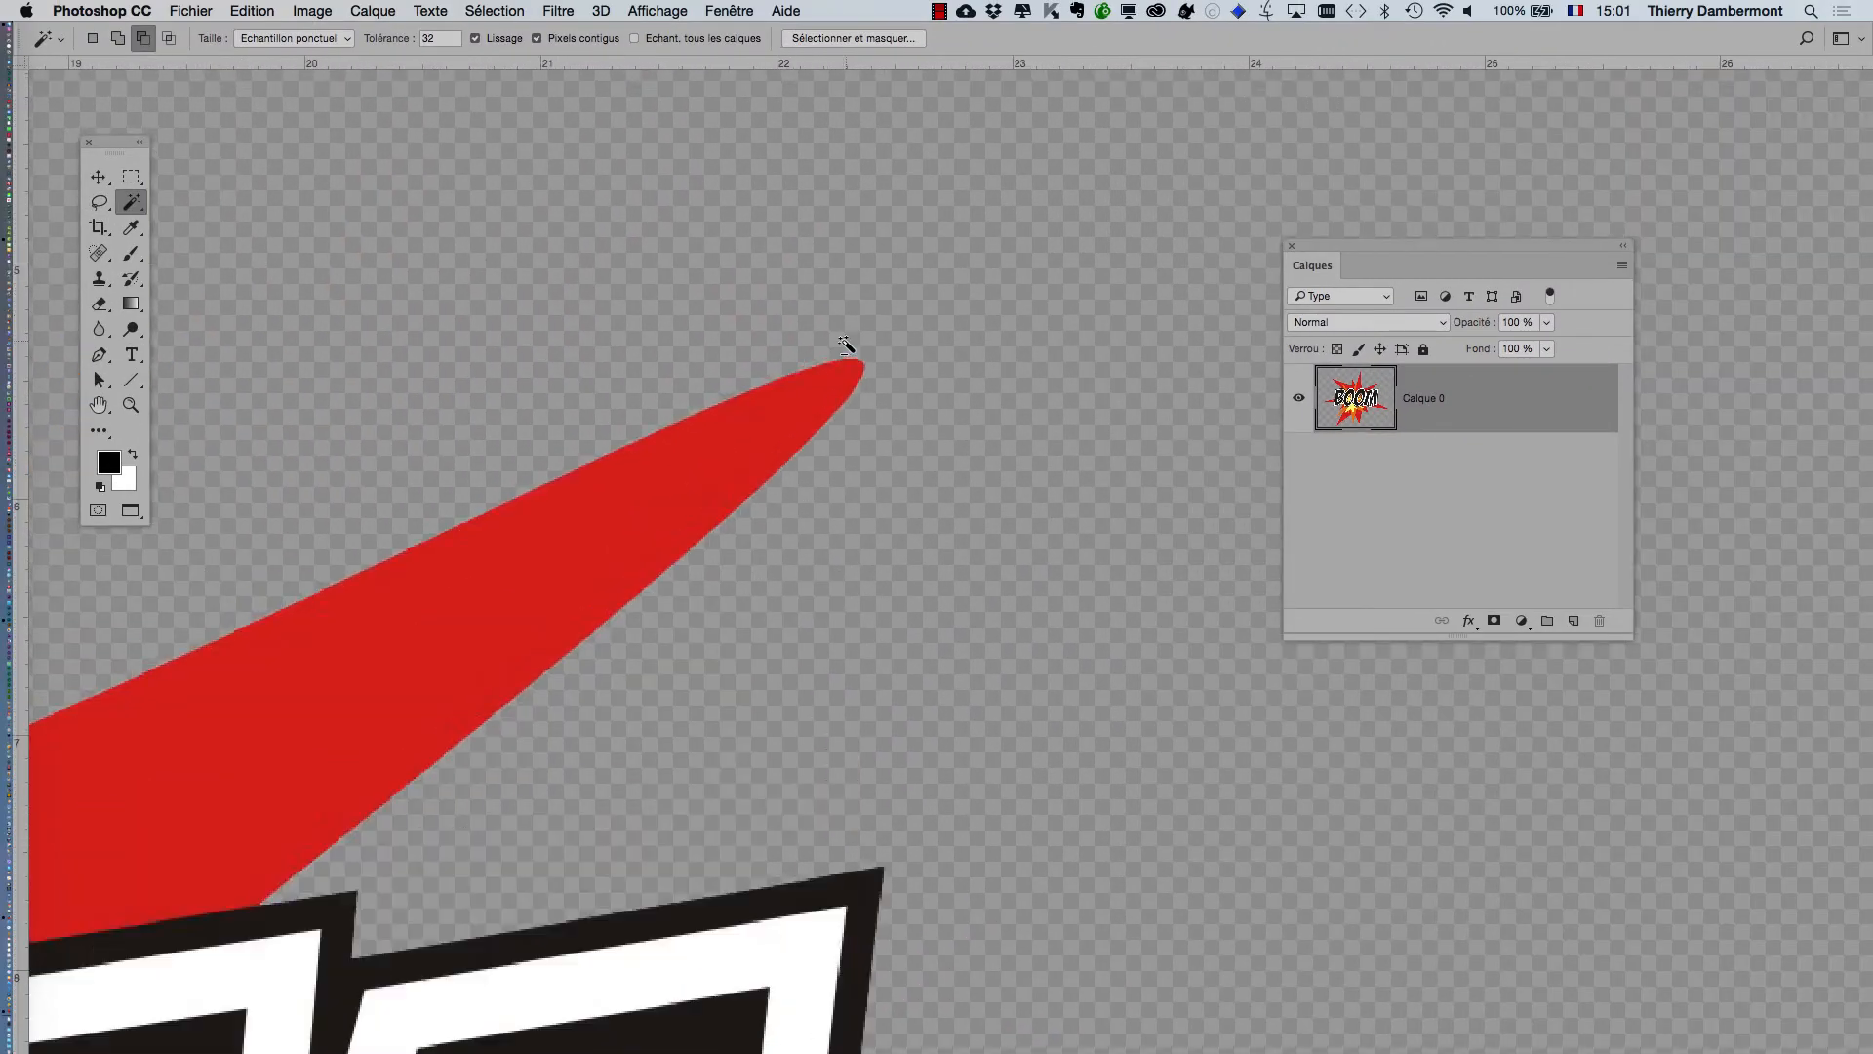
{"action": "scroll", "coordinate": [859, 673], "scroll_direction": "down", "scroll_amount": 10}
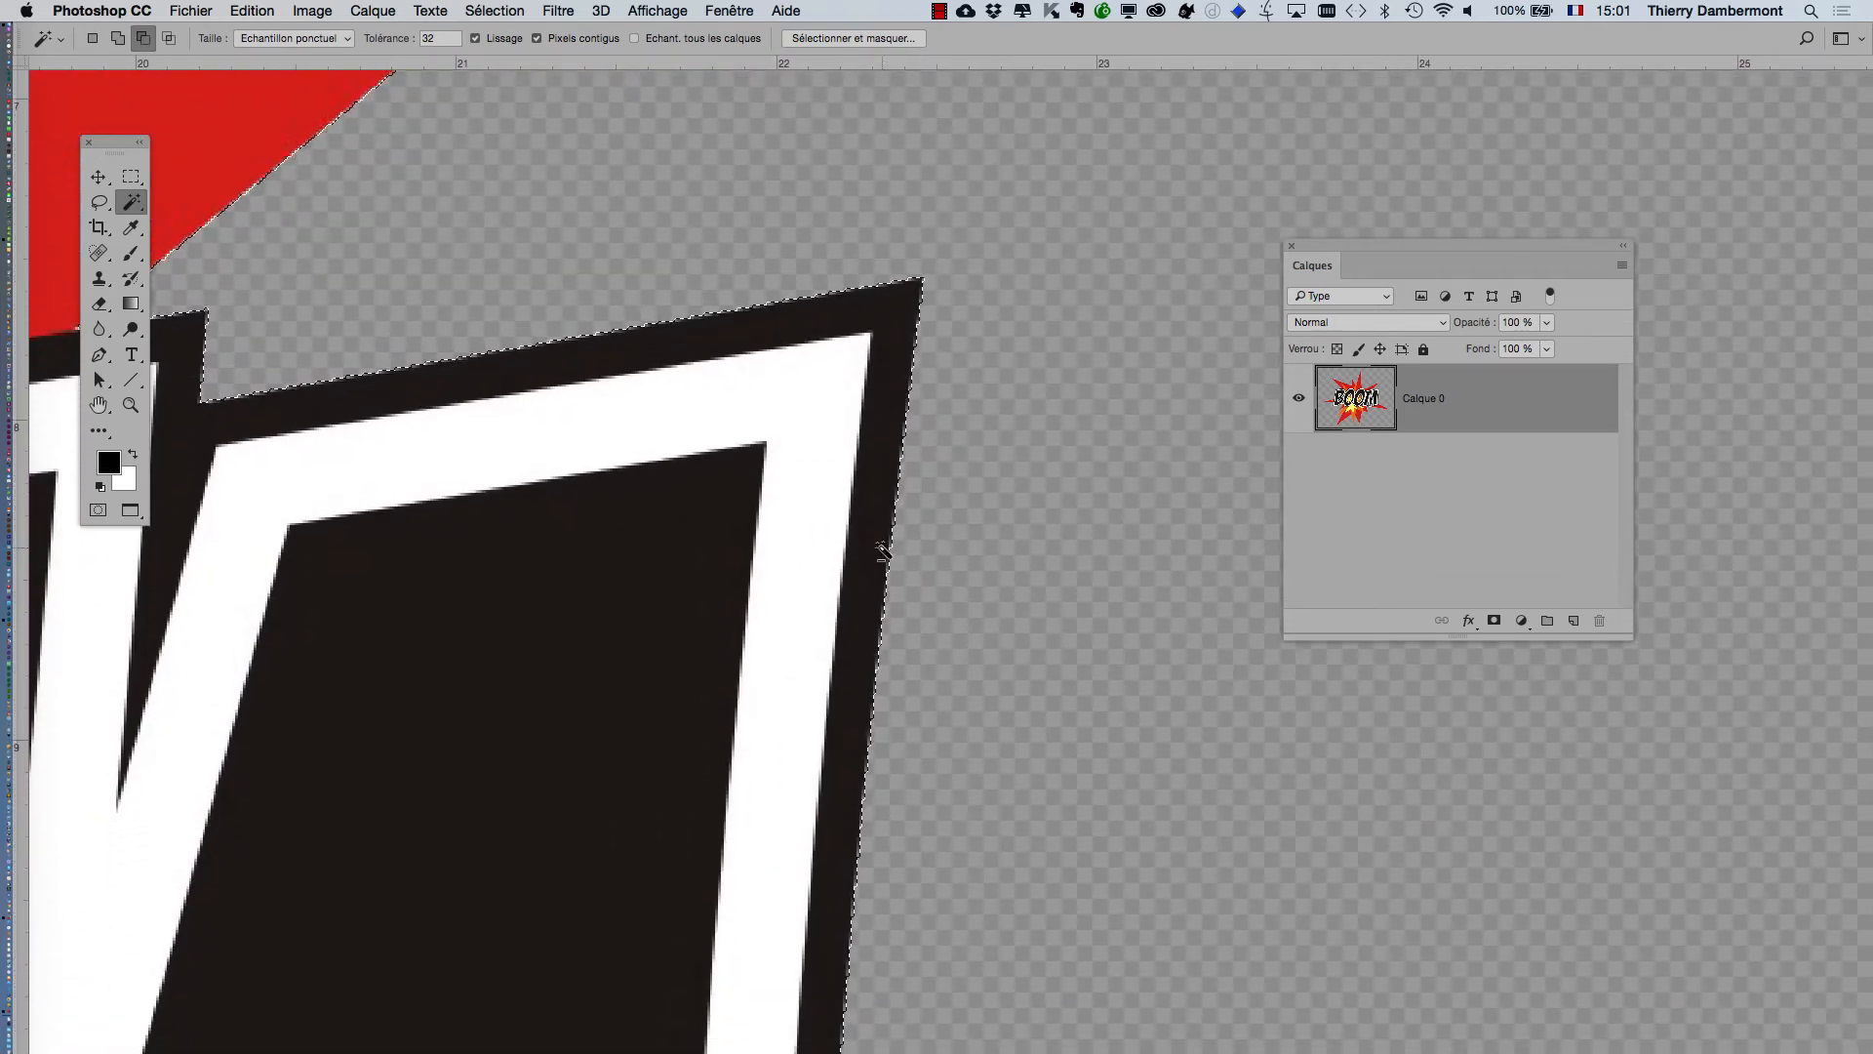
{"action": "scroll", "coordinate": [883, 550], "scroll_direction": "up", "scroll_amount": 5}
{"action": "scroll", "coordinate": [918, 543], "scroll_direction": "down", "scroll_amount": 5}
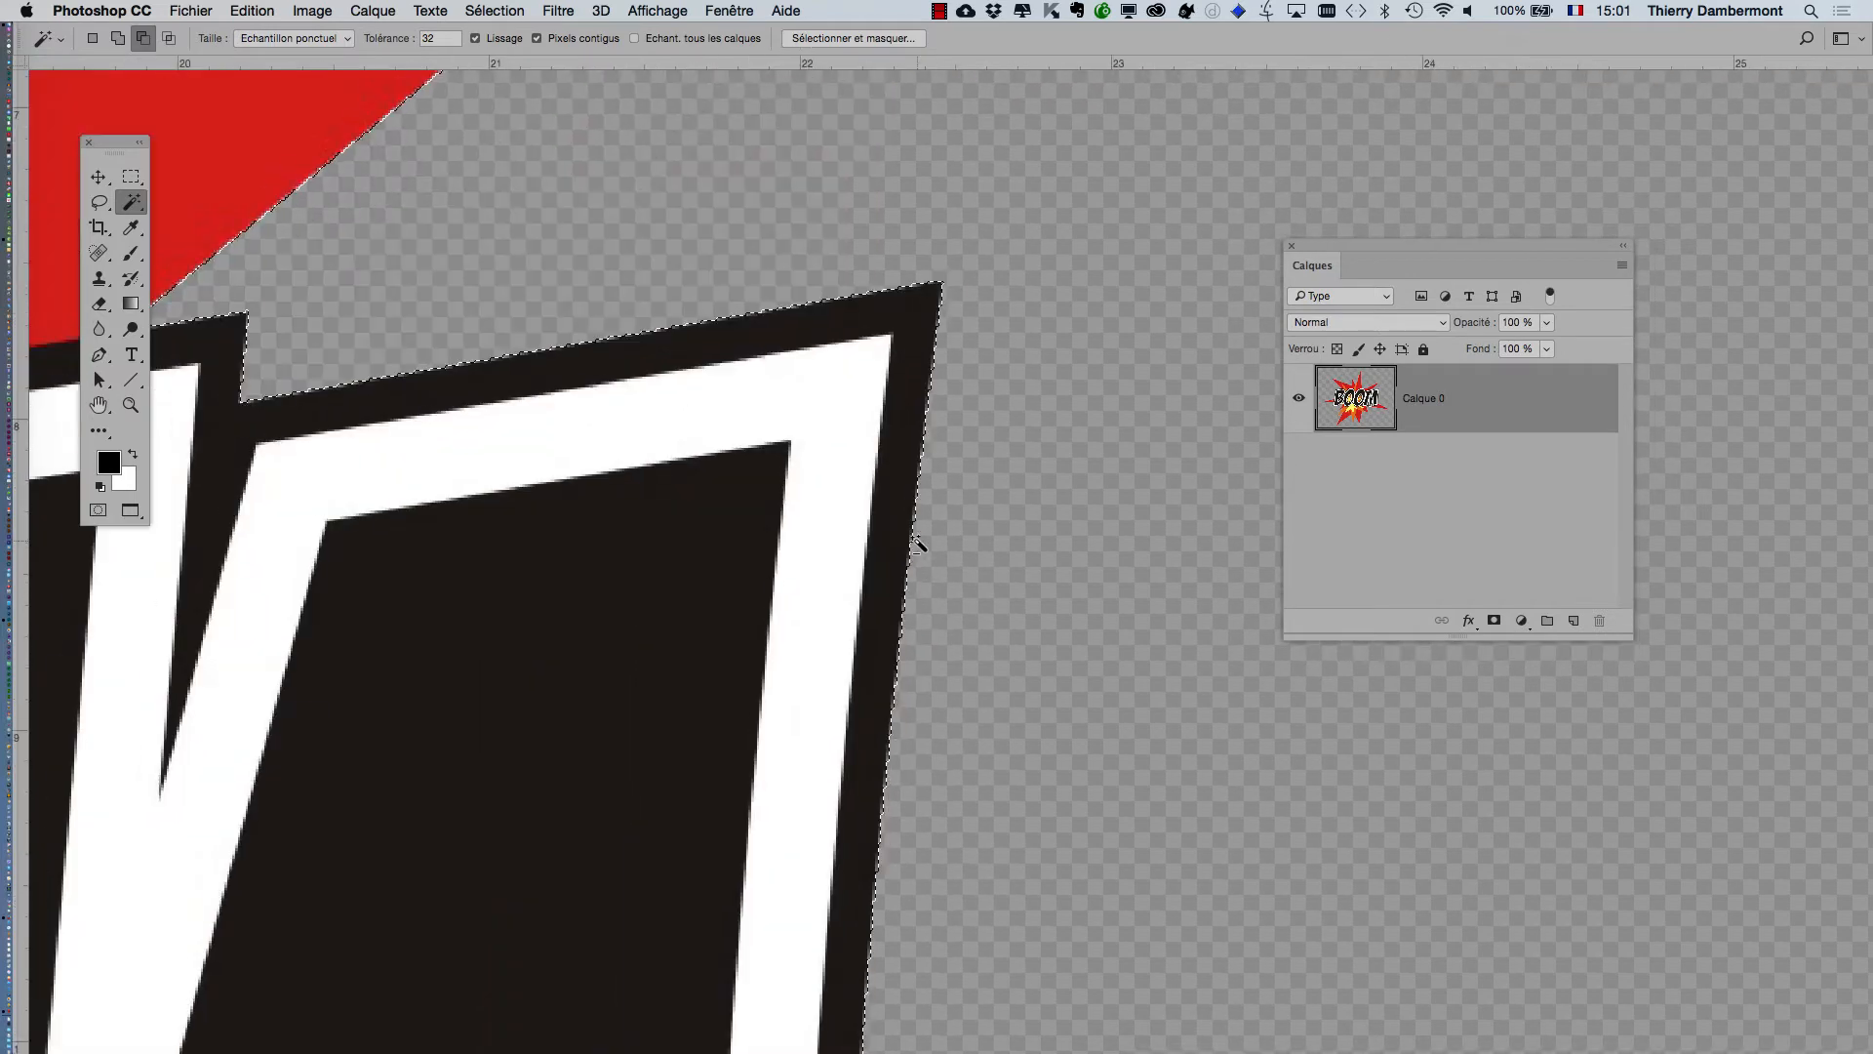
{"action": "scroll", "coordinate": [917, 542], "scroll_direction": "down", "scroll_amount": 1}
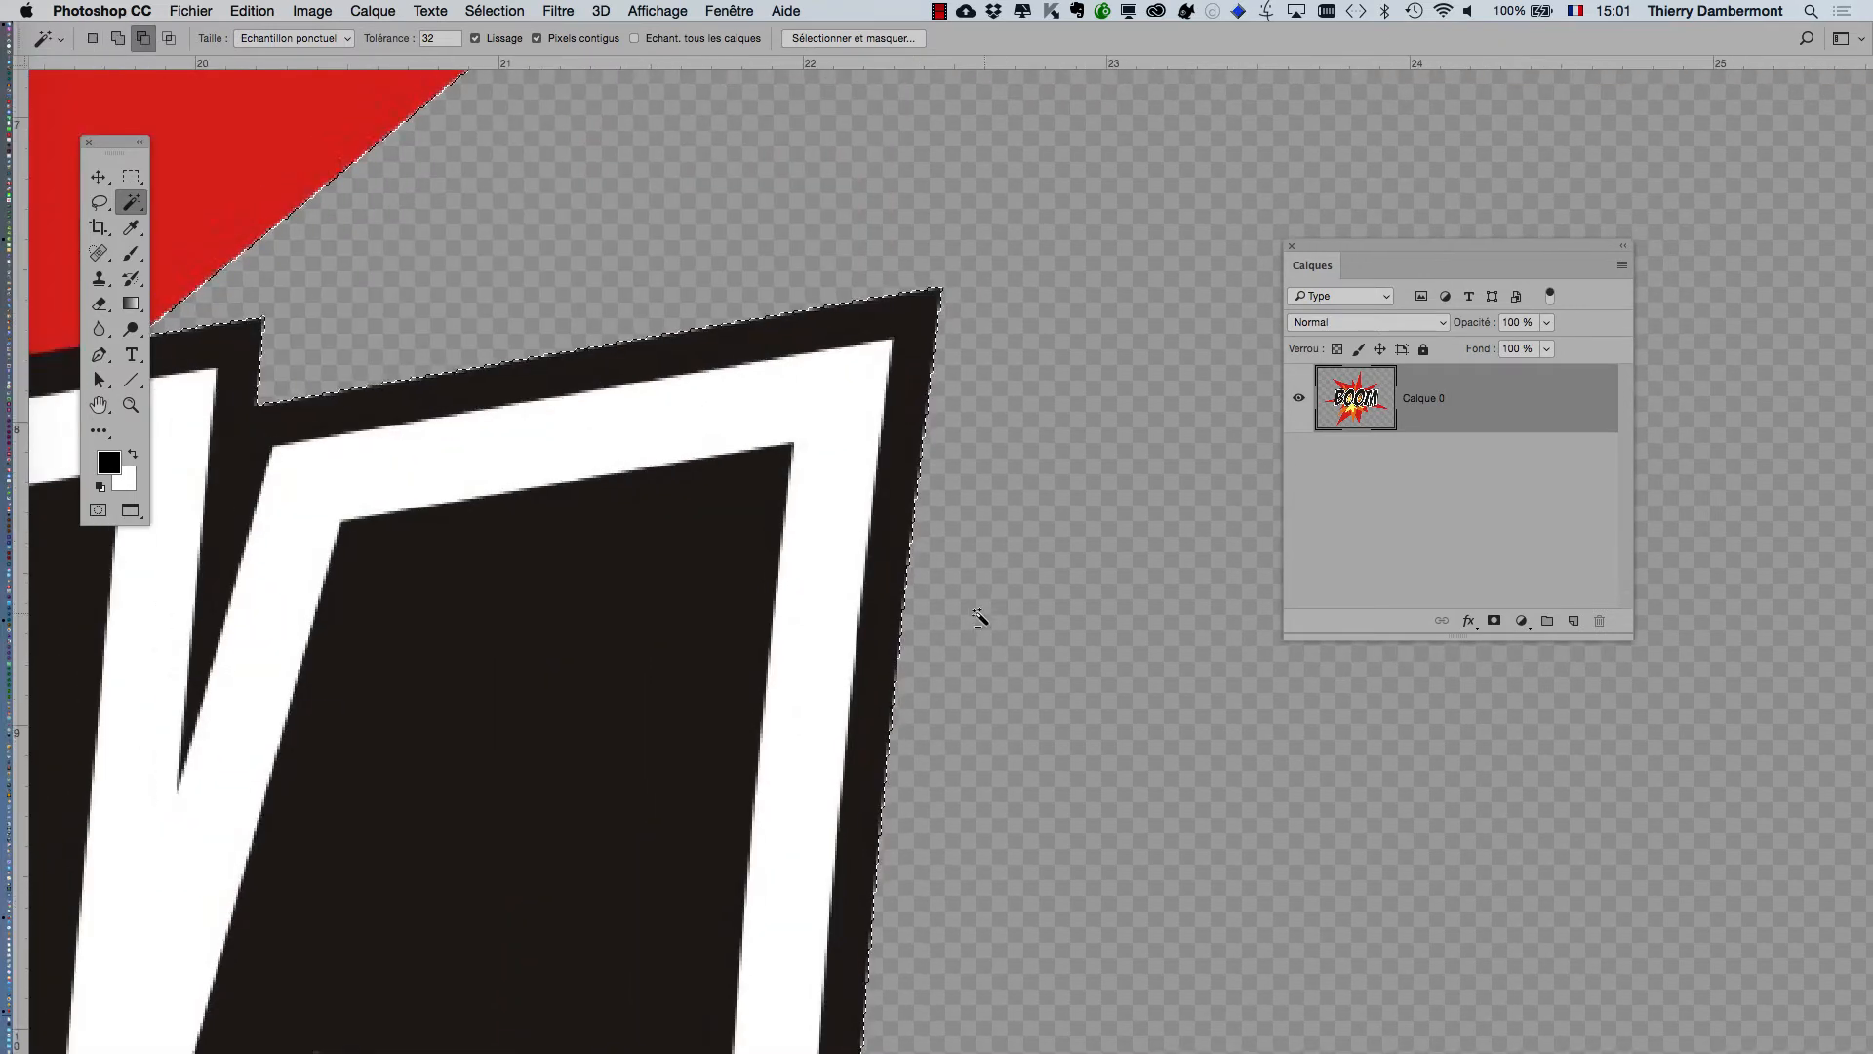
{"action": "scroll", "coordinate": [978, 617], "scroll_direction": "down", "scroll_amount": 8}
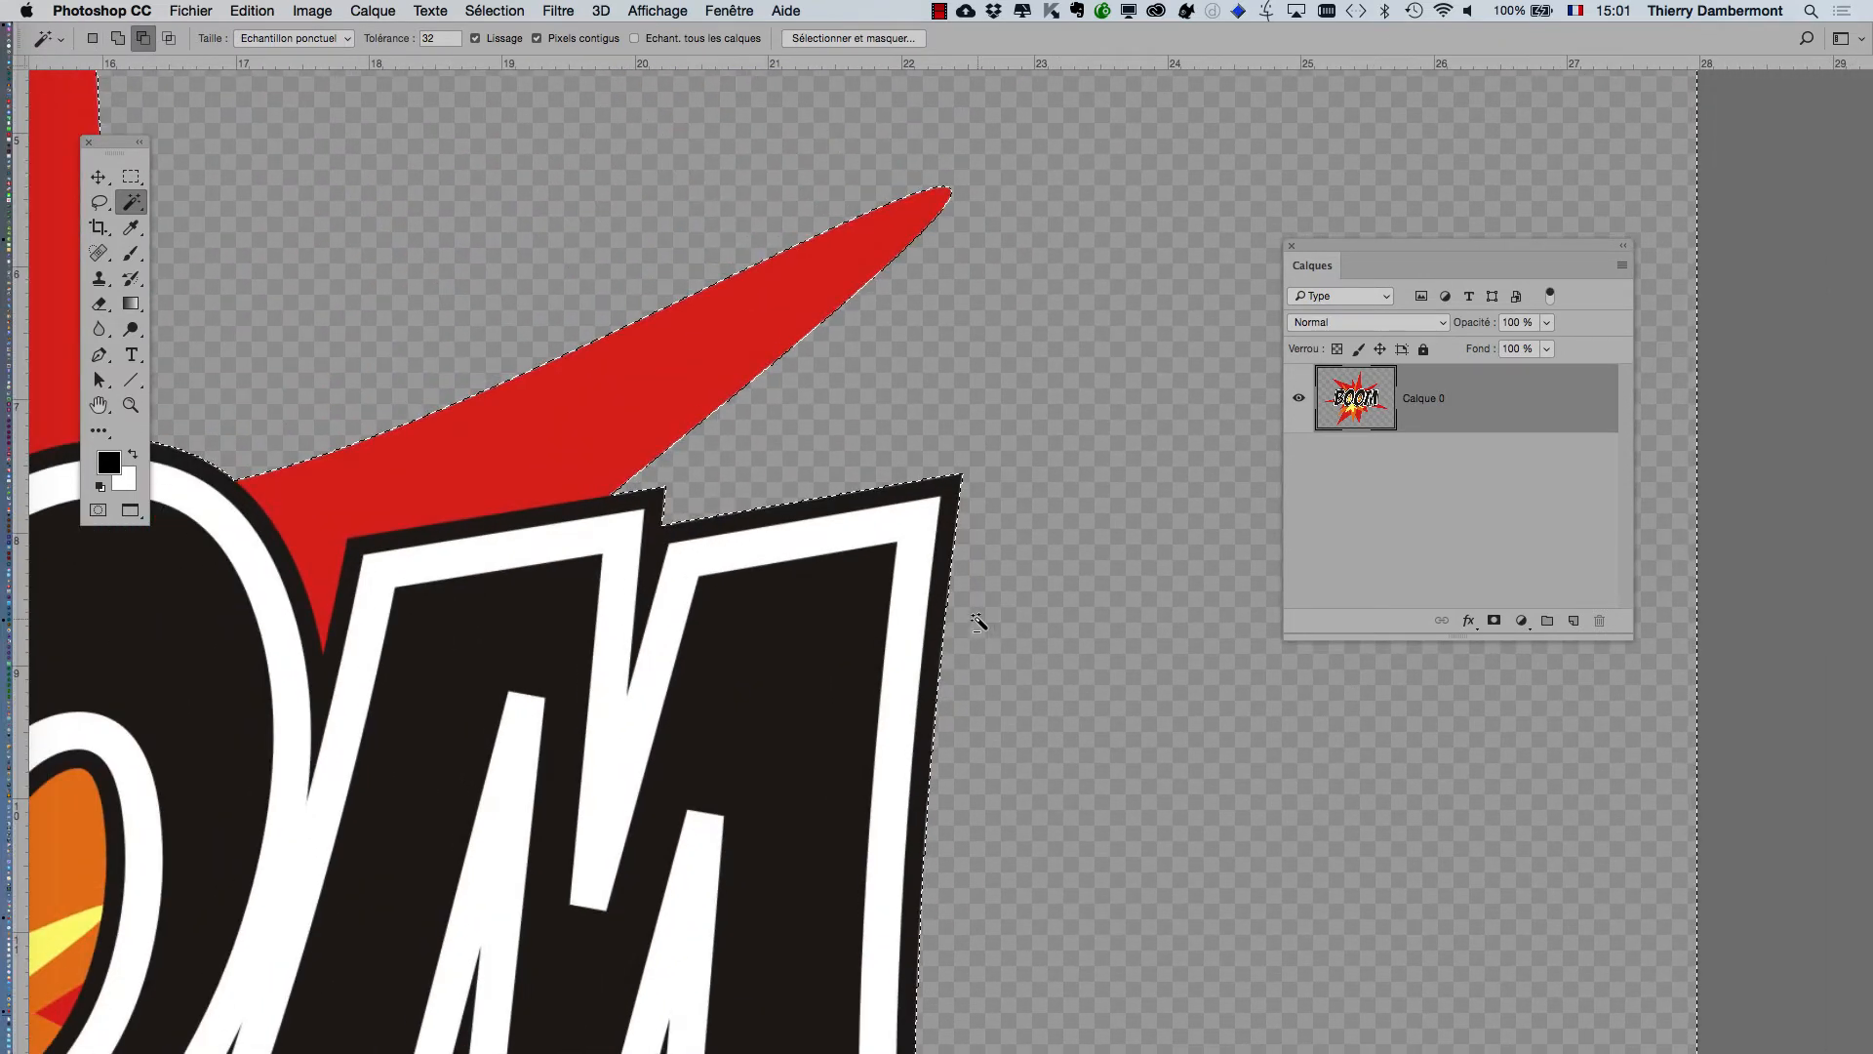
{"action": "scroll", "coordinate": [979, 620], "scroll_direction": "down", "scroll_amount": 8}
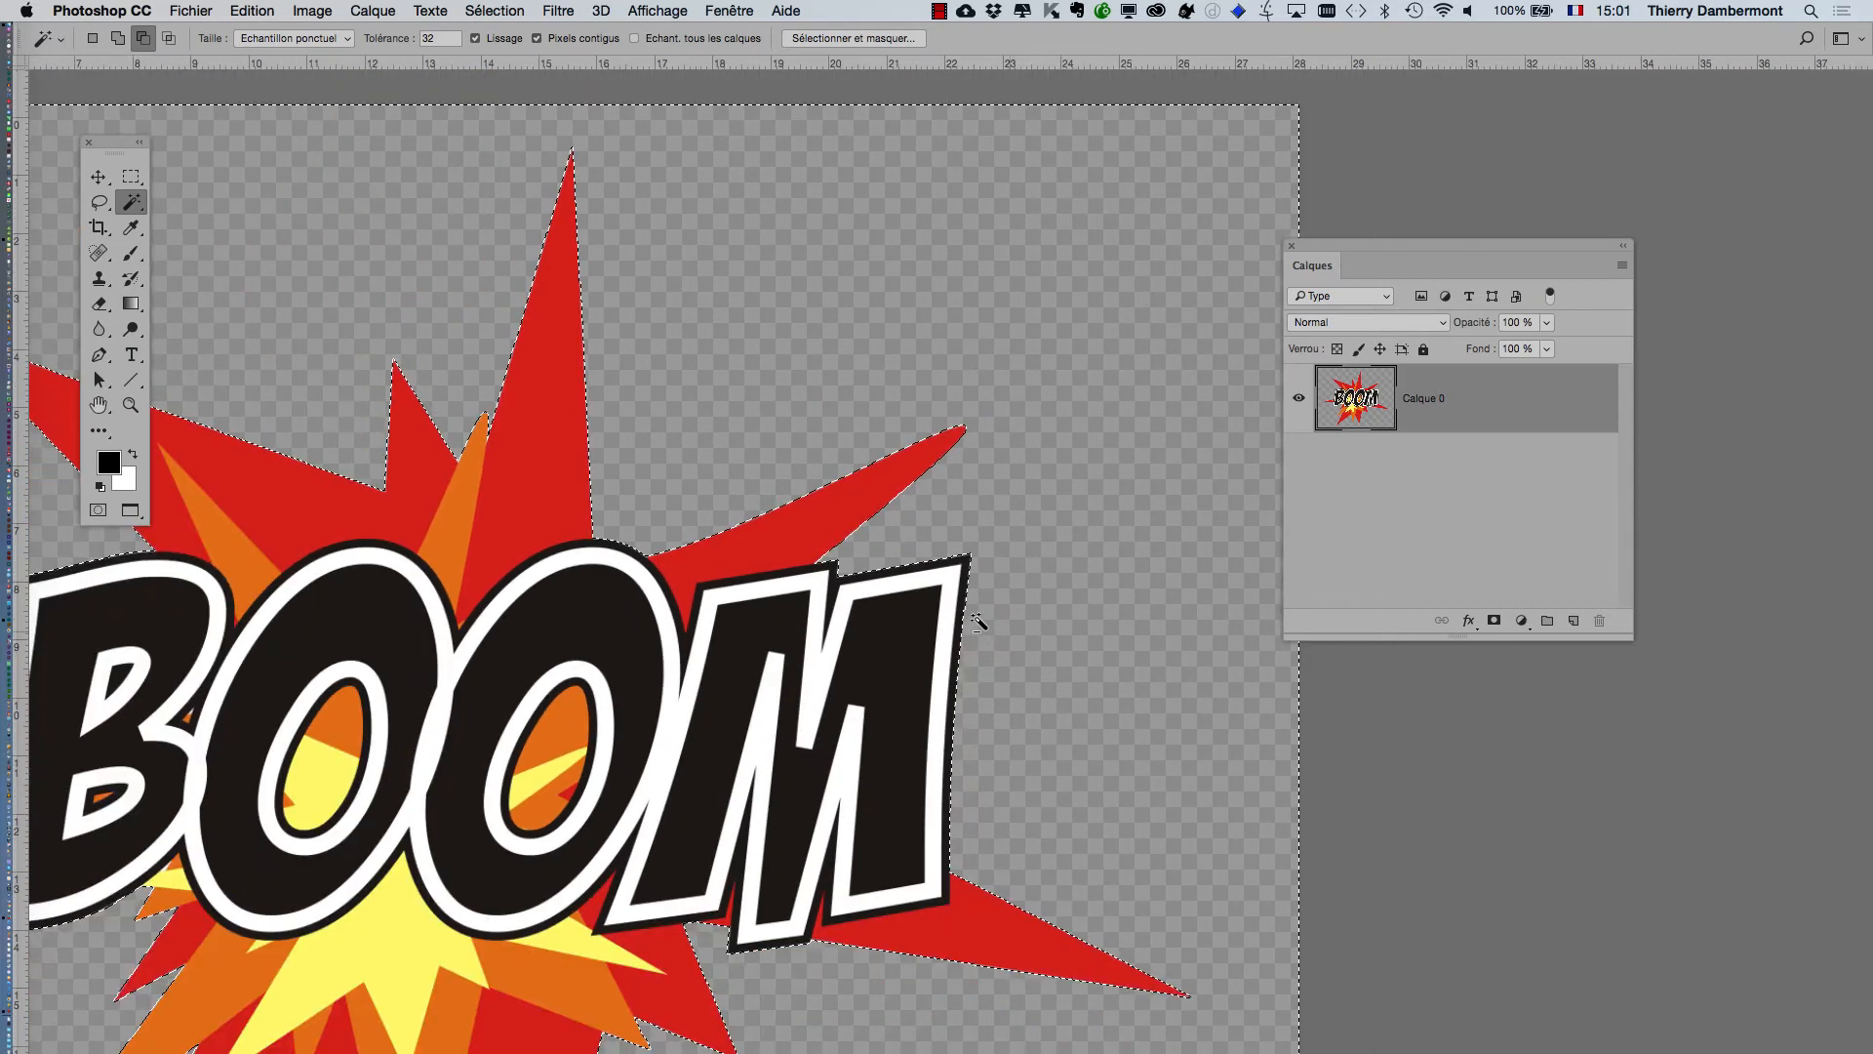
{"action": "scroll", "coordinate": [979, 620], "scroll_direction": "down", "scroll_amount": 4}
{"action": "scroll", "coordinate": [385, 769], "scroll_direction": "up", "scroll_amount": 10}
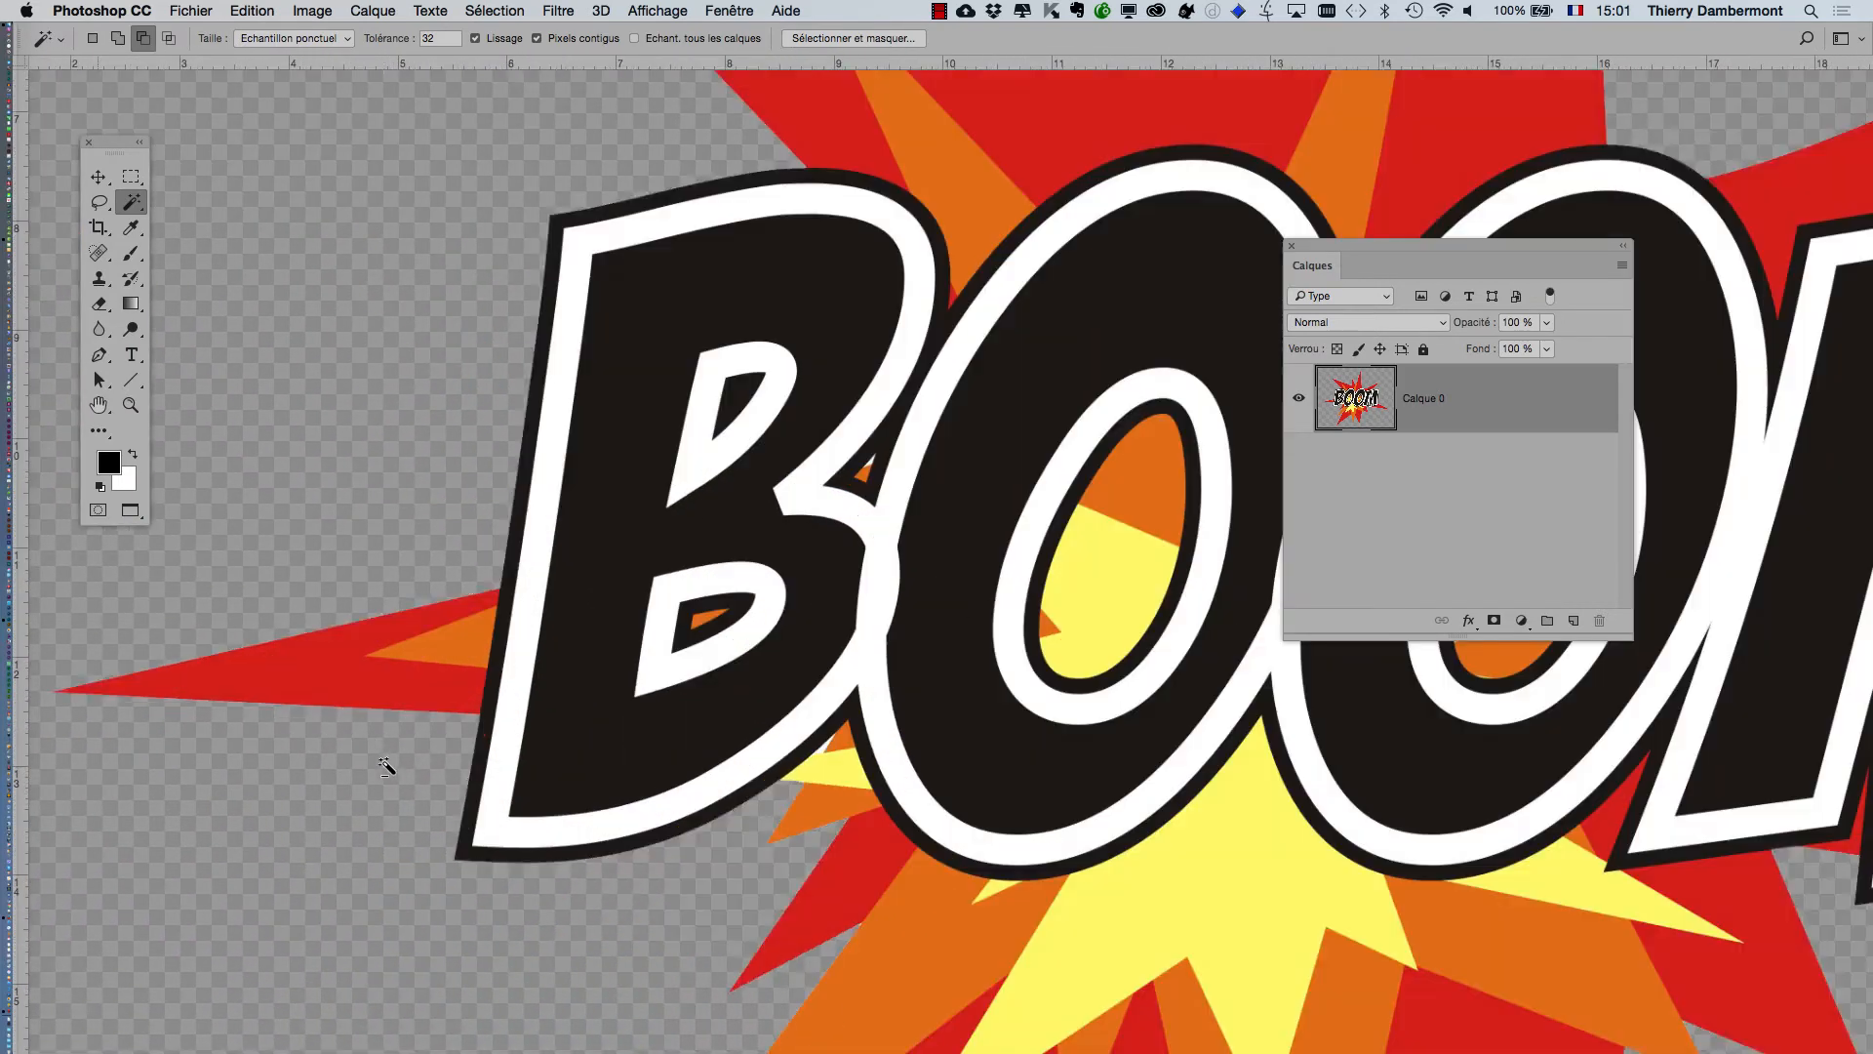
{"action": "scroll", "coordinate": [388, 752], "scroll_direction": "up", "scroll_amount": 3}
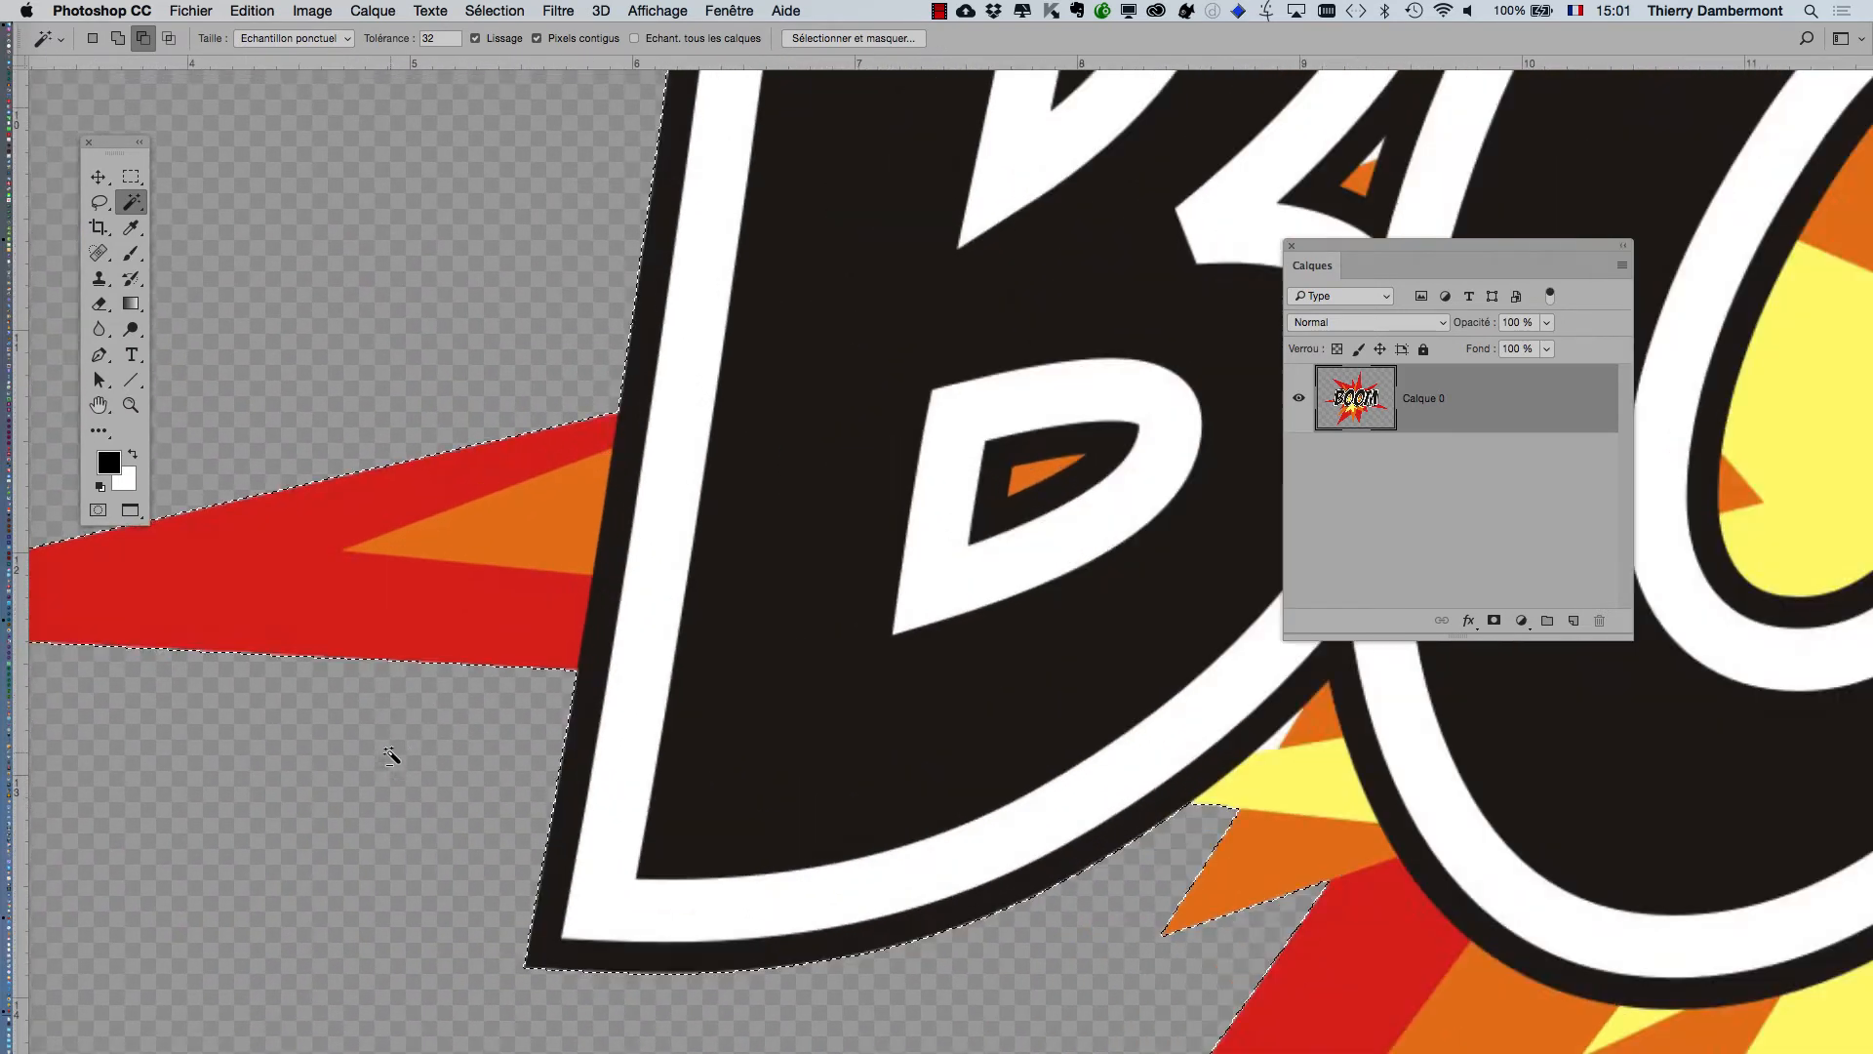
{"action": "scroll", "coordinate": [784, 823], "scroll_direction": "down", "scroll_amount": 1}
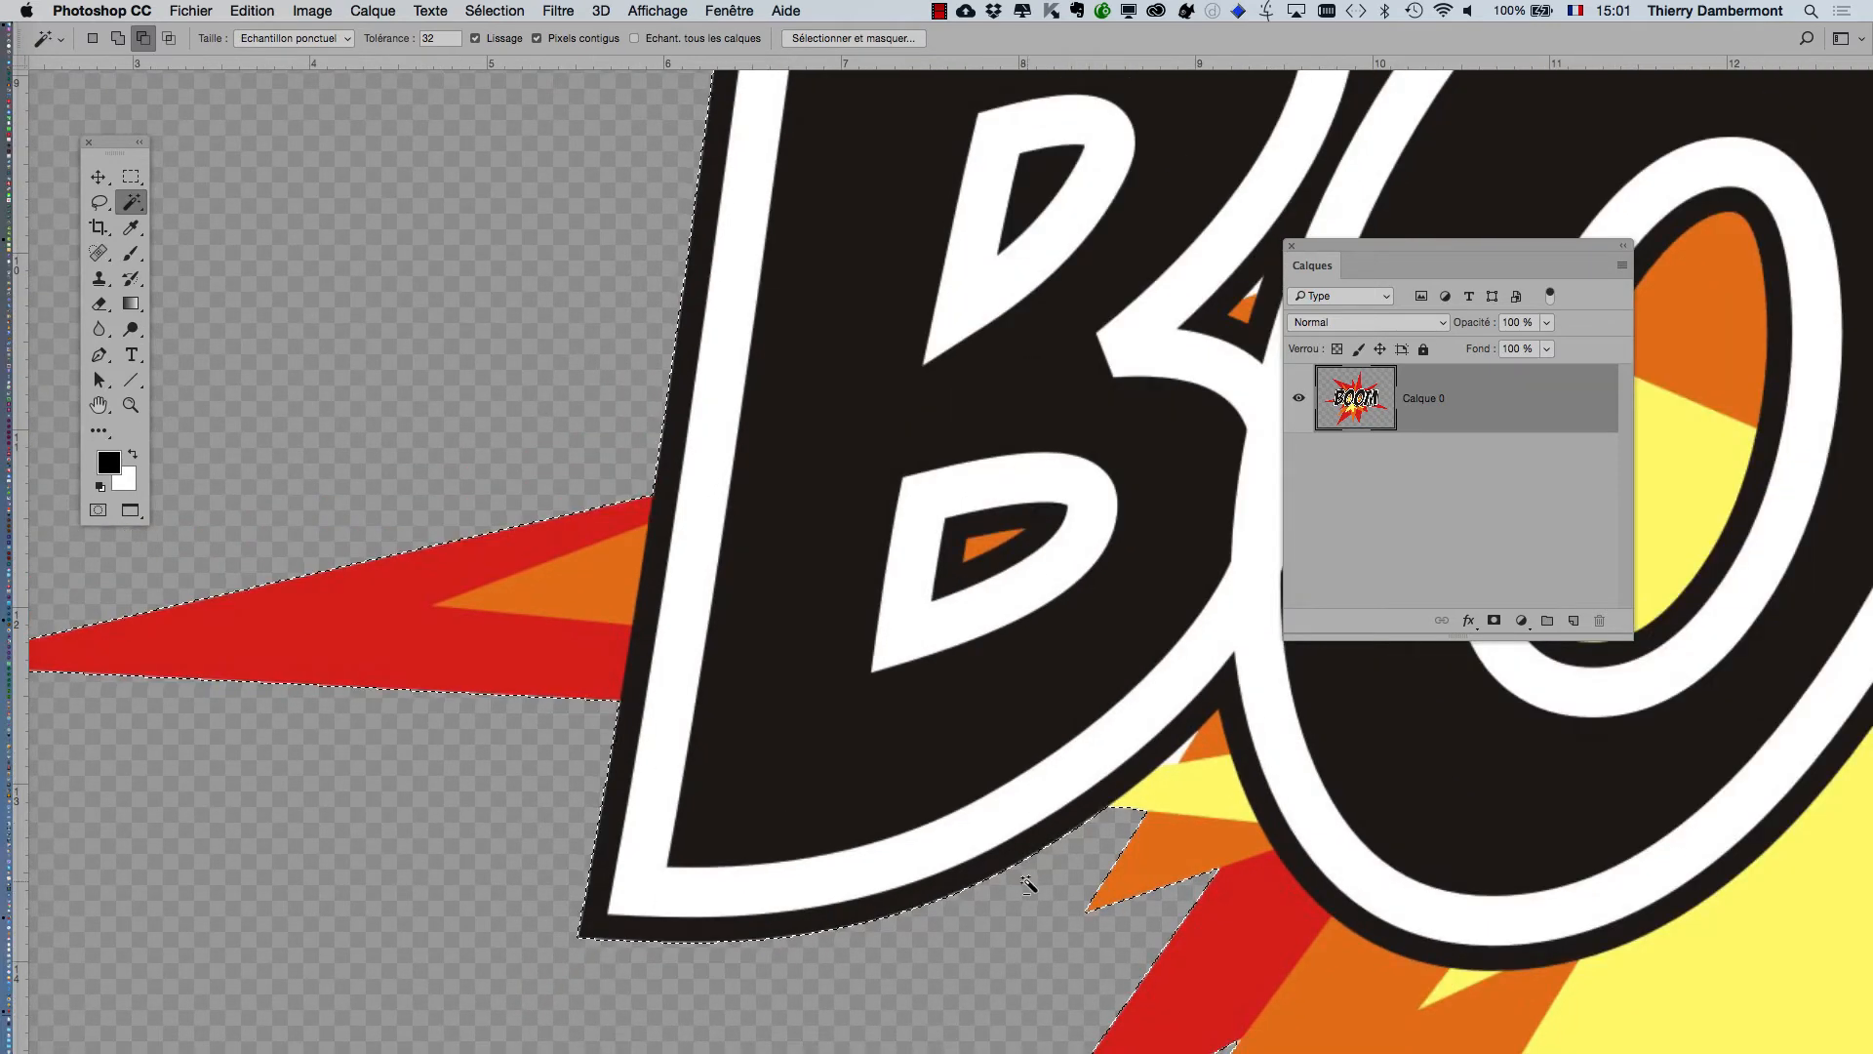
{"action": "scroll", "coordinate": [1112, 905], "scroll_direction": "up", "scroll_amount": 2}
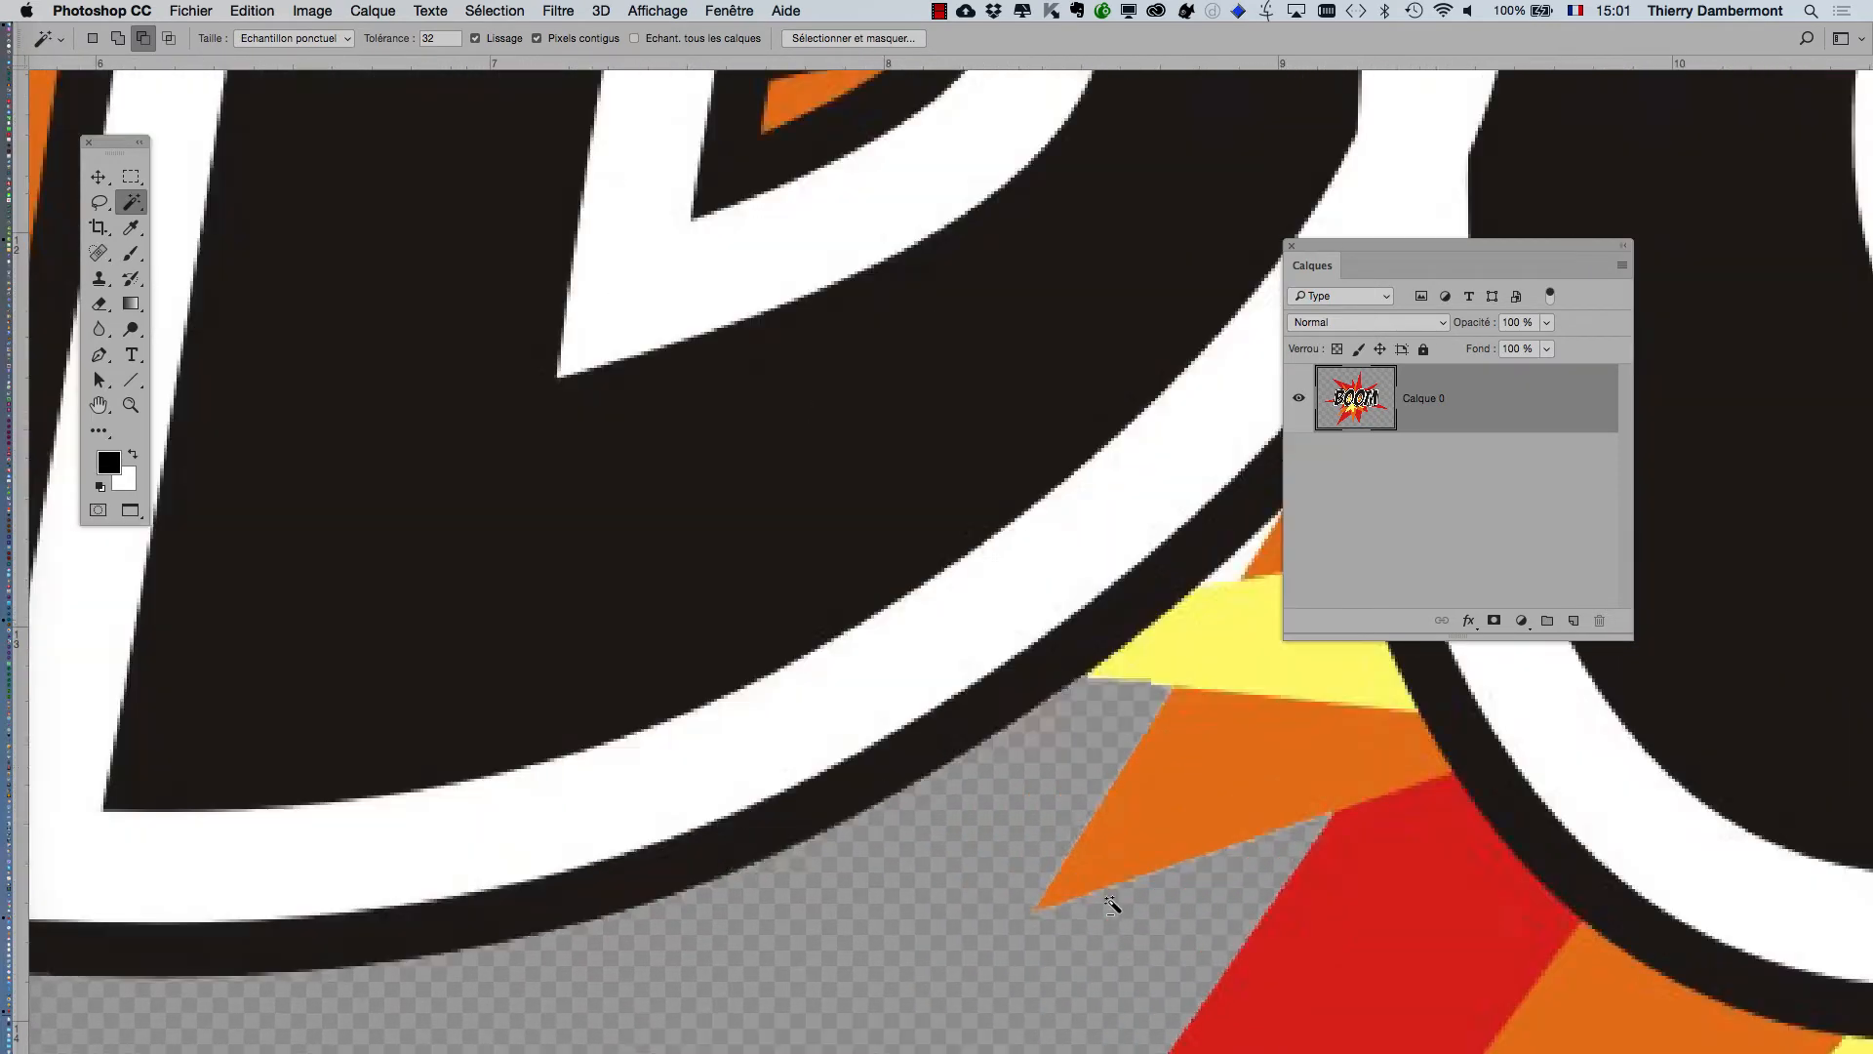
{"action": "scroll", "coordinate": [1112, 905], "scroll_direction": "up", "scroll_amount": 2}
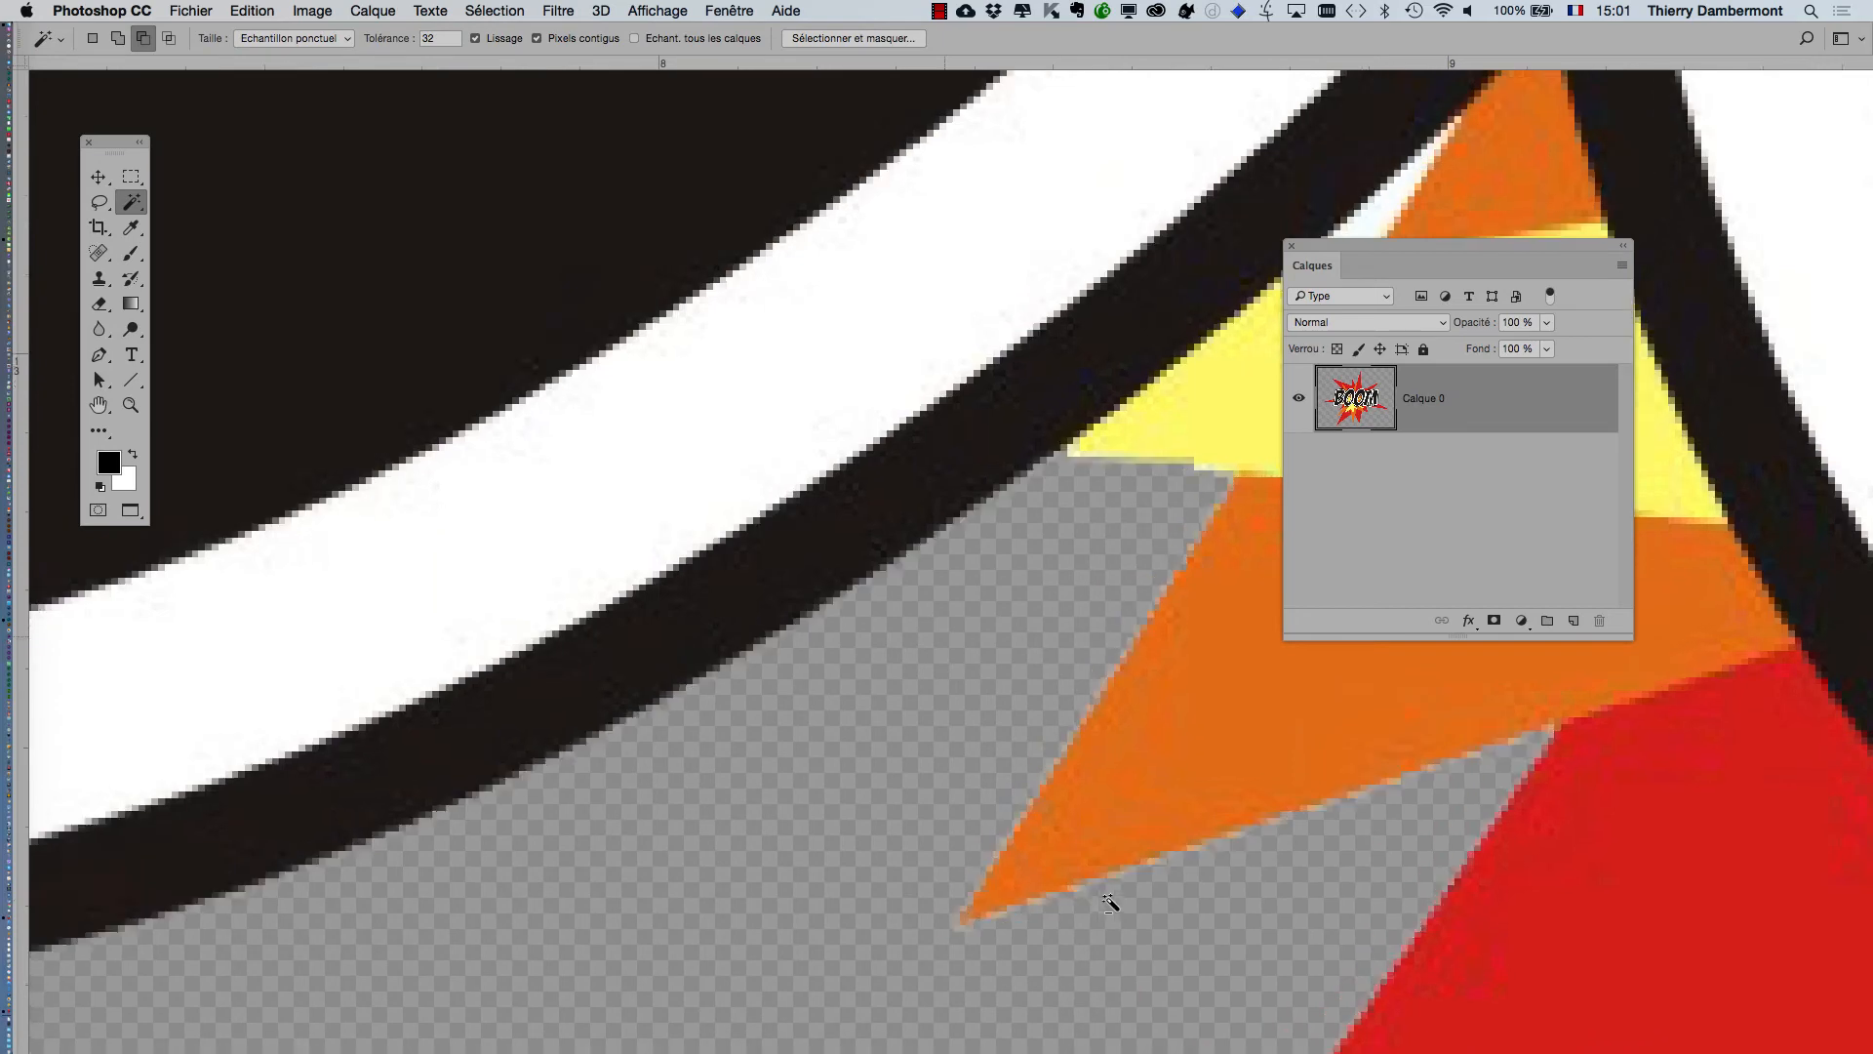
{"action": "scroll", "coordinate": [1111, 905], "scroll_direction": "down", "scroll_amount": 6}
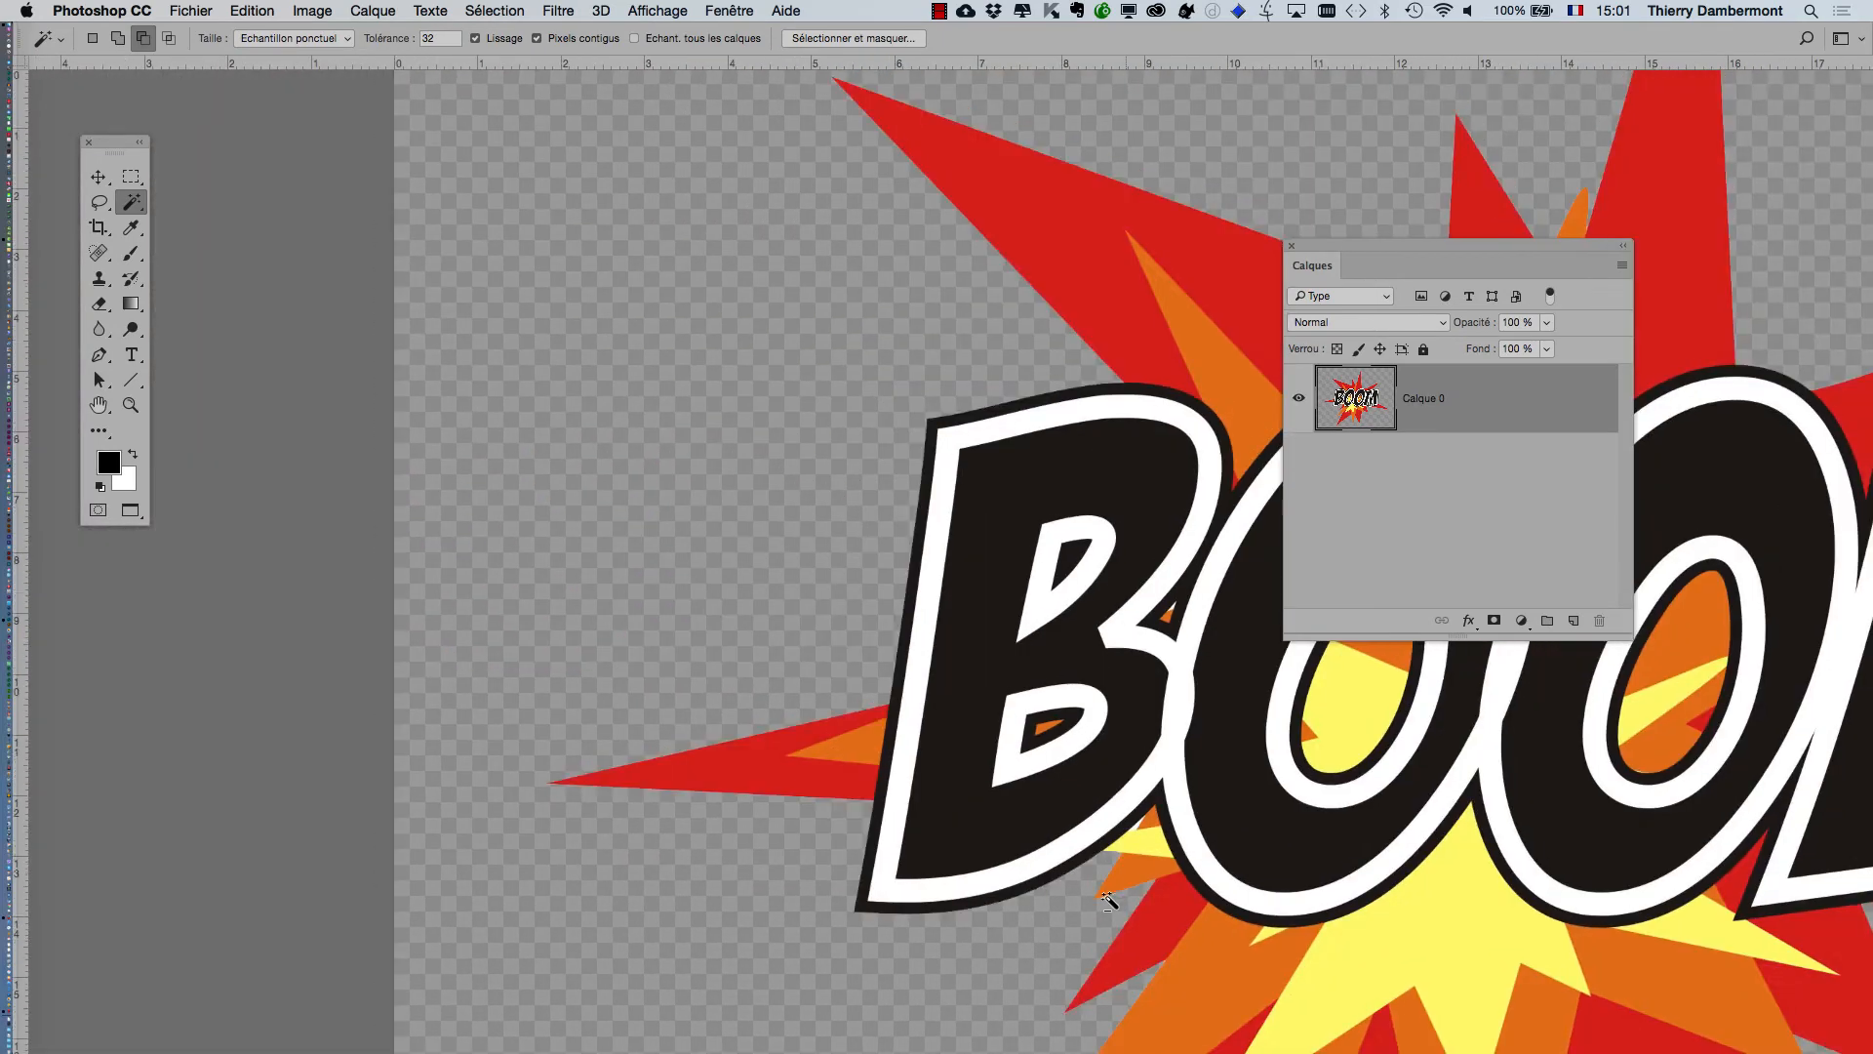
{"action": "scroll", "coordinate": [1109, 901], "scroll_direction": "down", "scroll_amount": 3}
{"action": "left_click_drag", "start_coordinate": [851, 617], "coordinate": [431, 481]}
{"action": "left_click", "coordinate": [339, 434]}
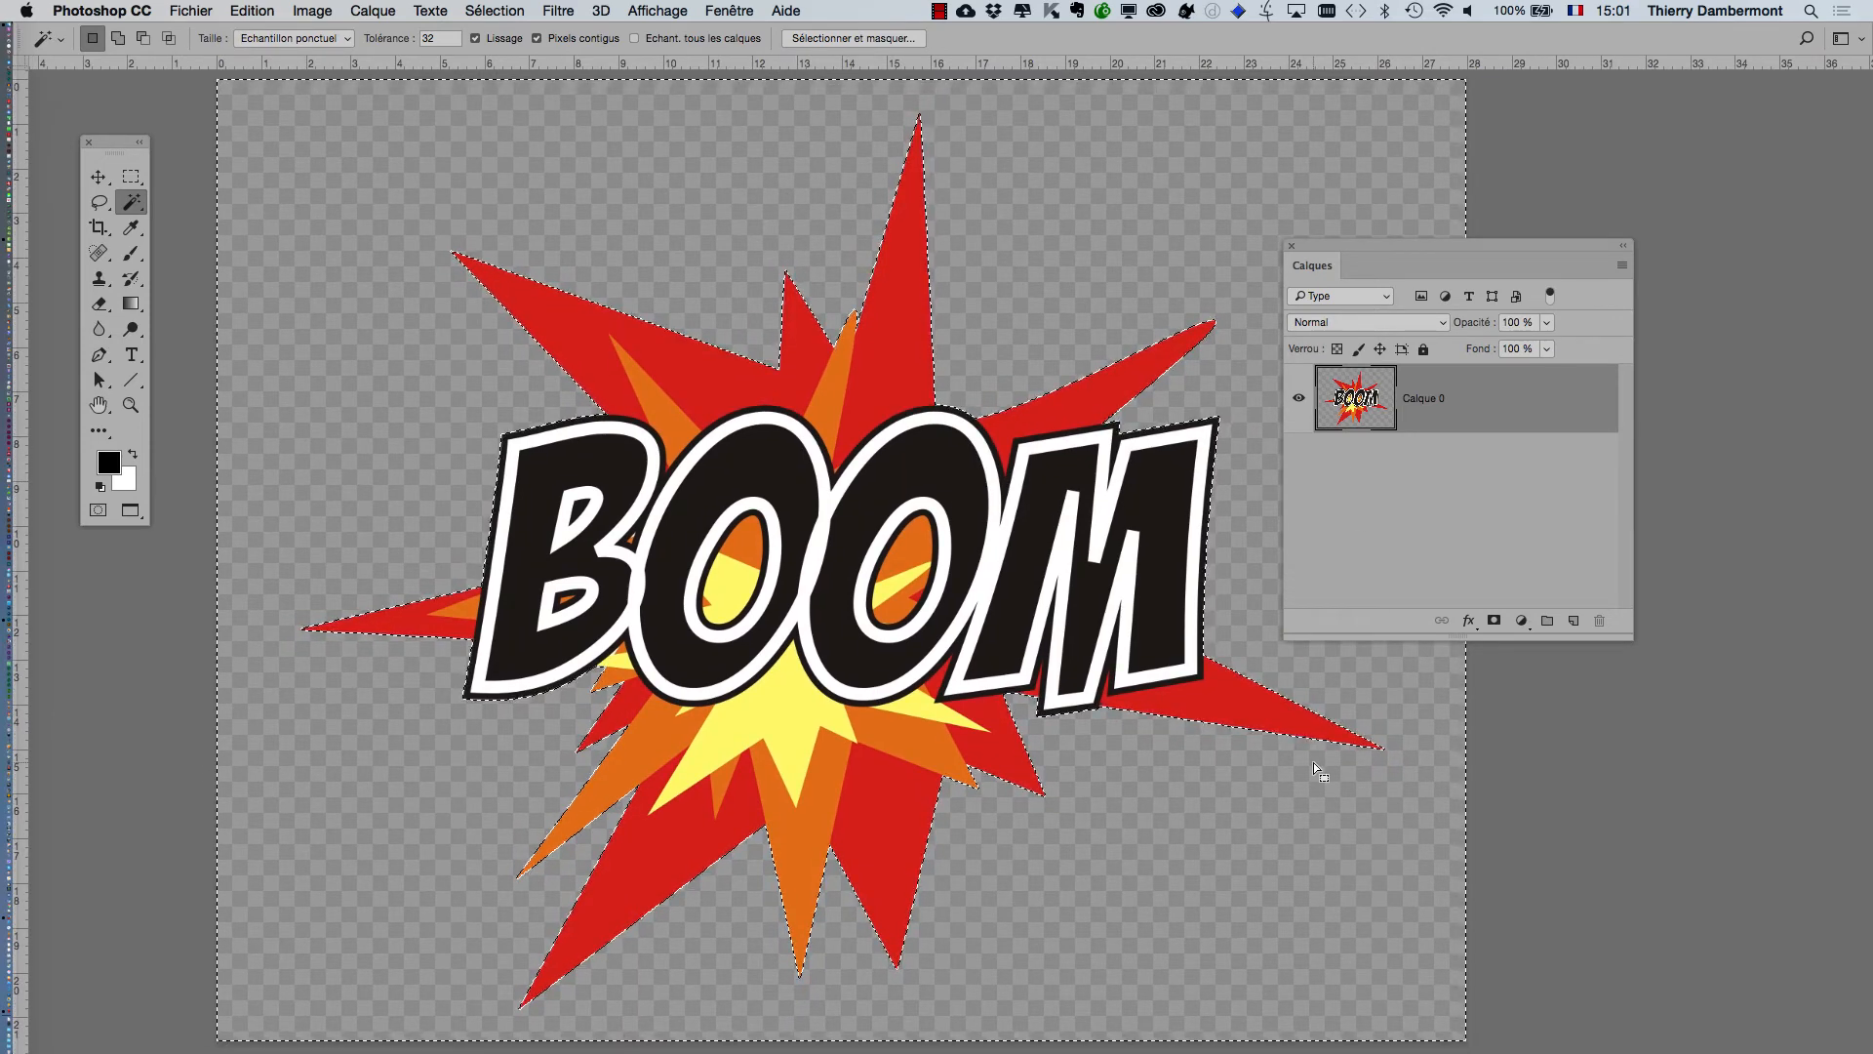
{"action": "left_click", "coordinate": [494, 11]}
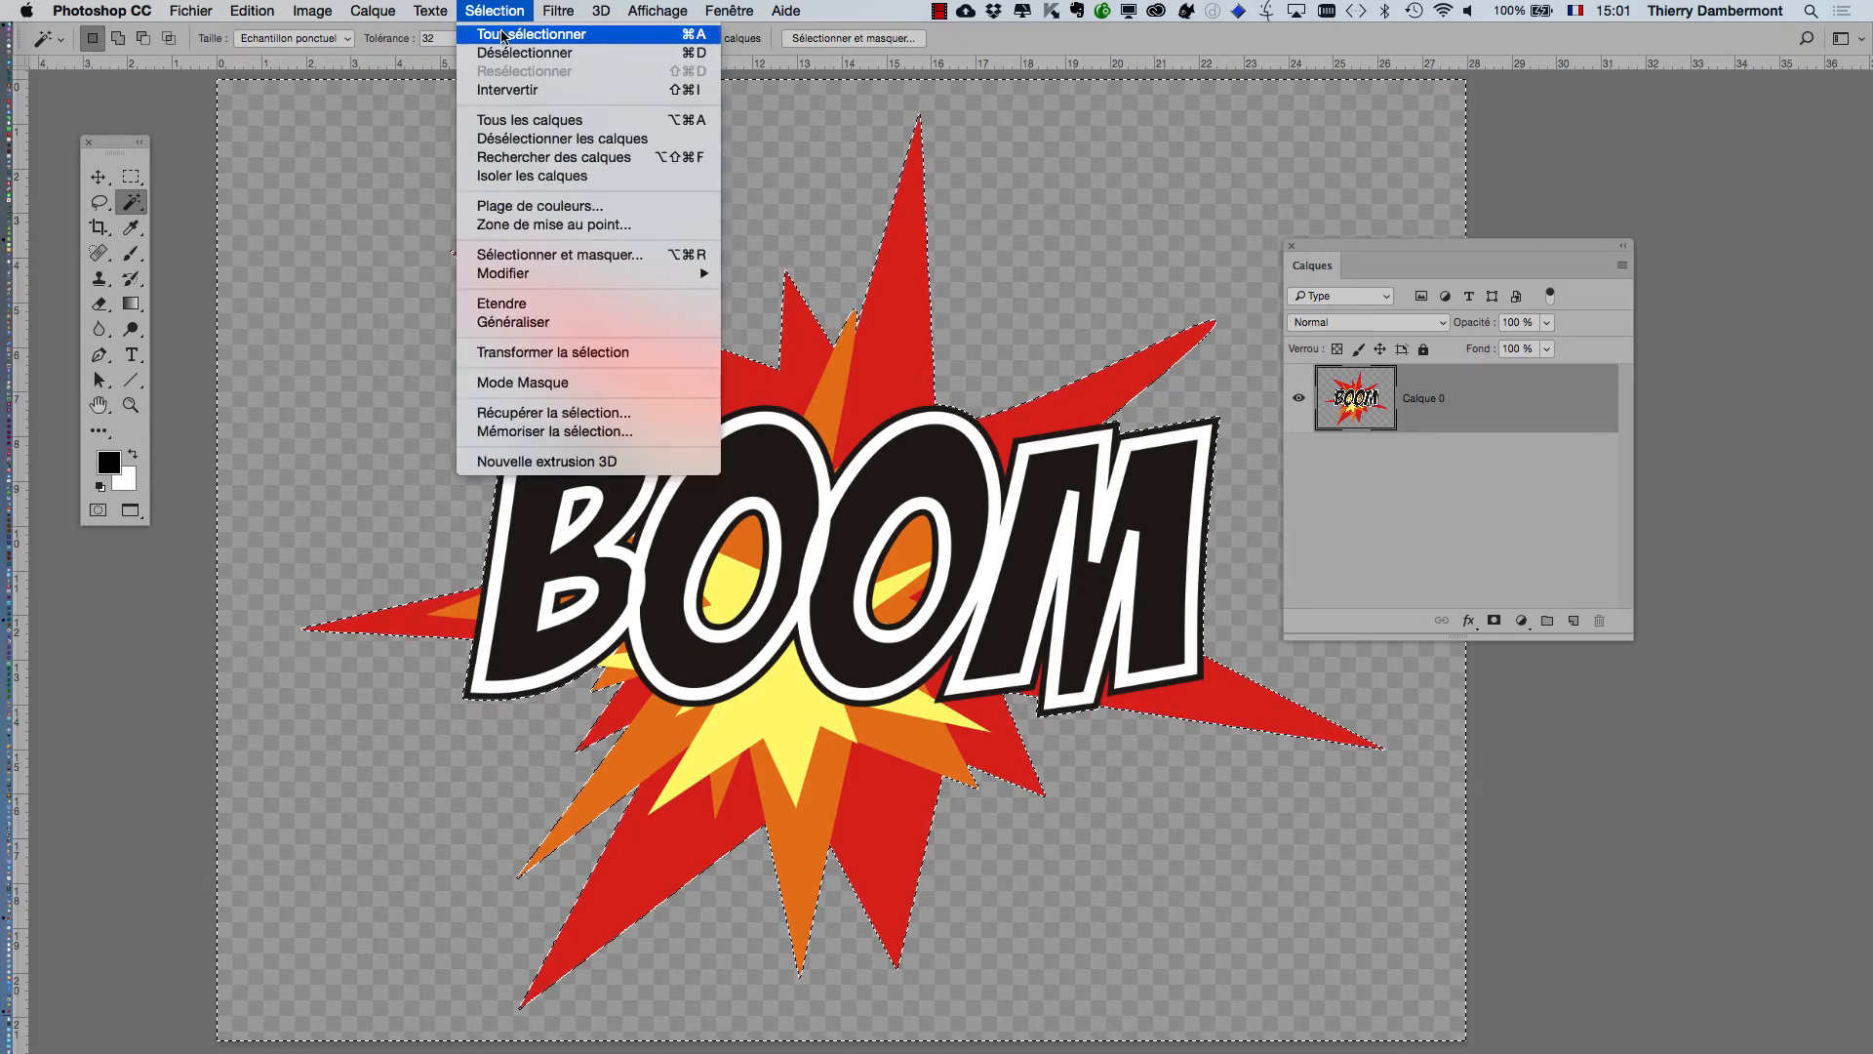
{"action": "mouse_move", "coordinate": [551, 278]}
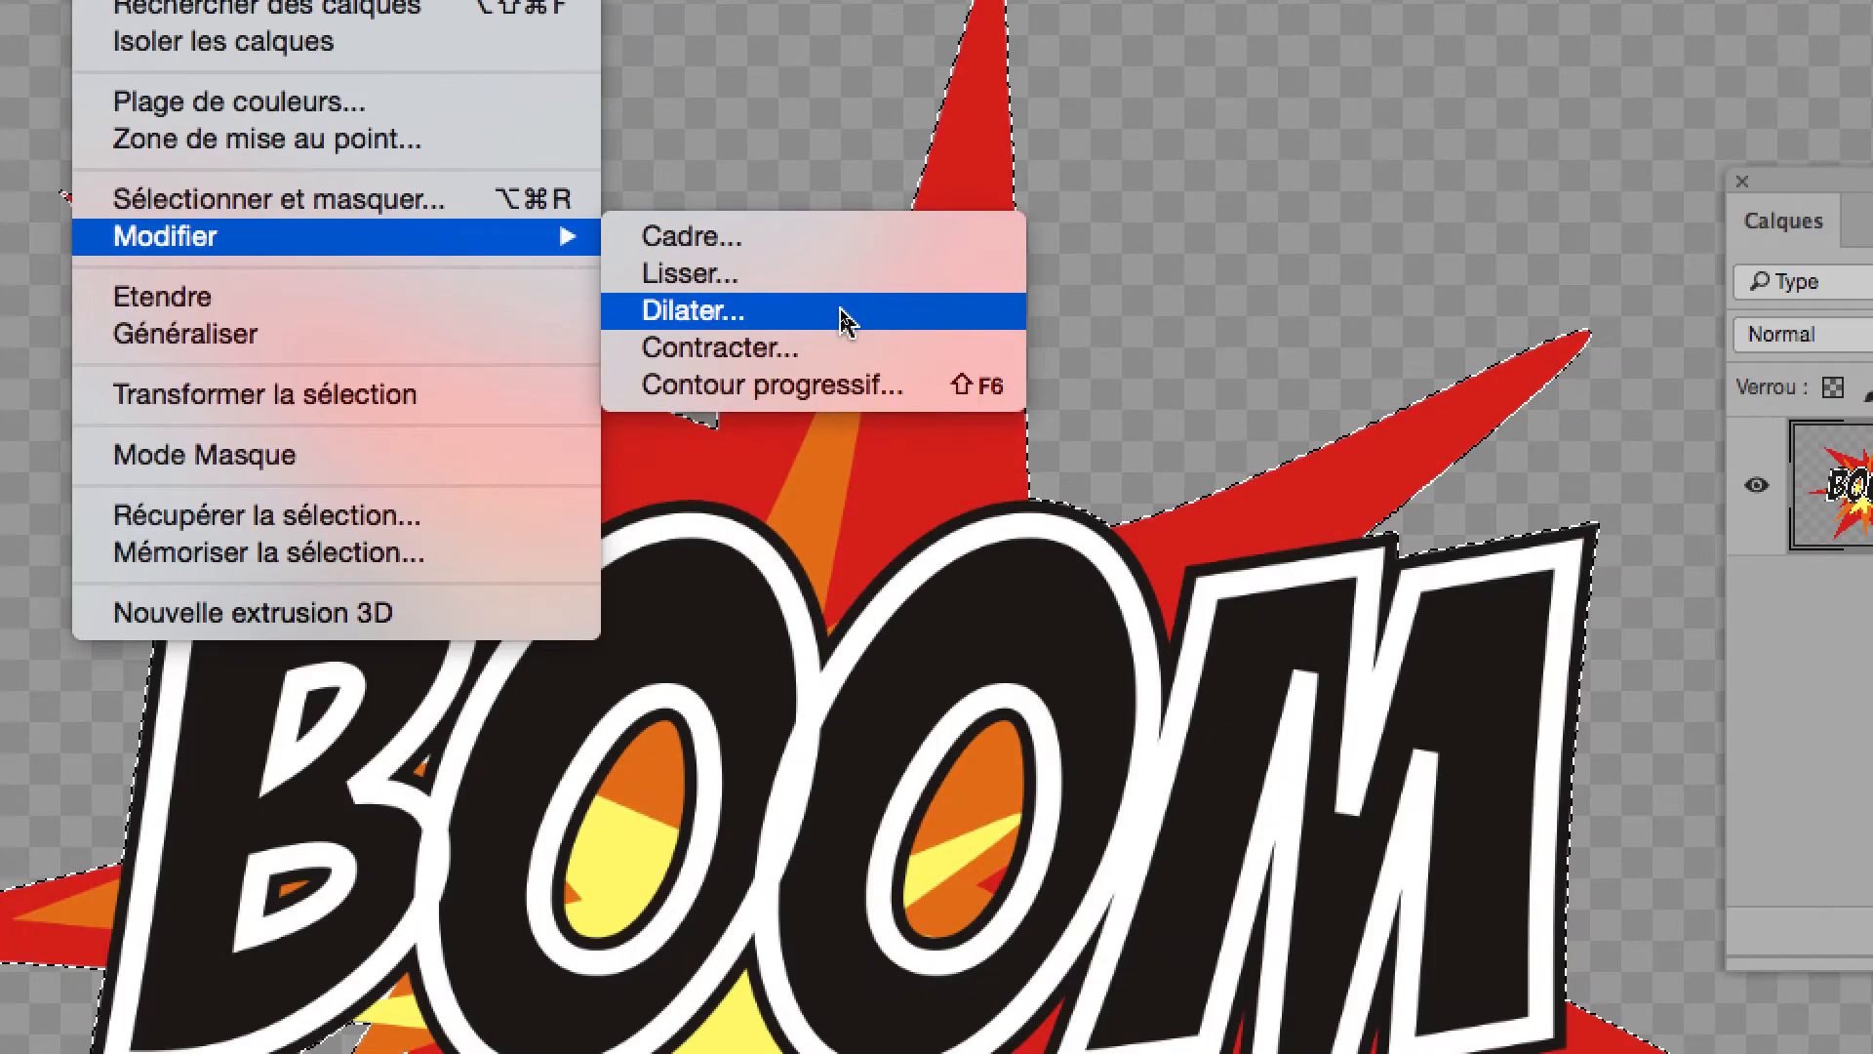
{"action": "left_click", "coordinate": [841, 310]}
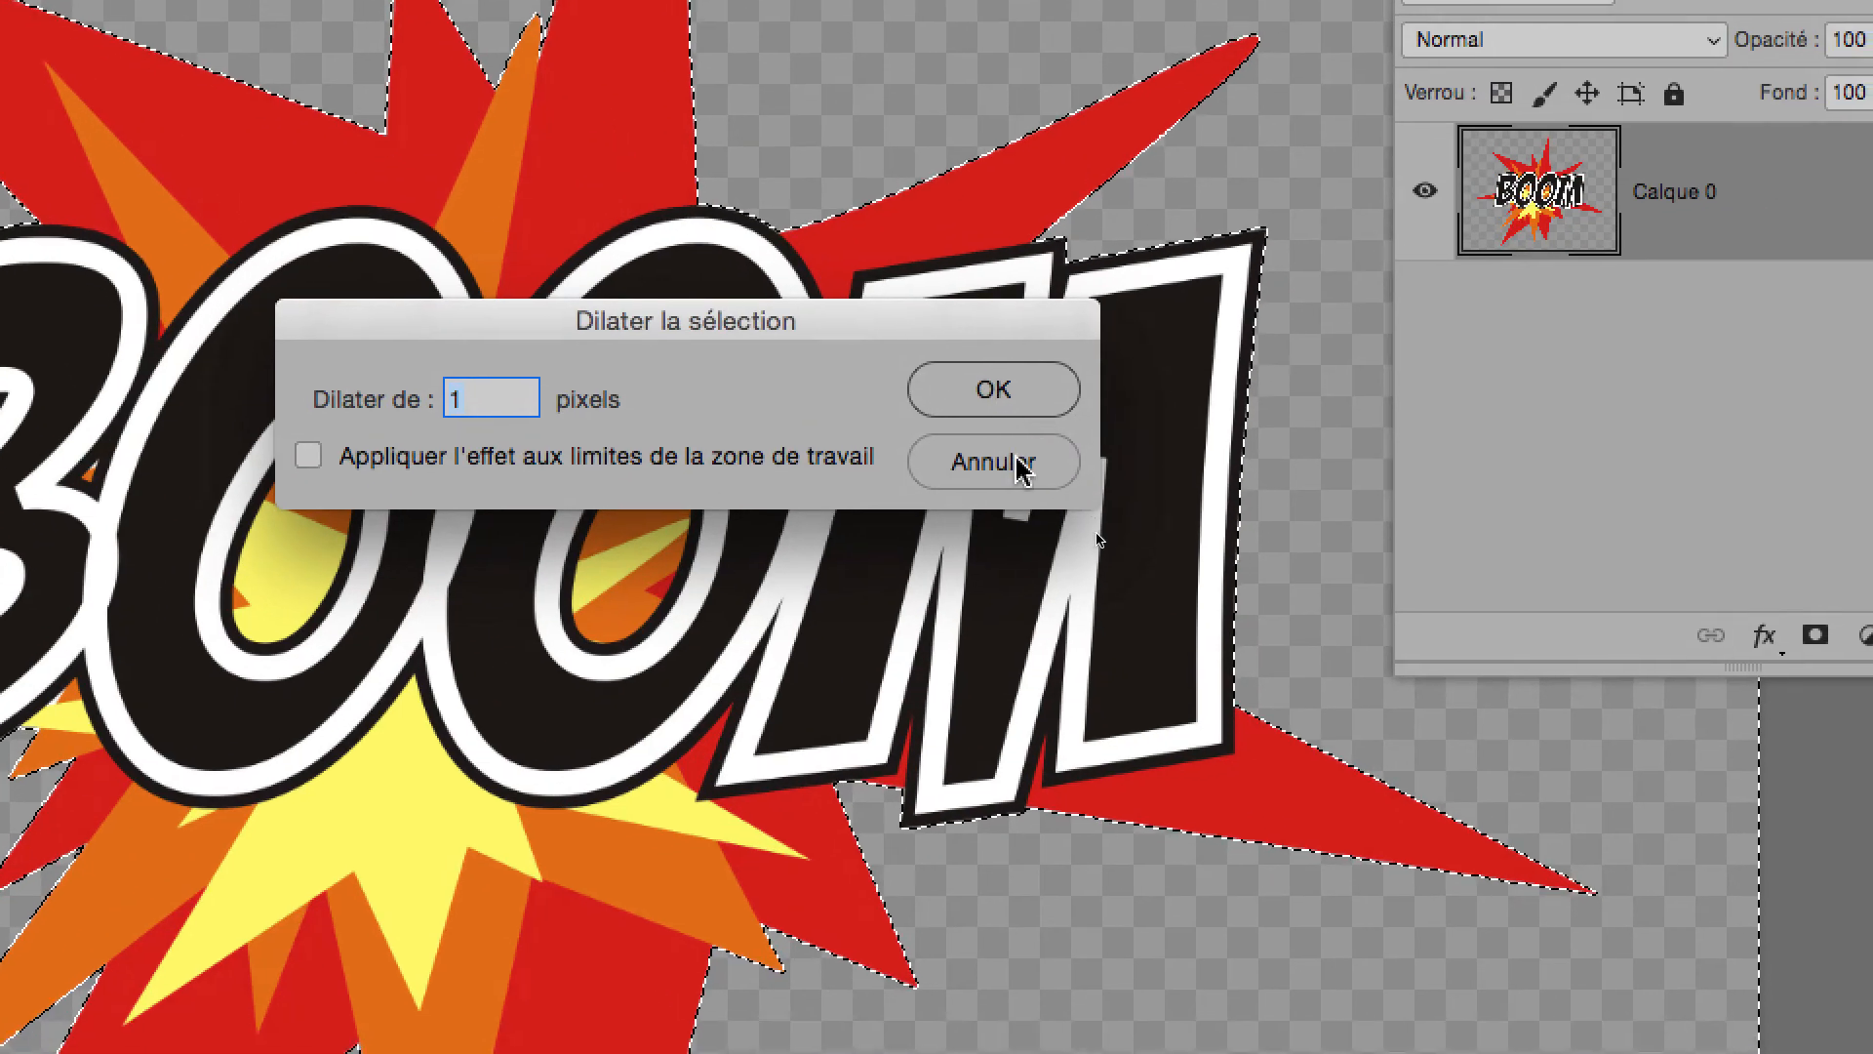
{"action": "left_click", "coordinate": [1020, 467]}
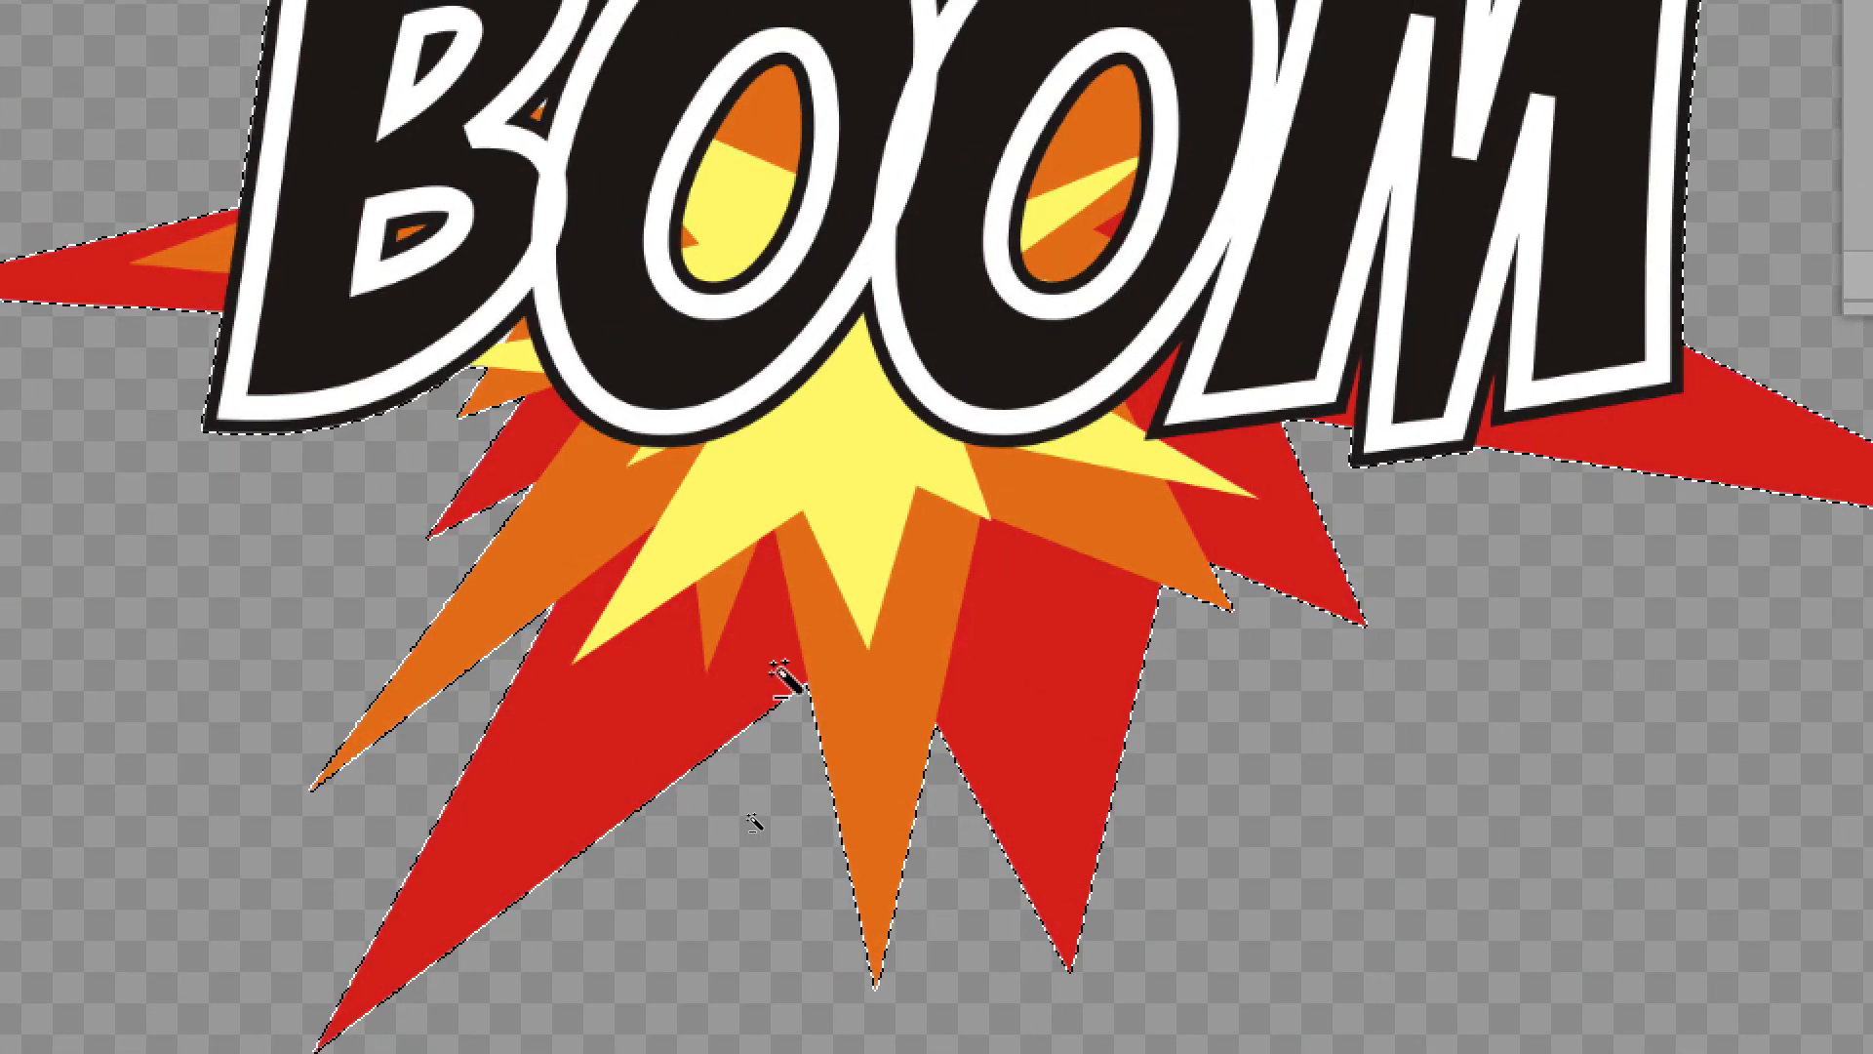
Expand the background selection by 1 pixel with Dilater, without applying the effect at the canvas bounds.
{"action": "scroll", "coordinate": [778, 671], "scroll_direction": "up", "scroll_amount": 8}
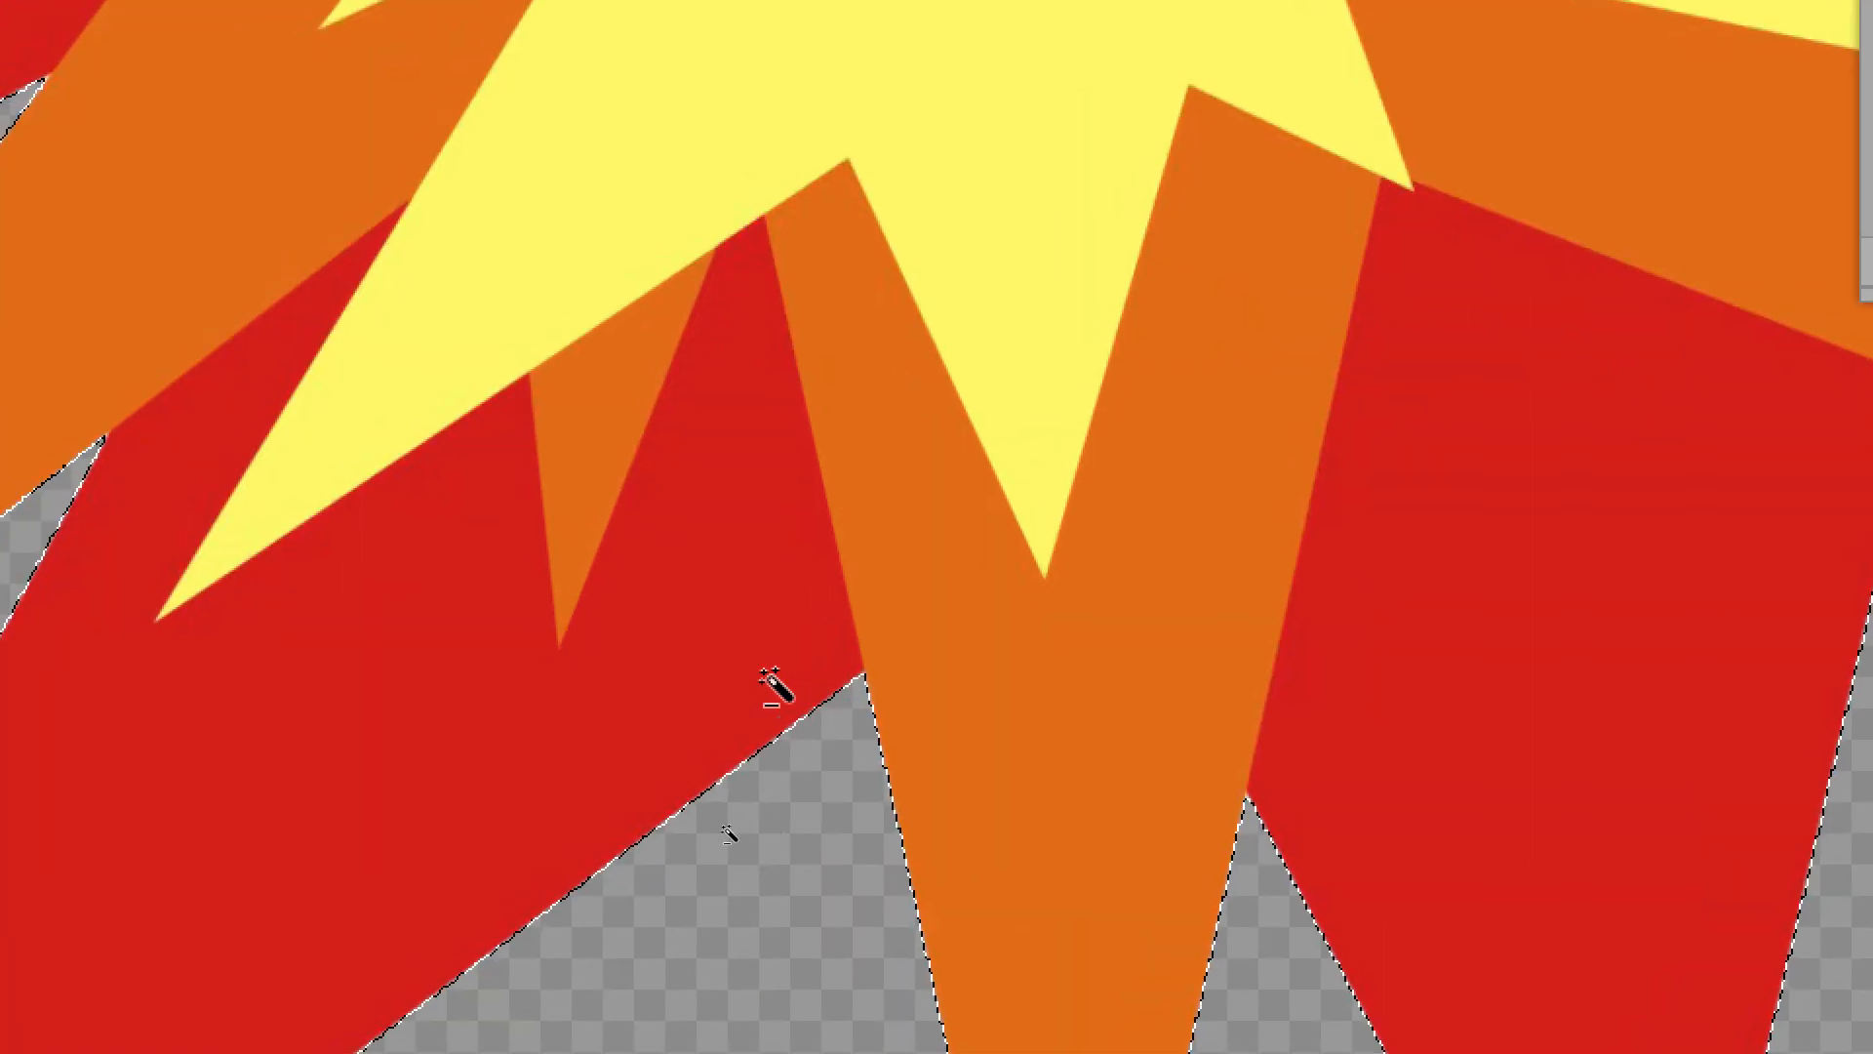
{"action": "left_click_drag", "start_coordinate": [429, 616], "coordinate": [823, 725]}
{"action": "left_click_drag", "start_coordinate": [725, 444], "coordinate": [807, 518]}
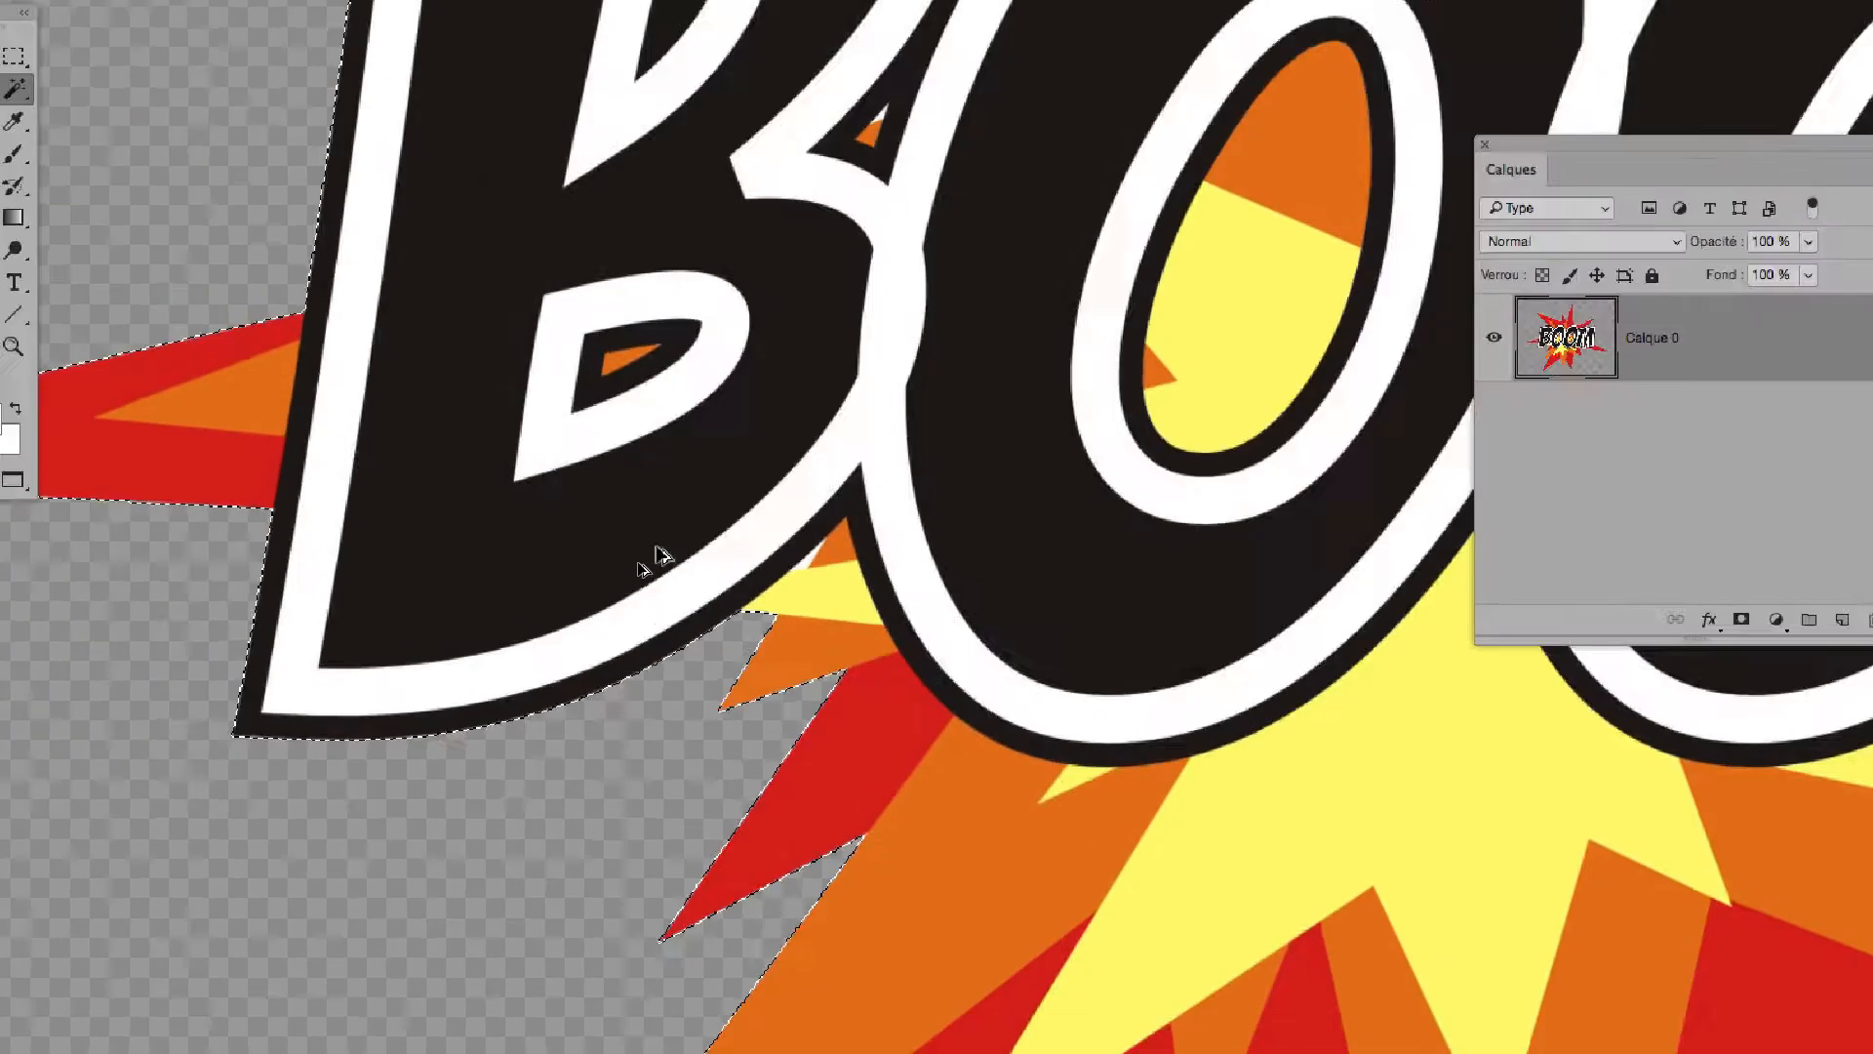
{"action": "scroll", "coordinate": [731, 610], "scroll_direction": "down", "scroll_amount": 4}
{"action": "scroll", "coordinate": [732, 610], "scroll_direction": "right", "scroll_amount": 5}
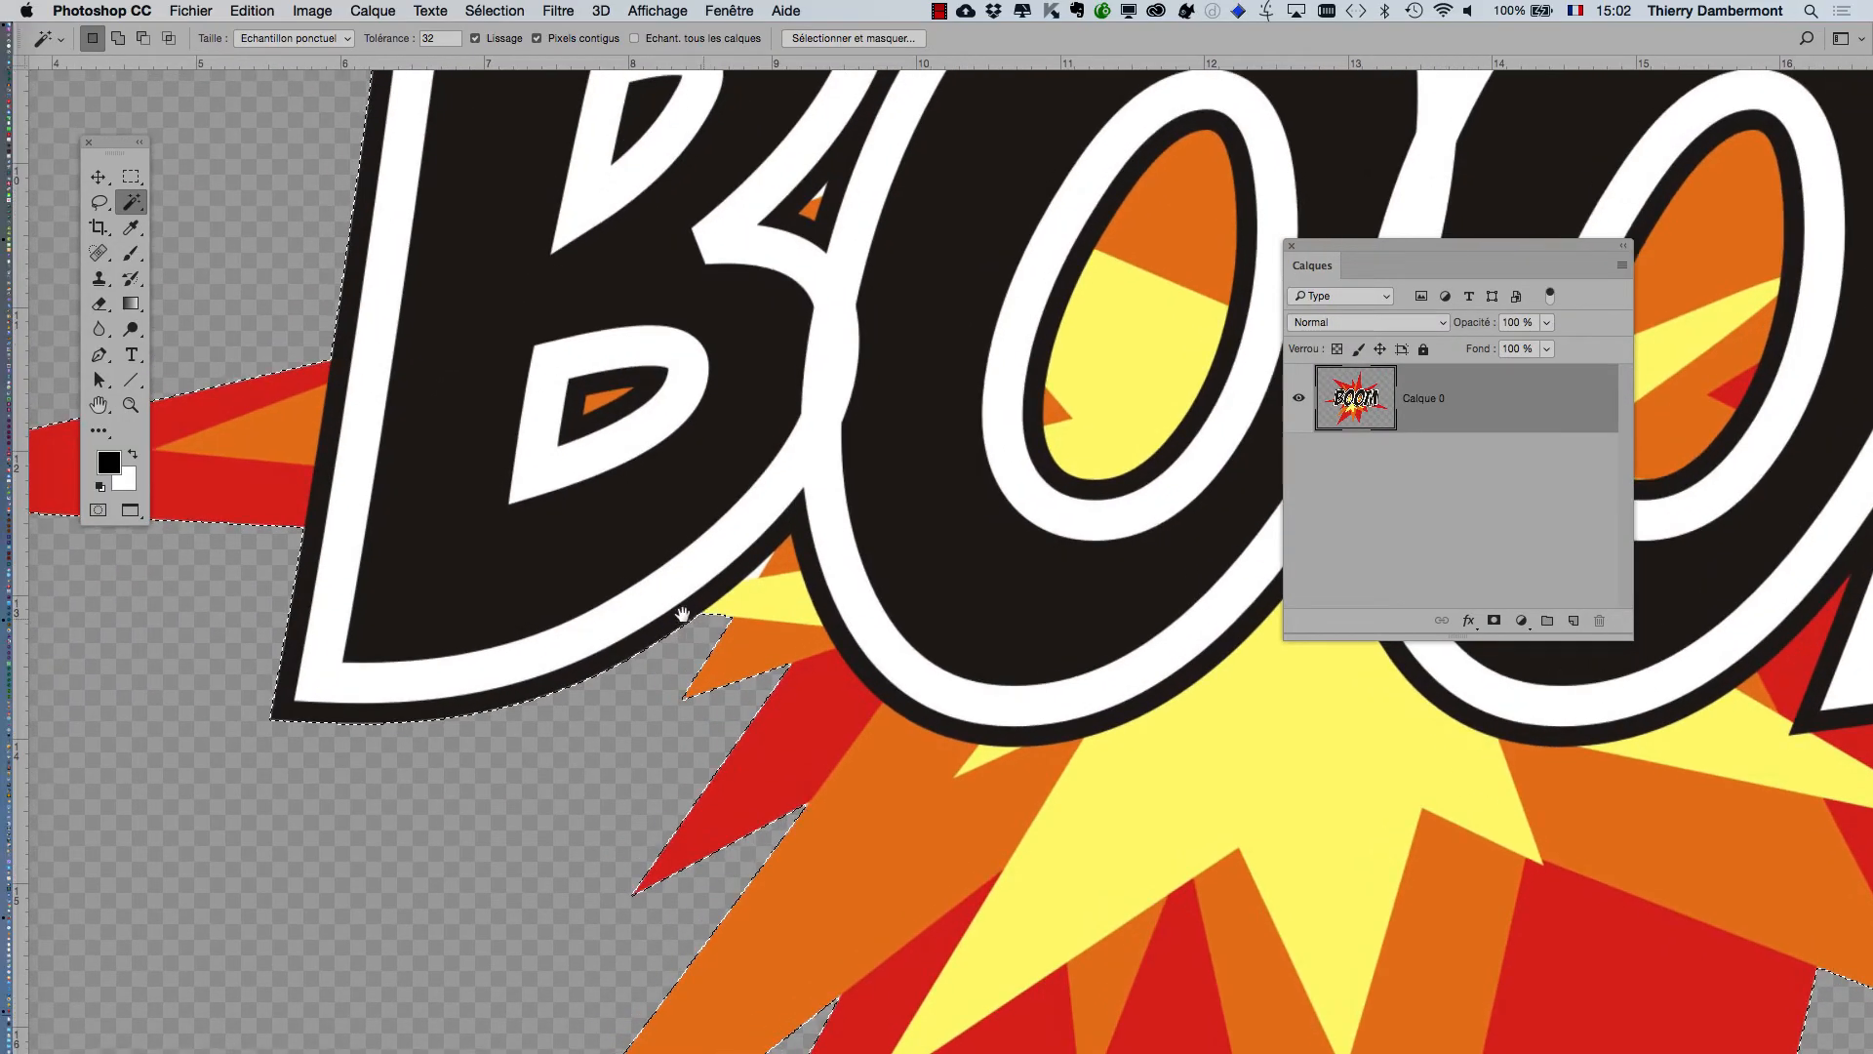
{"action": "left_click", "coordinate": [495, 11]}
{"action": "mouse_move", "coordinate": [637, 277]}
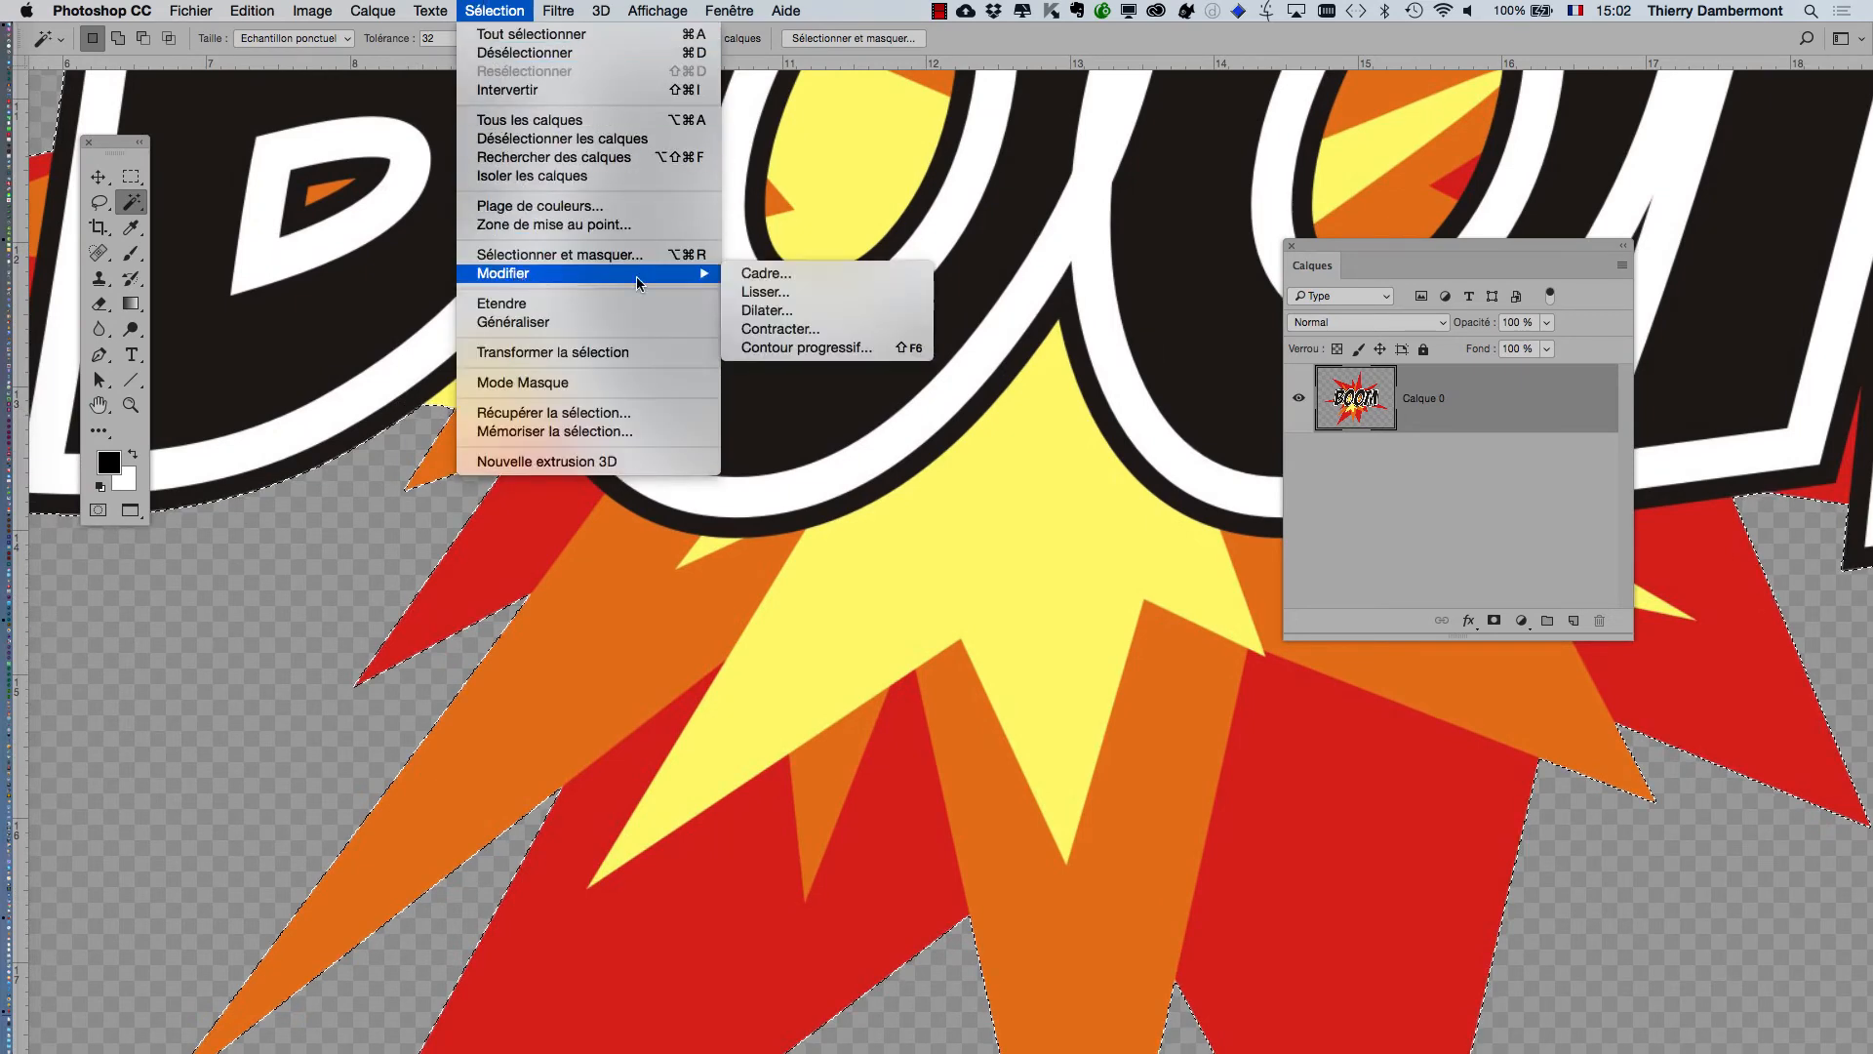
{"action": "left_click", "coordinate": [781, 308]}
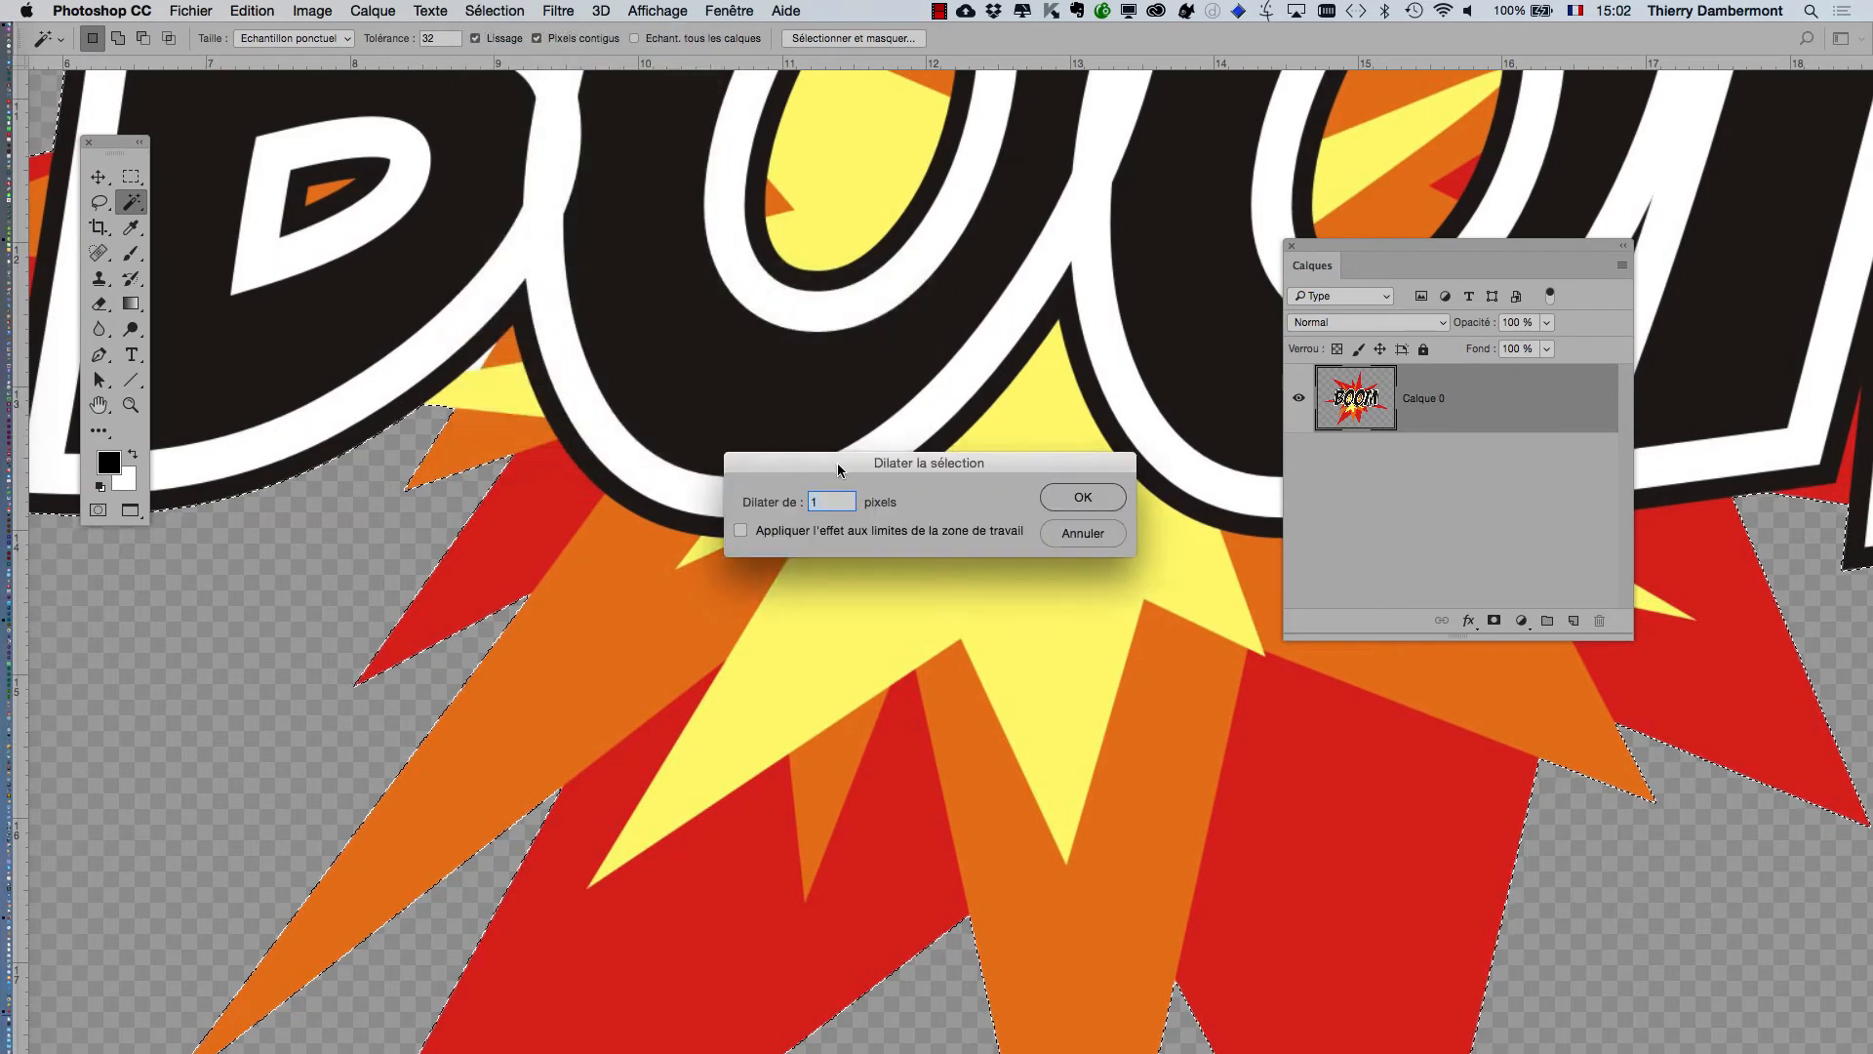
{"action": "left_click_drag", "start_coordinate": [836, 464], "coordinate": [597, 318]}
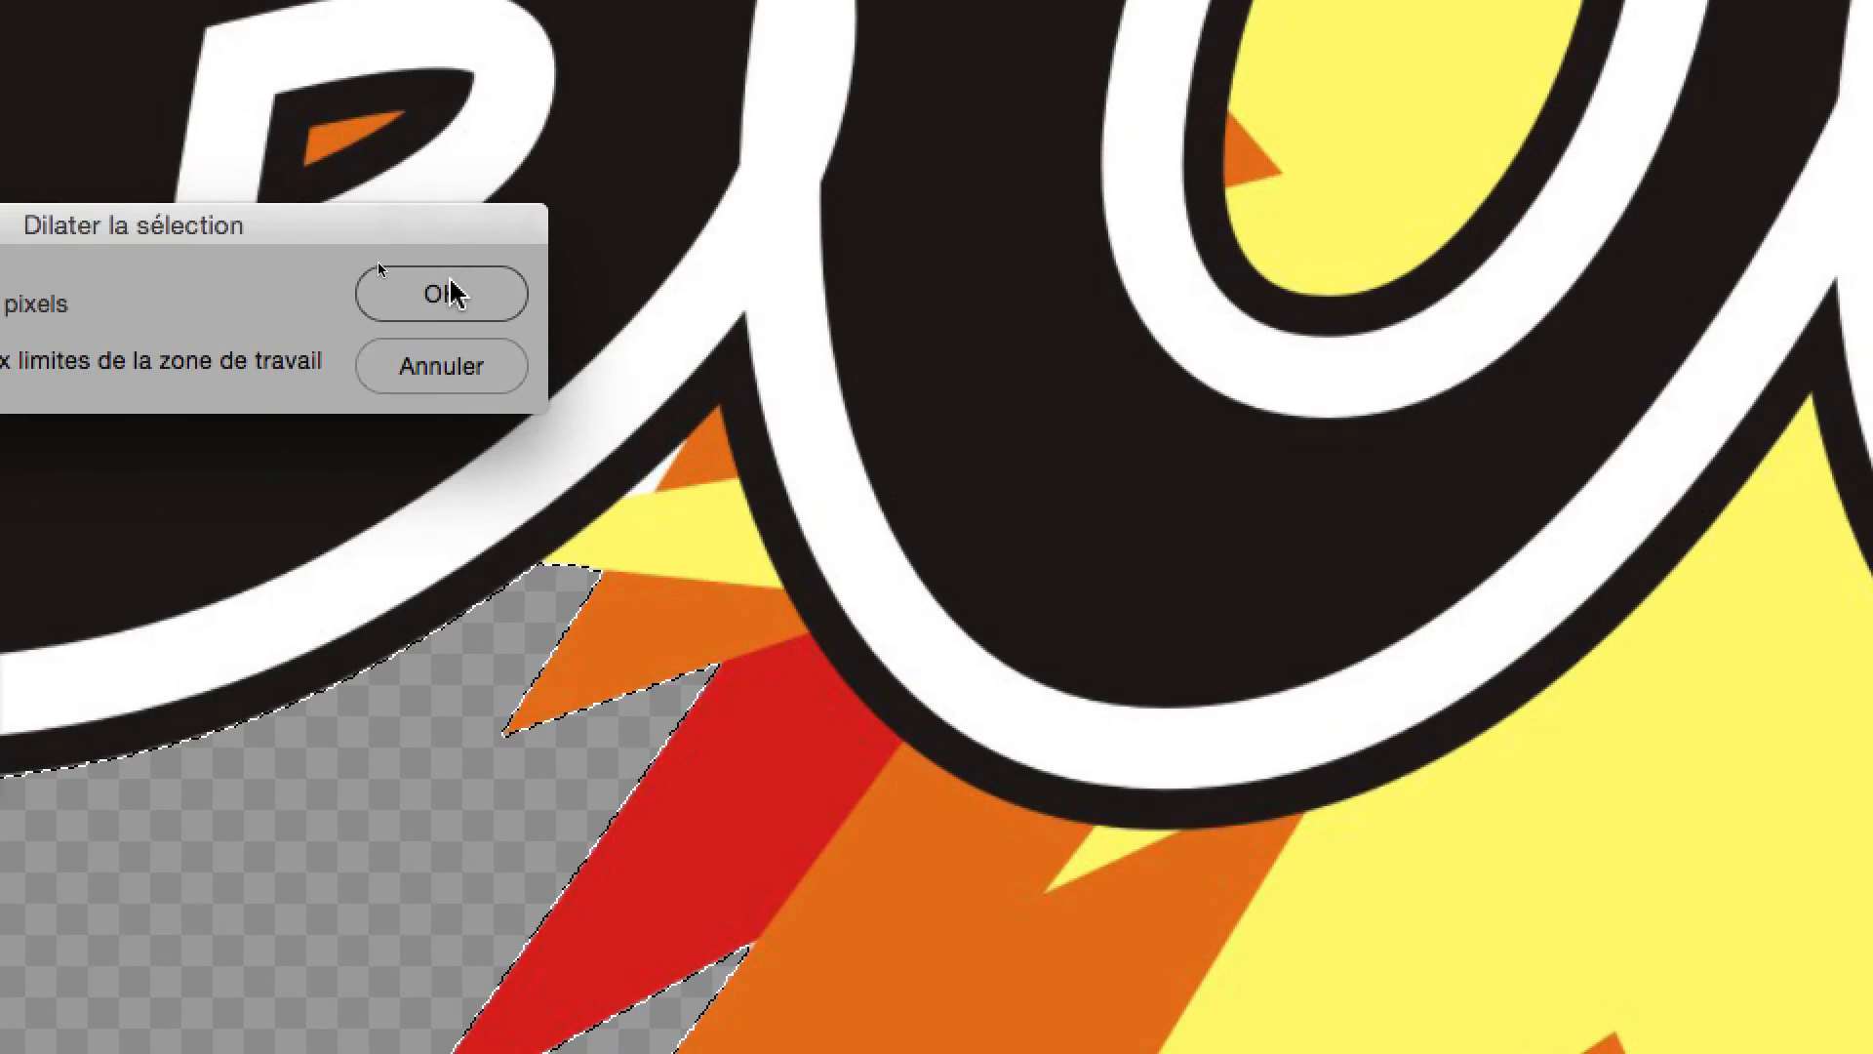
{"action": "left_click", "coordinate": [450, 285]}
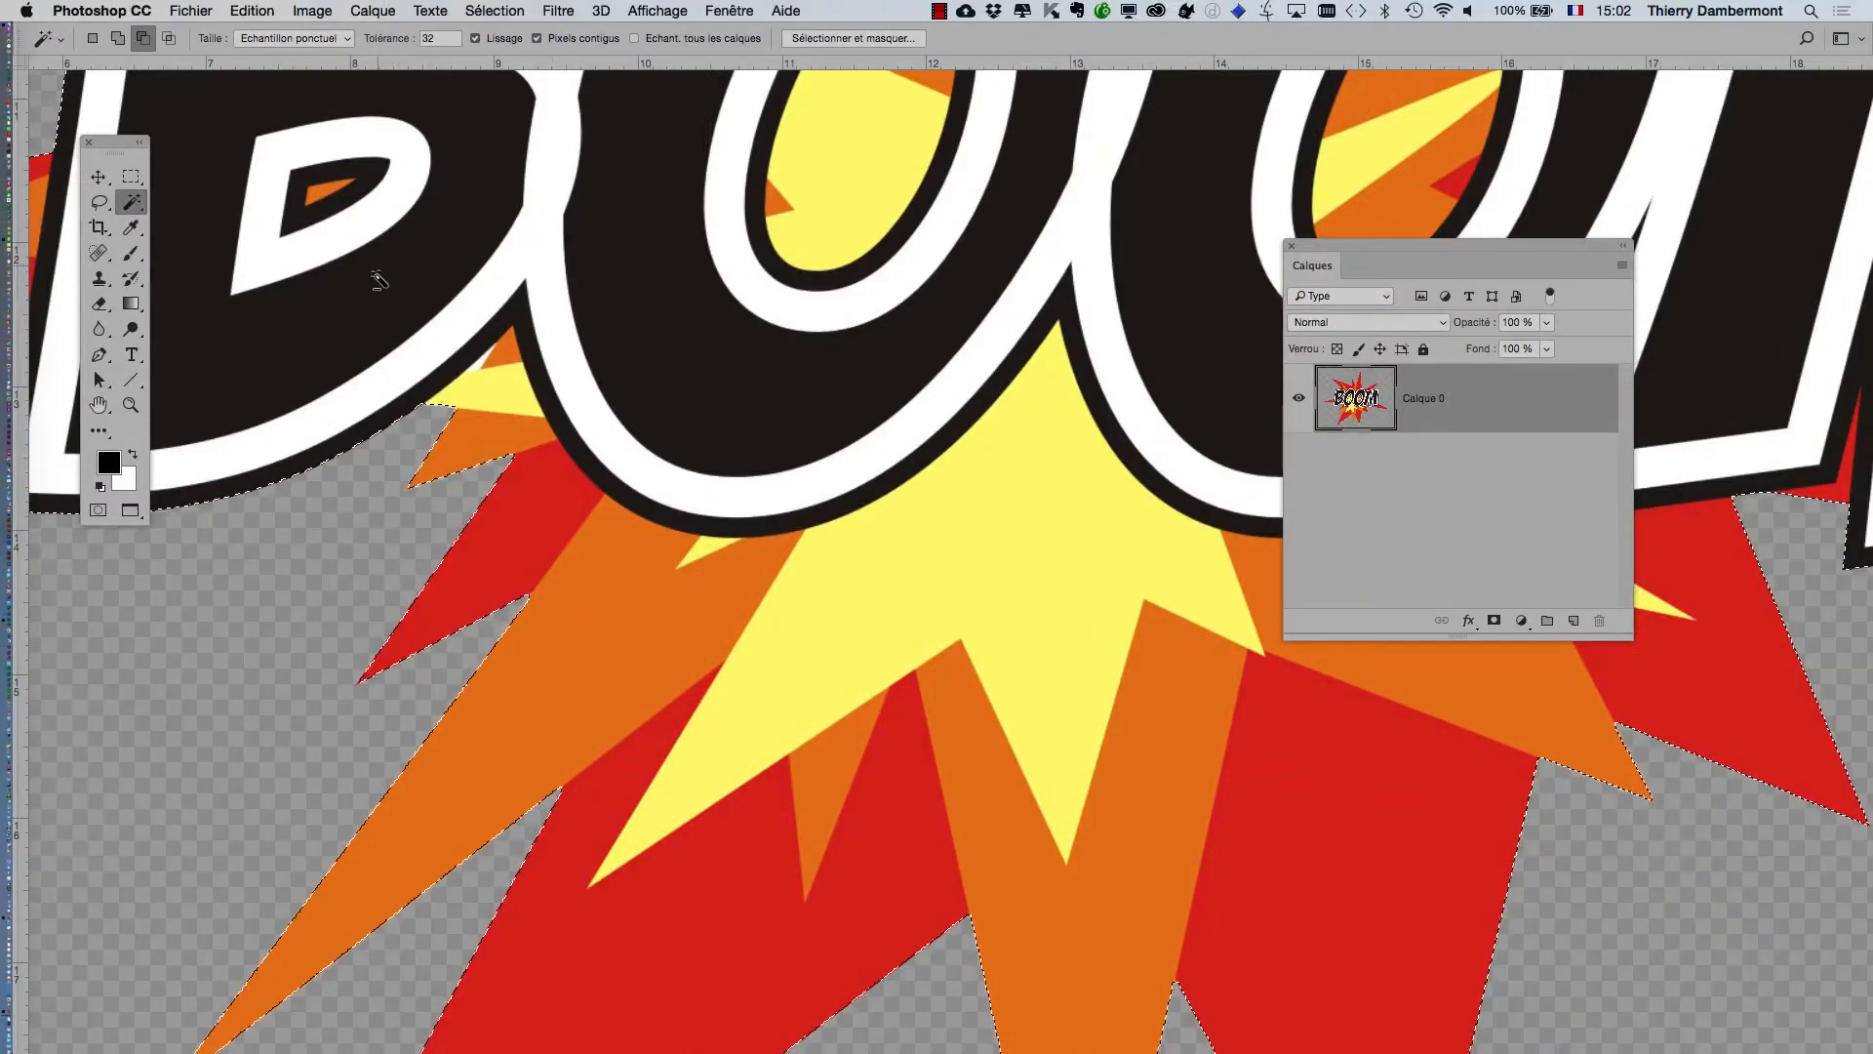
Deselect the background selection and recentre the whole BOOM image in the workspace.
{"action": "scroll", "coordinate": [681, 568], "scroll_direction": "down", "scroll_amount": 10}
{"action": "scroll", "coordinate": [681, 568], "scroll_direction": "up", "scroll_amount": 4}
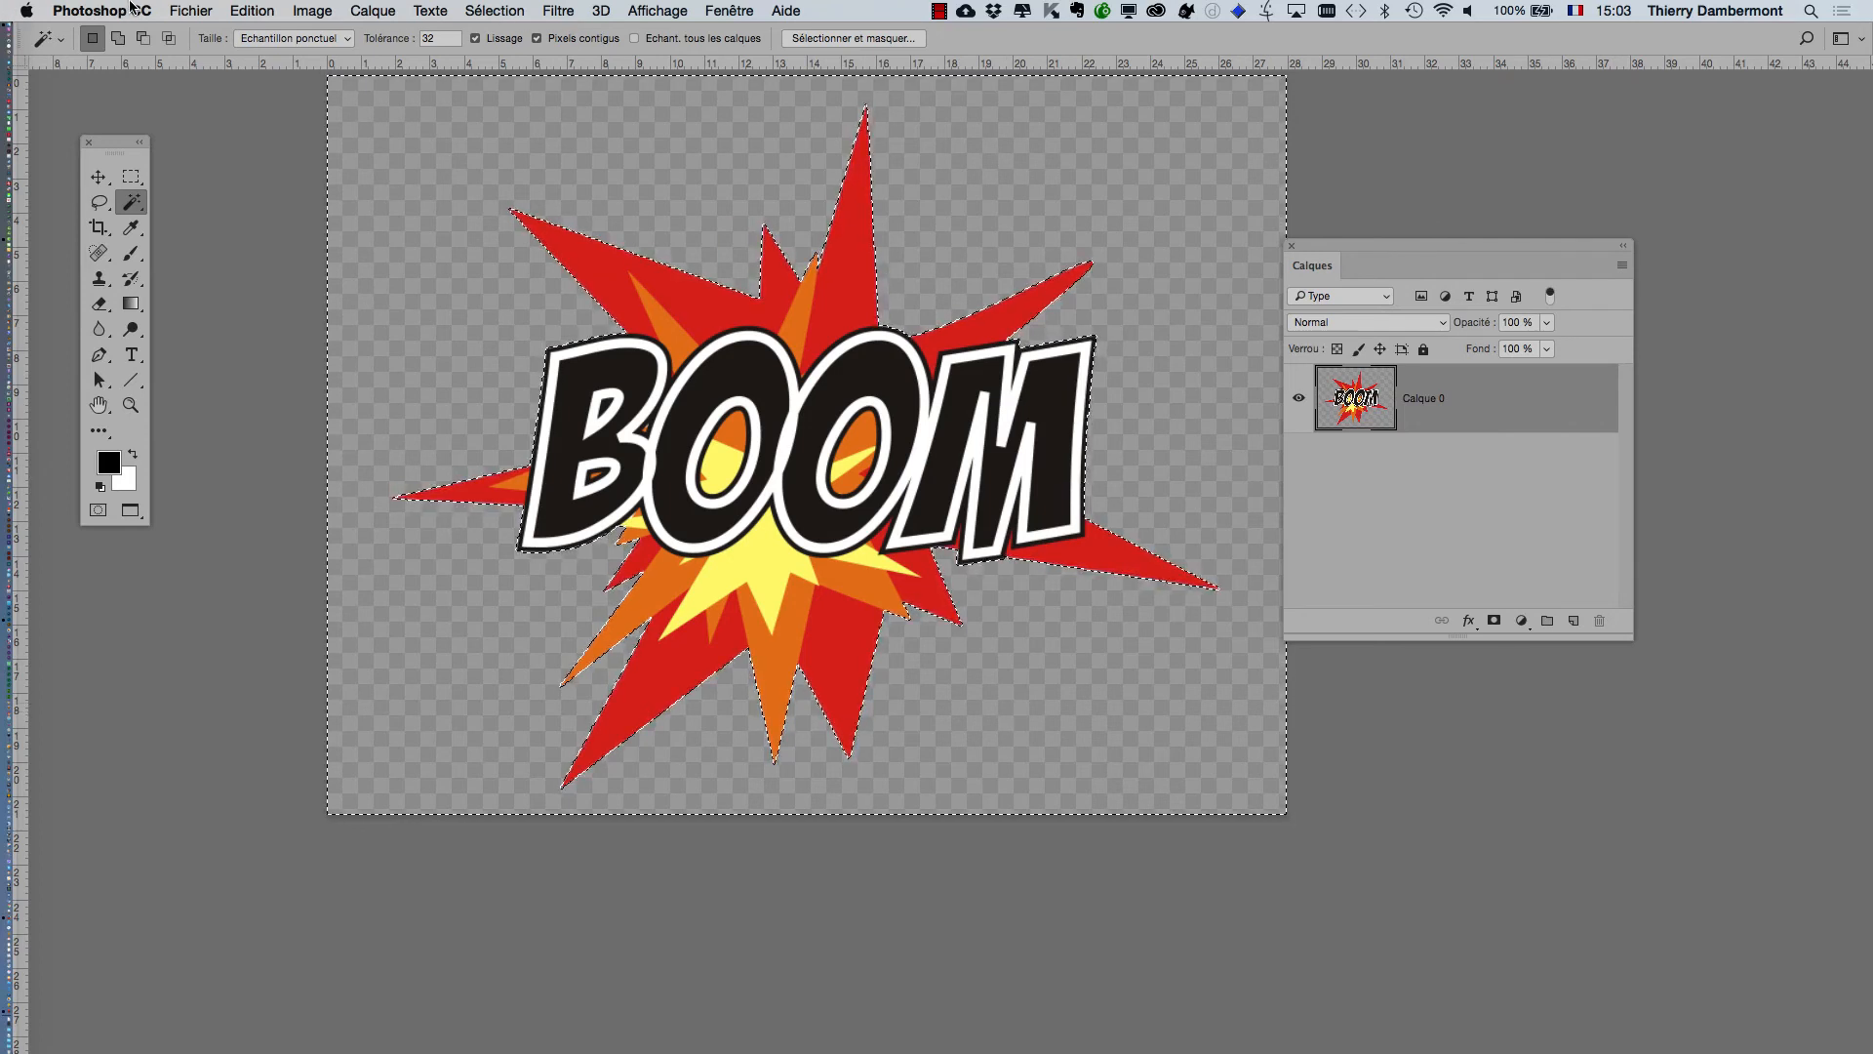
{"action": "left_click", "coordinate": [465, 10]}
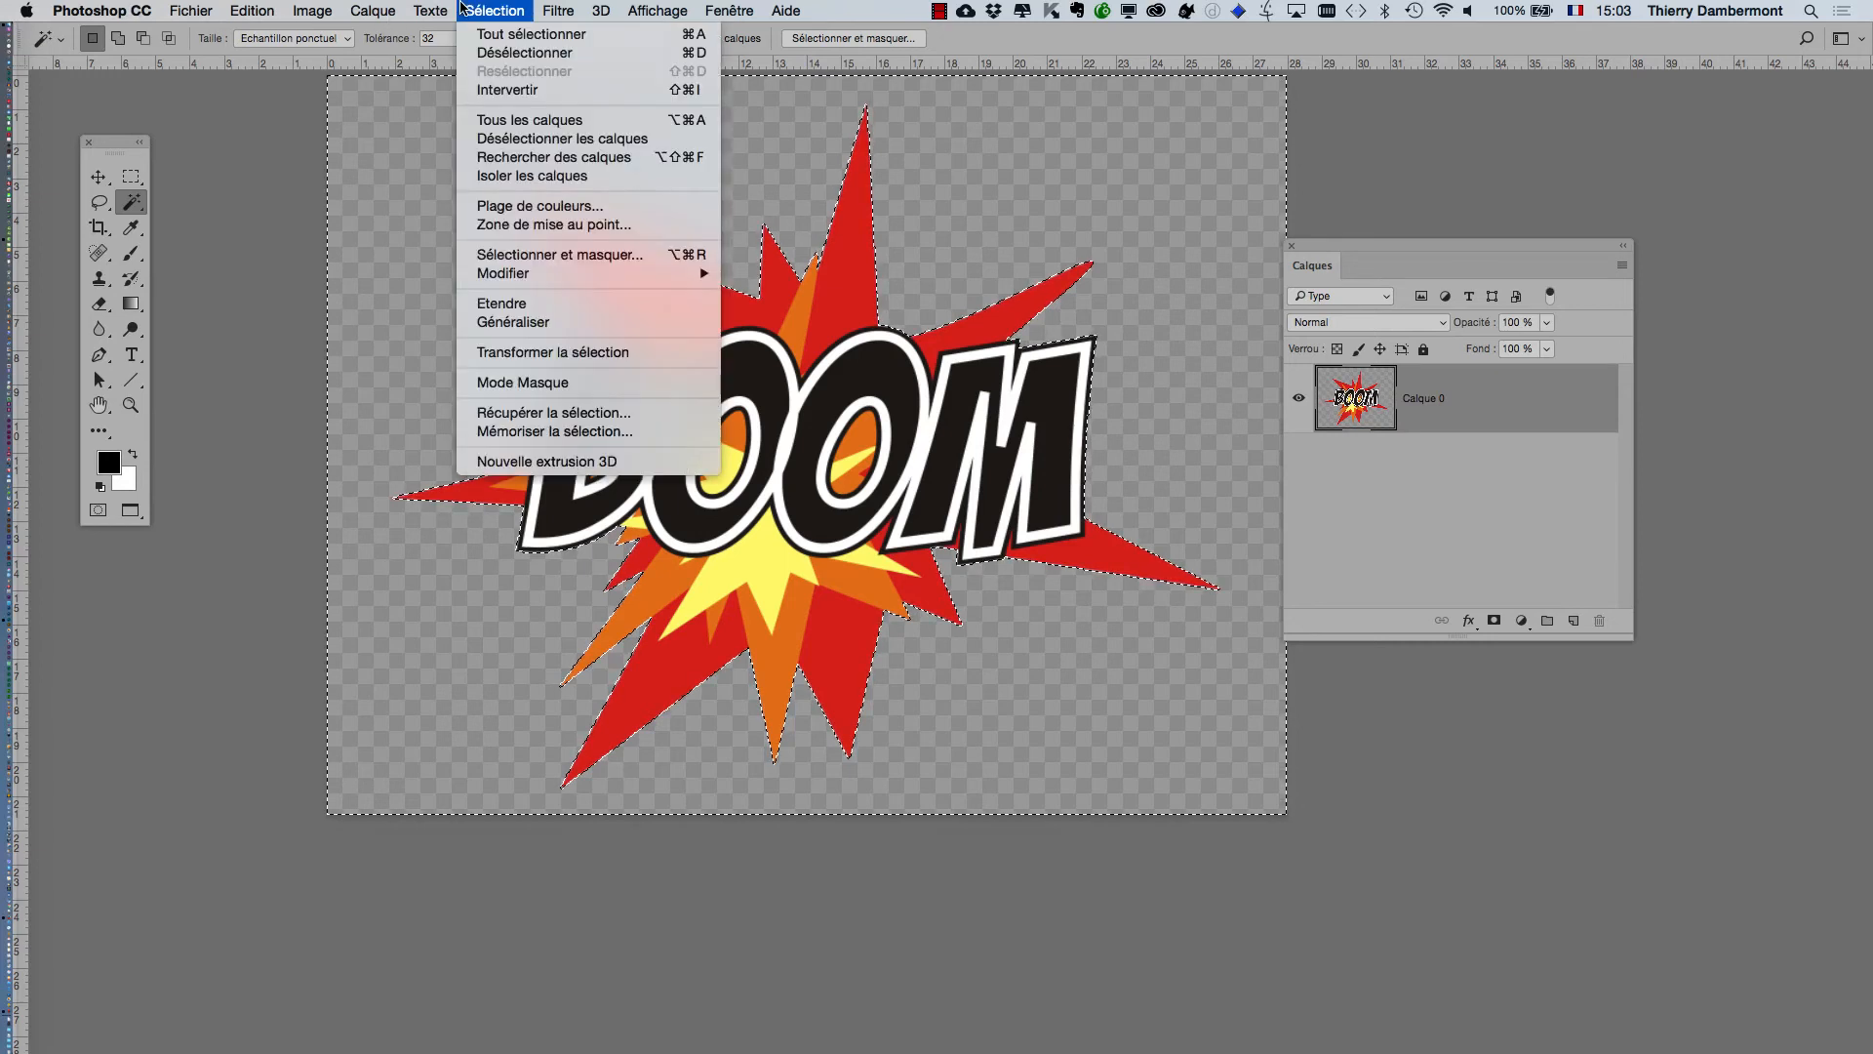
{"action": "left_click", "coordinate": [506, 54]}
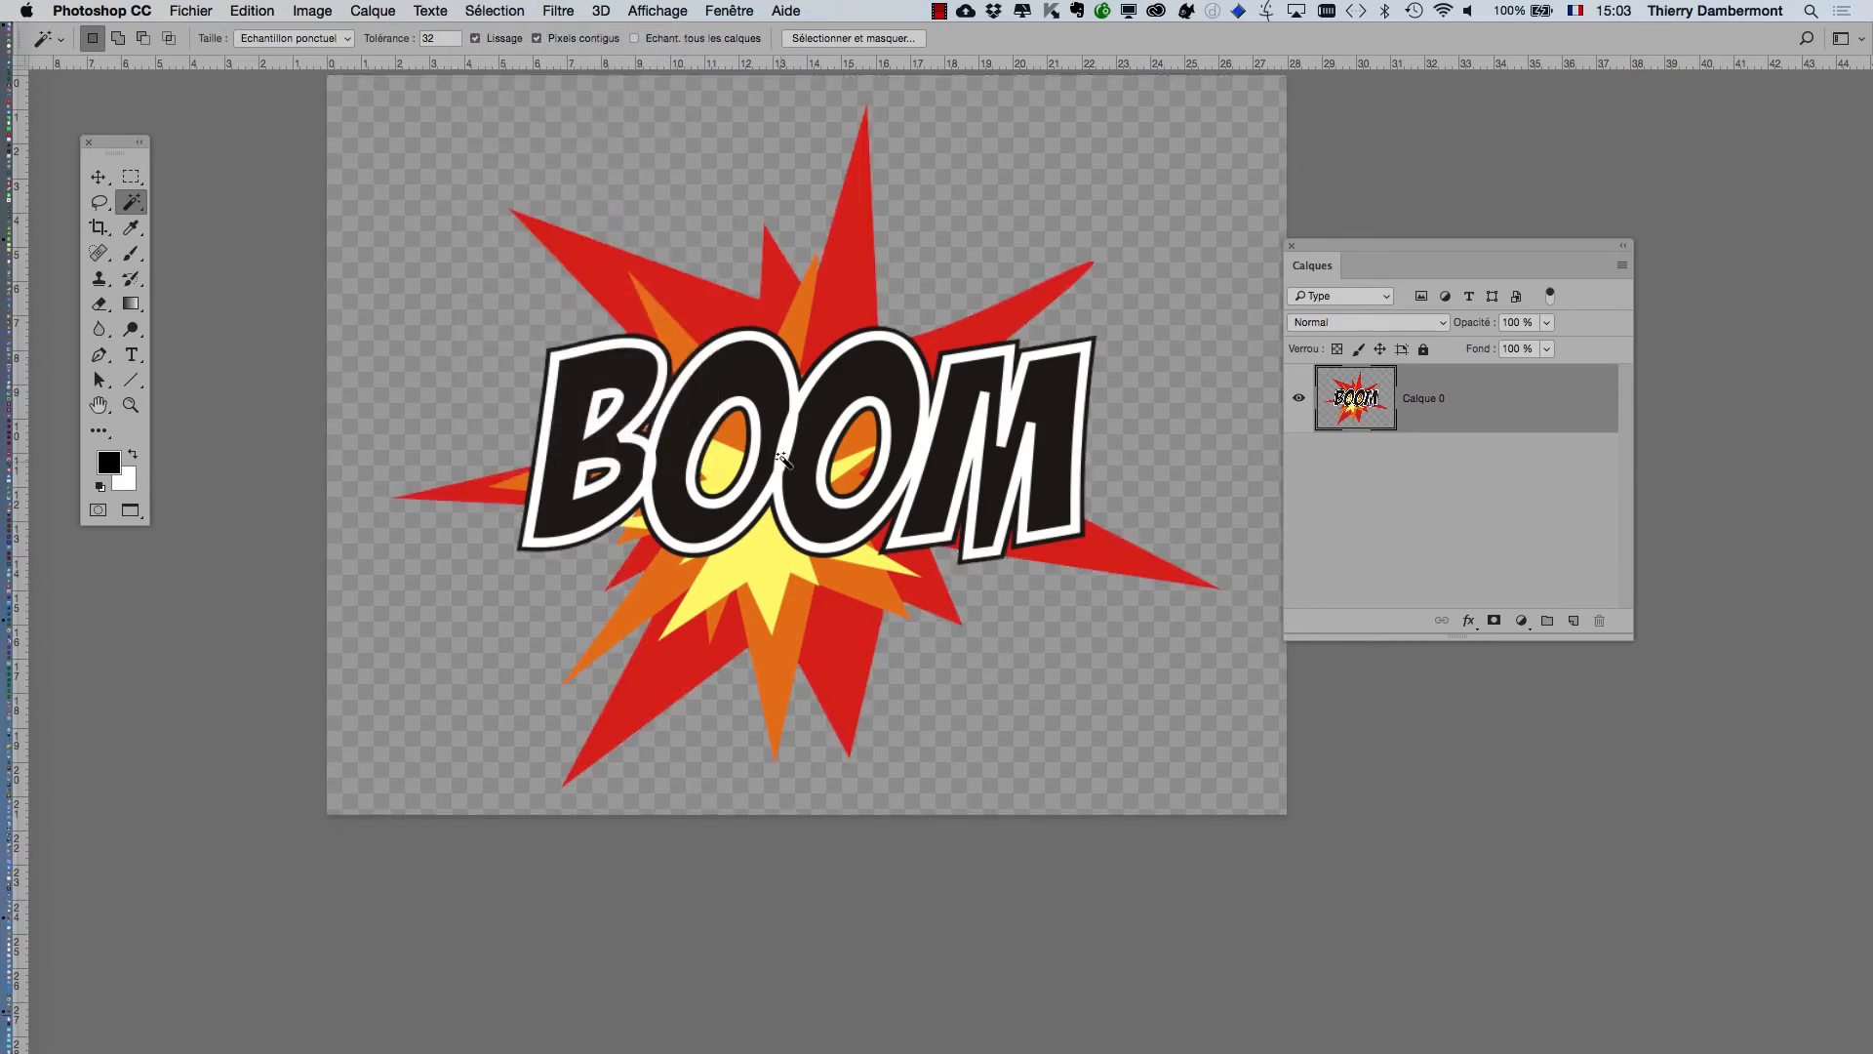
{"action": "left_click_drag", "start_coordinate": [781, 426], "coordinate": [742, 539]}
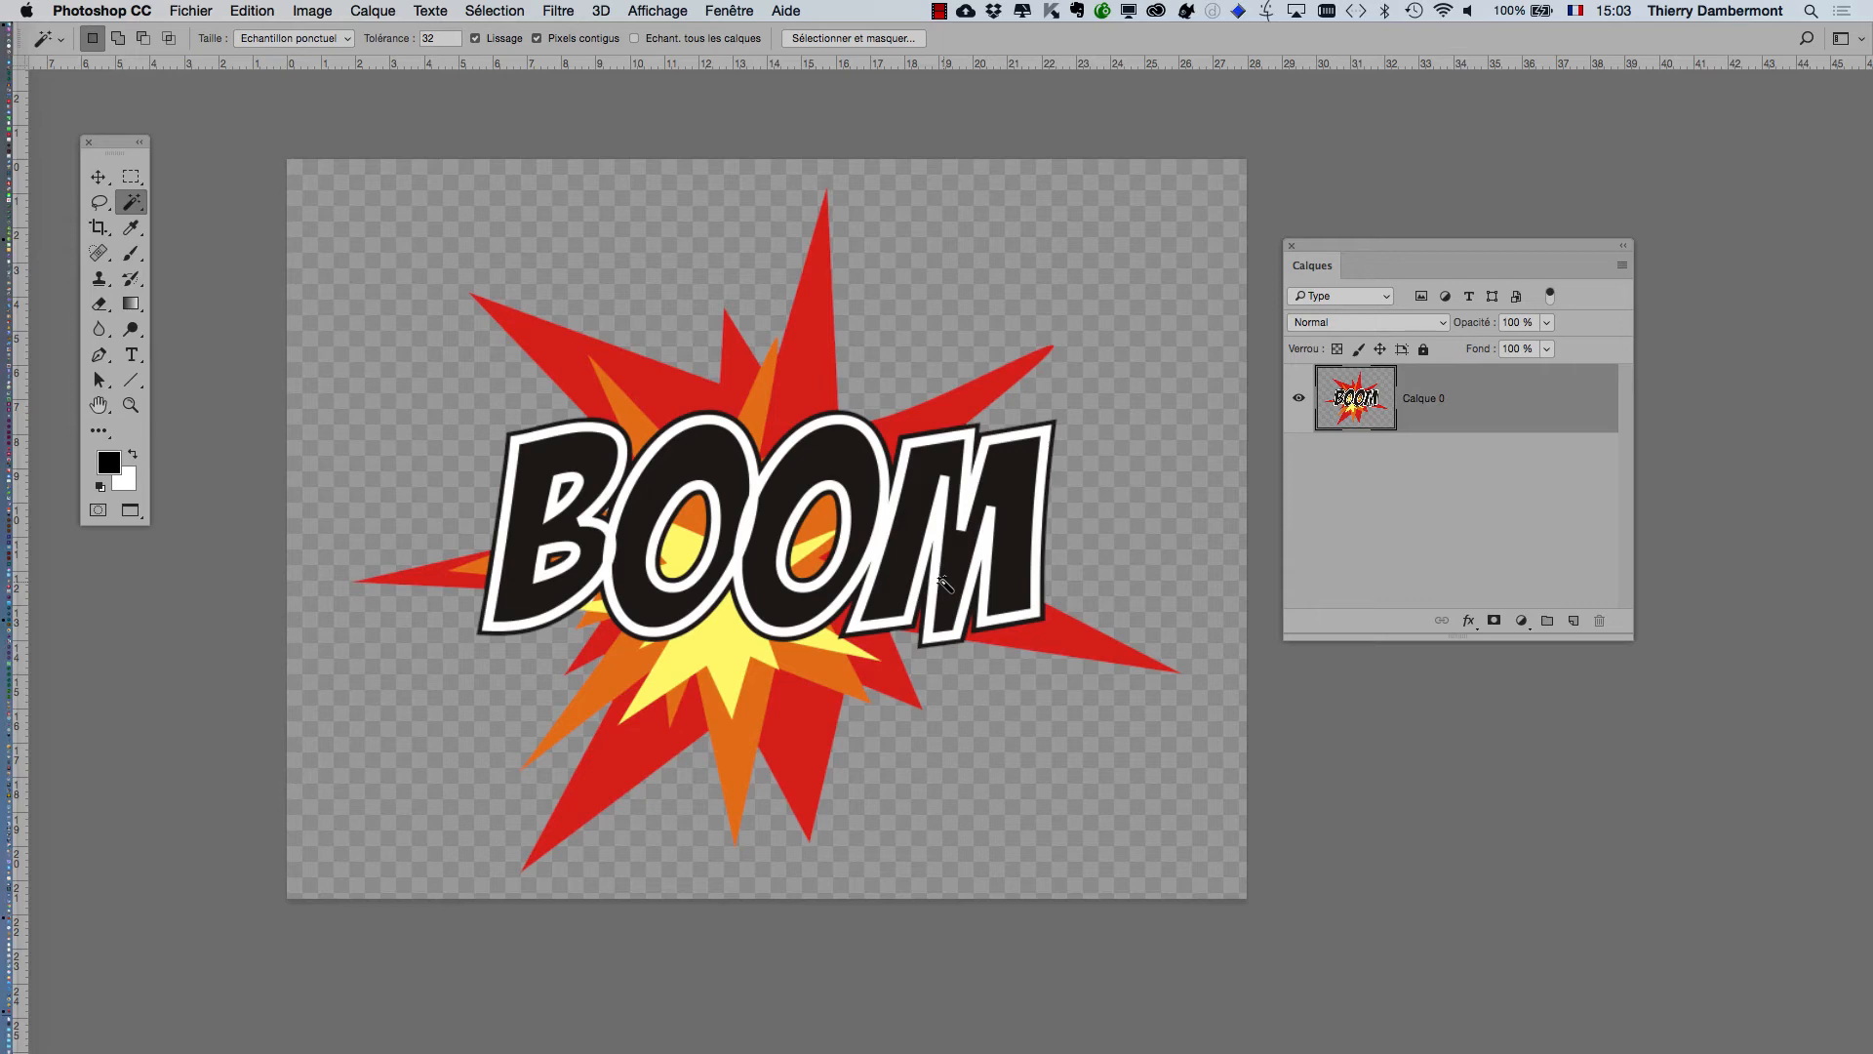
Bring up the Enregistrer sous dialog for the cut-out, resize it, and keep Photoshop as the file format.
{"action": "left_click", "coordinate": [198, 14]}
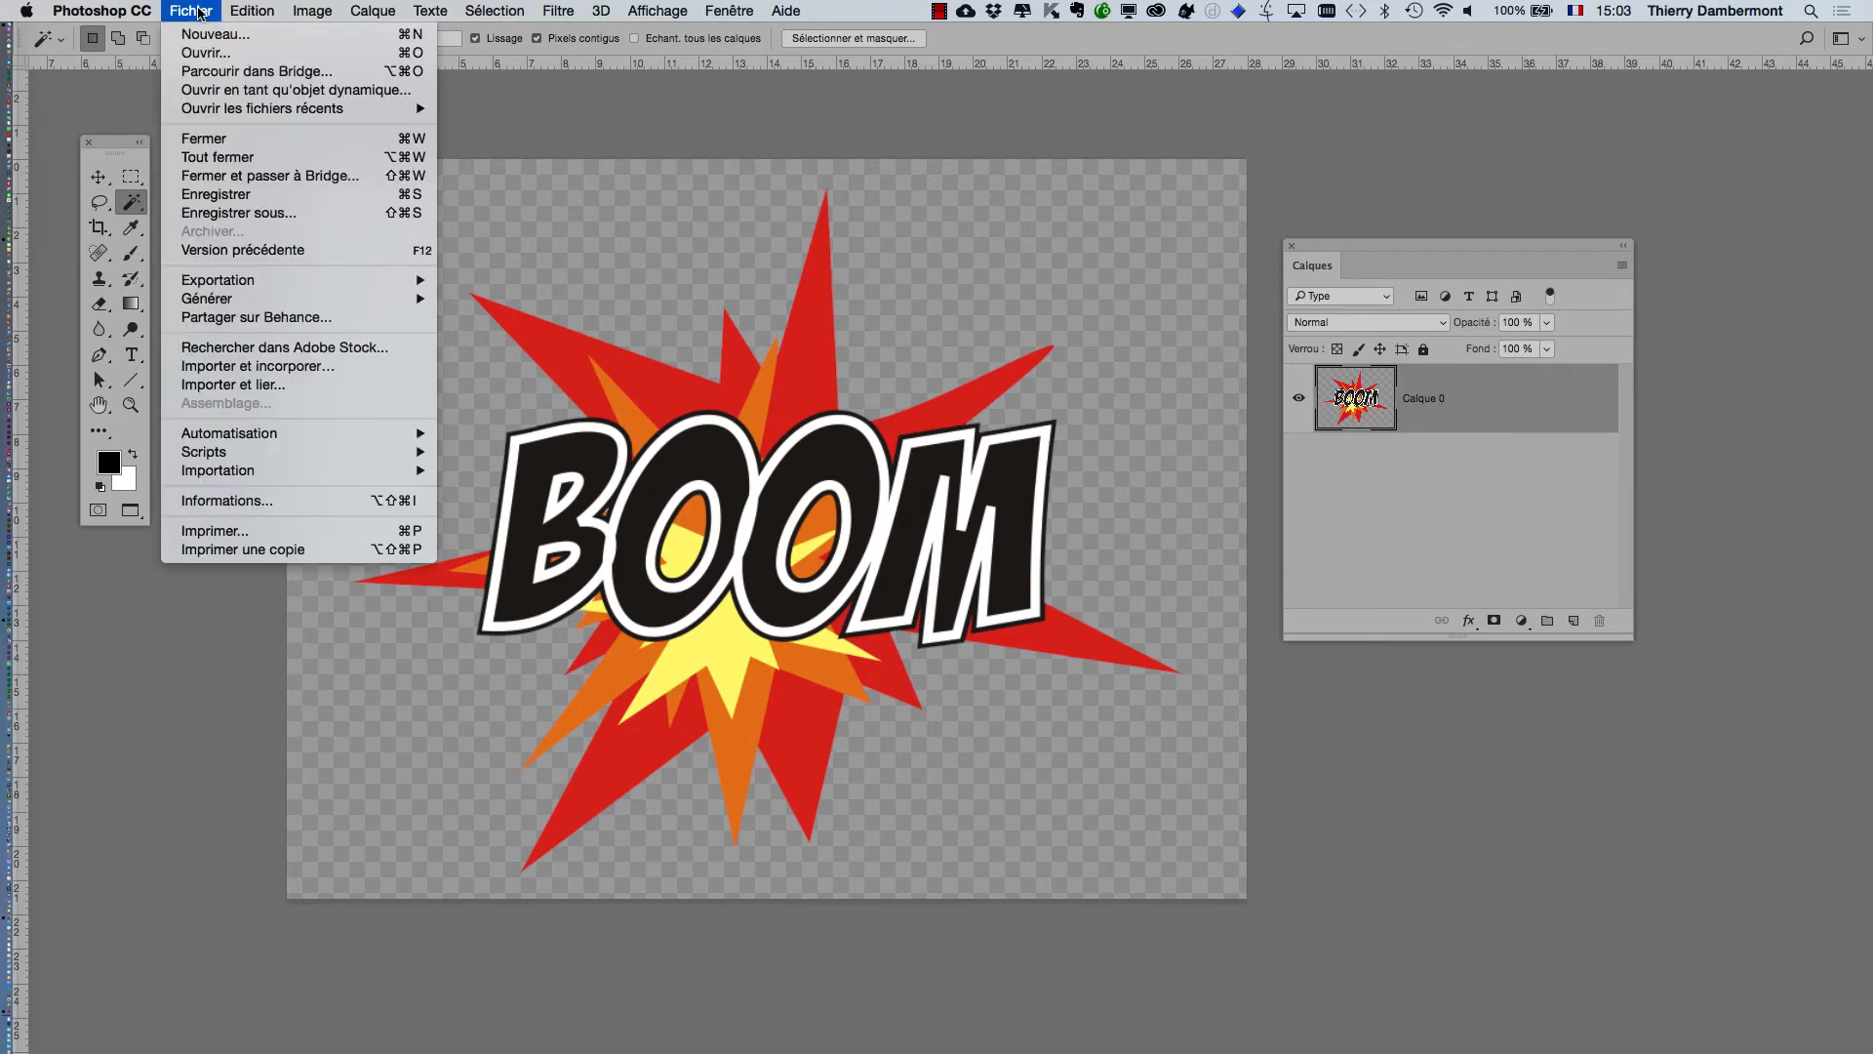
{"action": "left_click", "coordinate": [241, 214]}
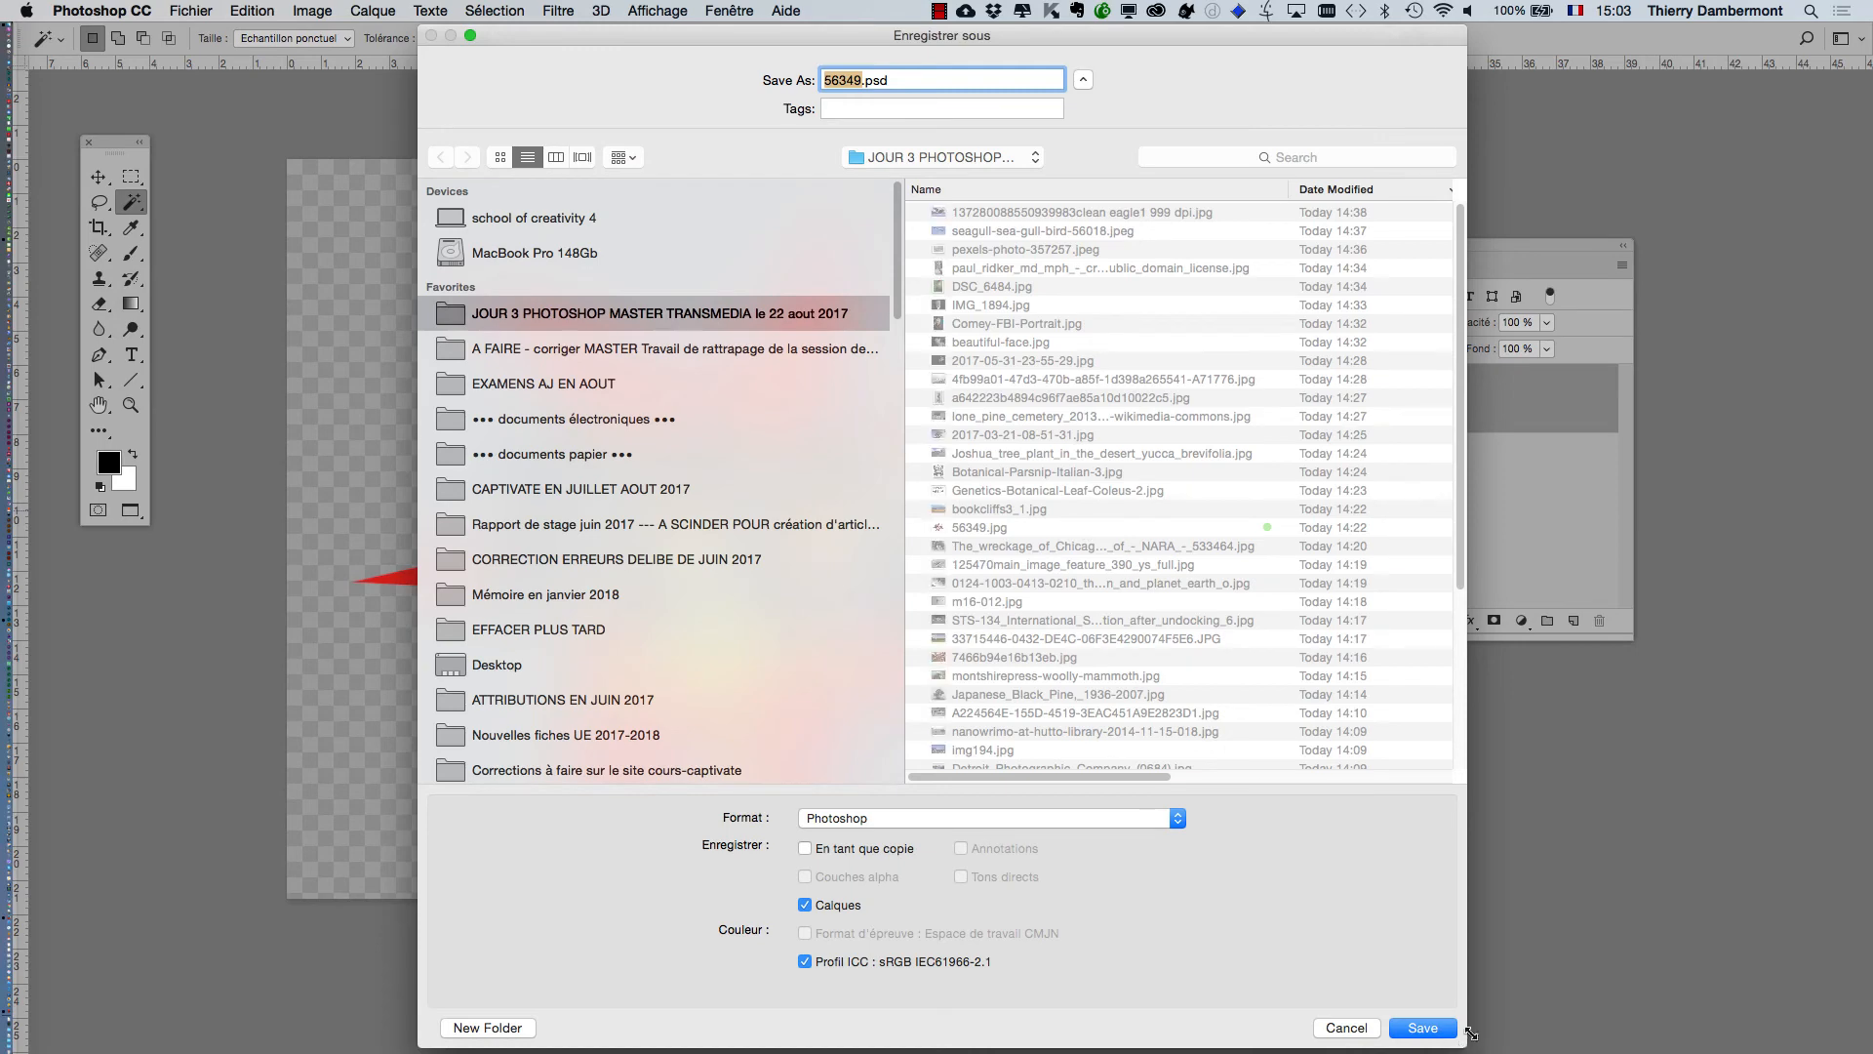
{"action": "left_click_drag", "start_coordinate": [1465, 1046], "coordinate": [1585, 804]}
{"action": "left_click", "coordinate": [1070, 584]}
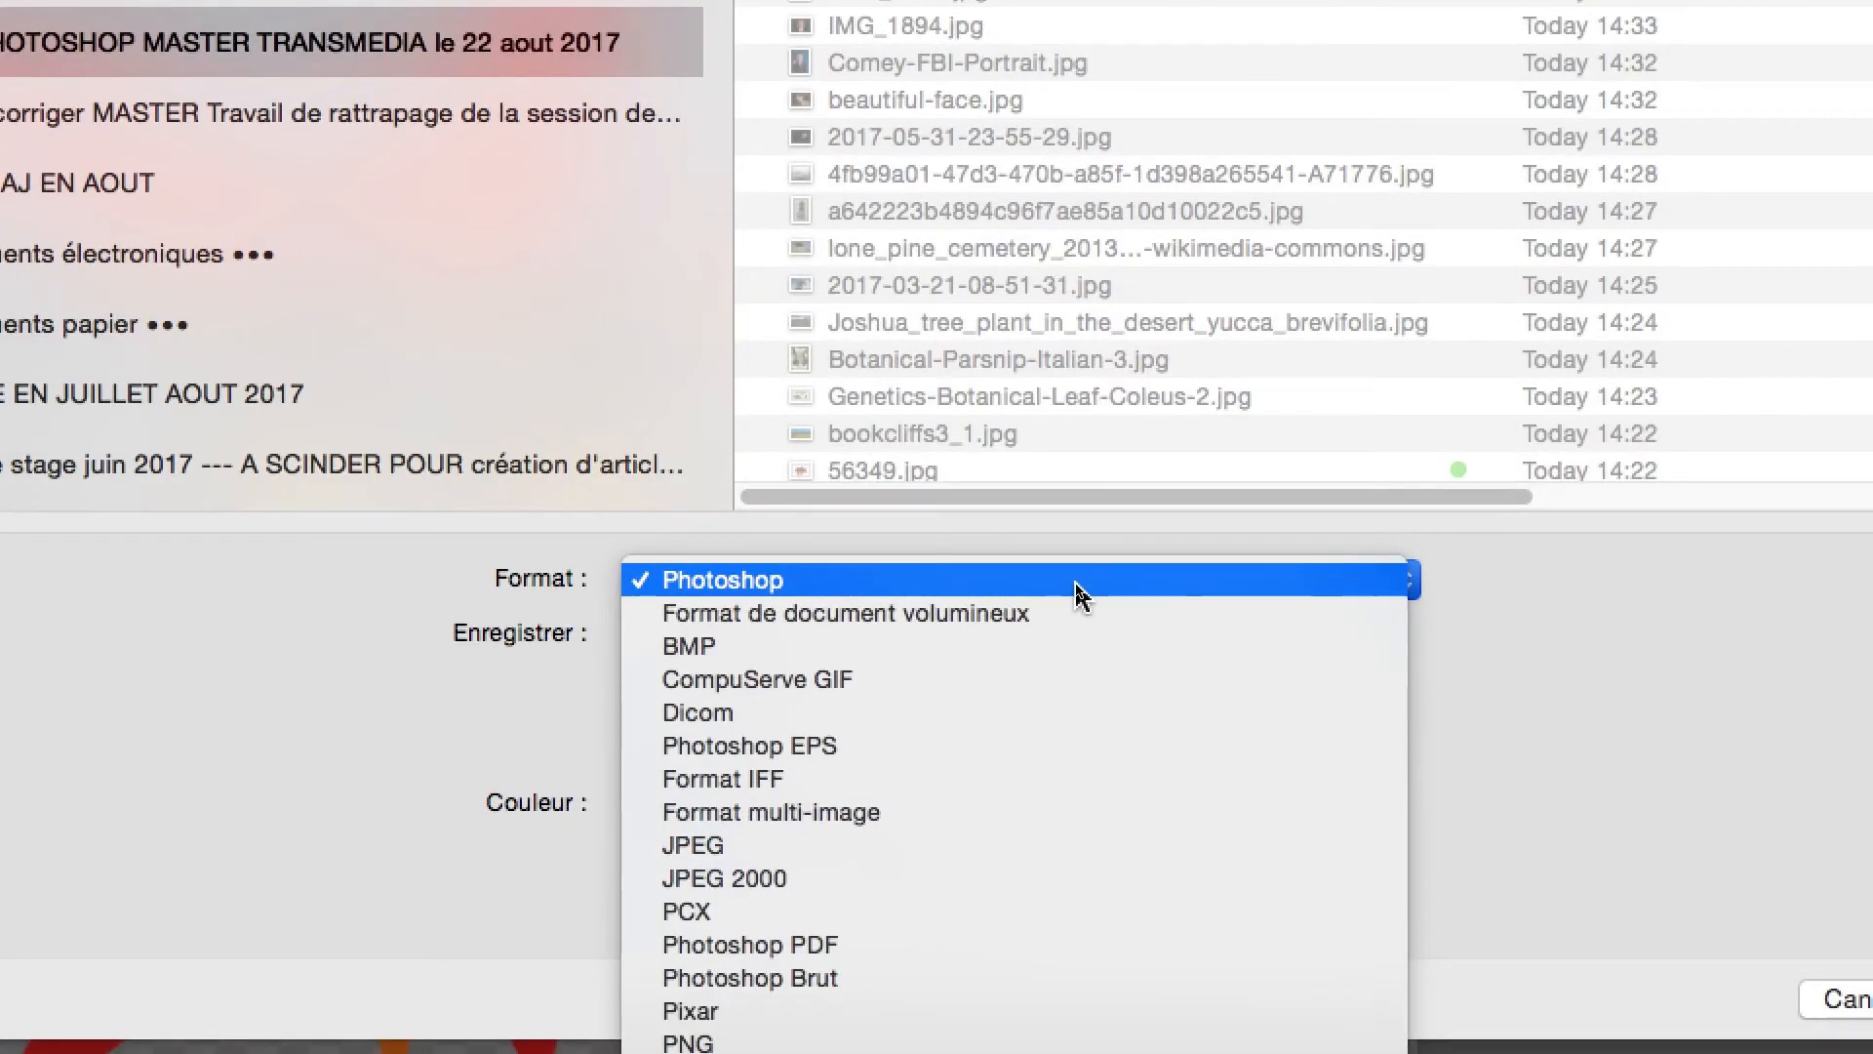
{"action": "left_click", "coordinate": [1081, 582]}
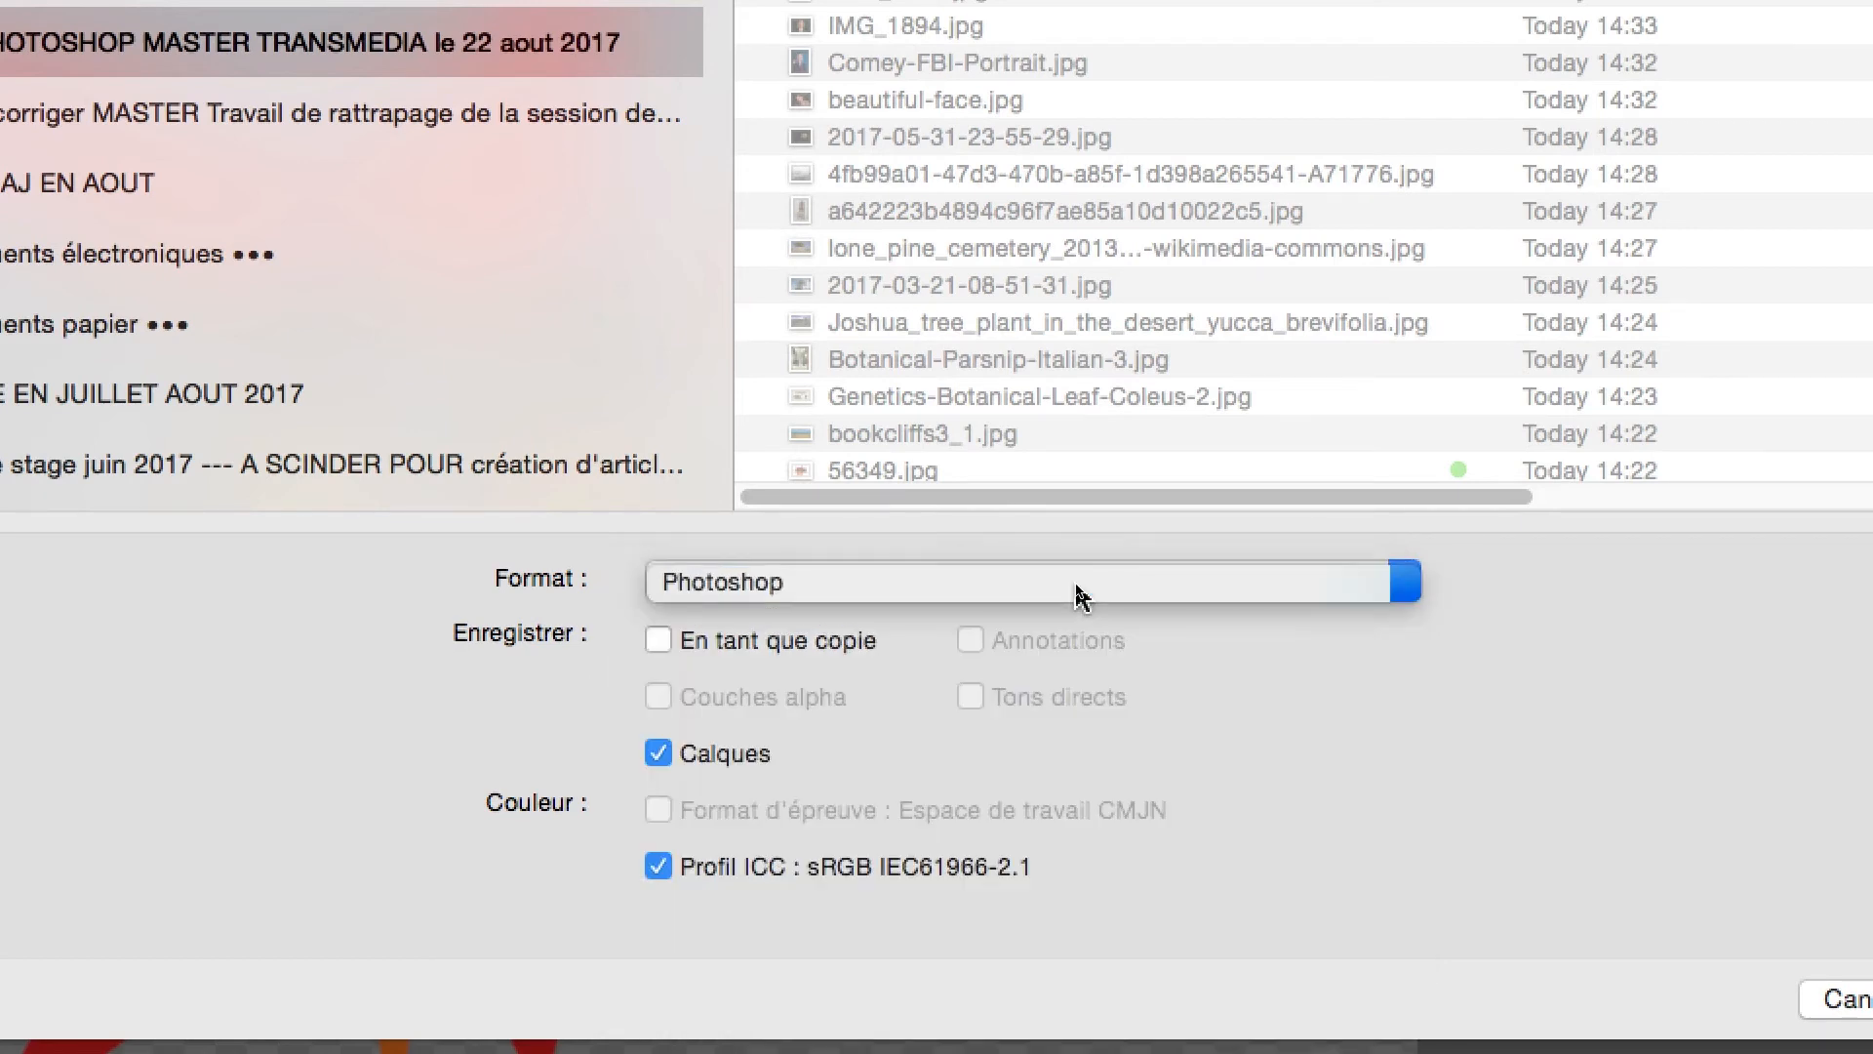
{"action": "left_click", "coordinate": [1081, 590]}
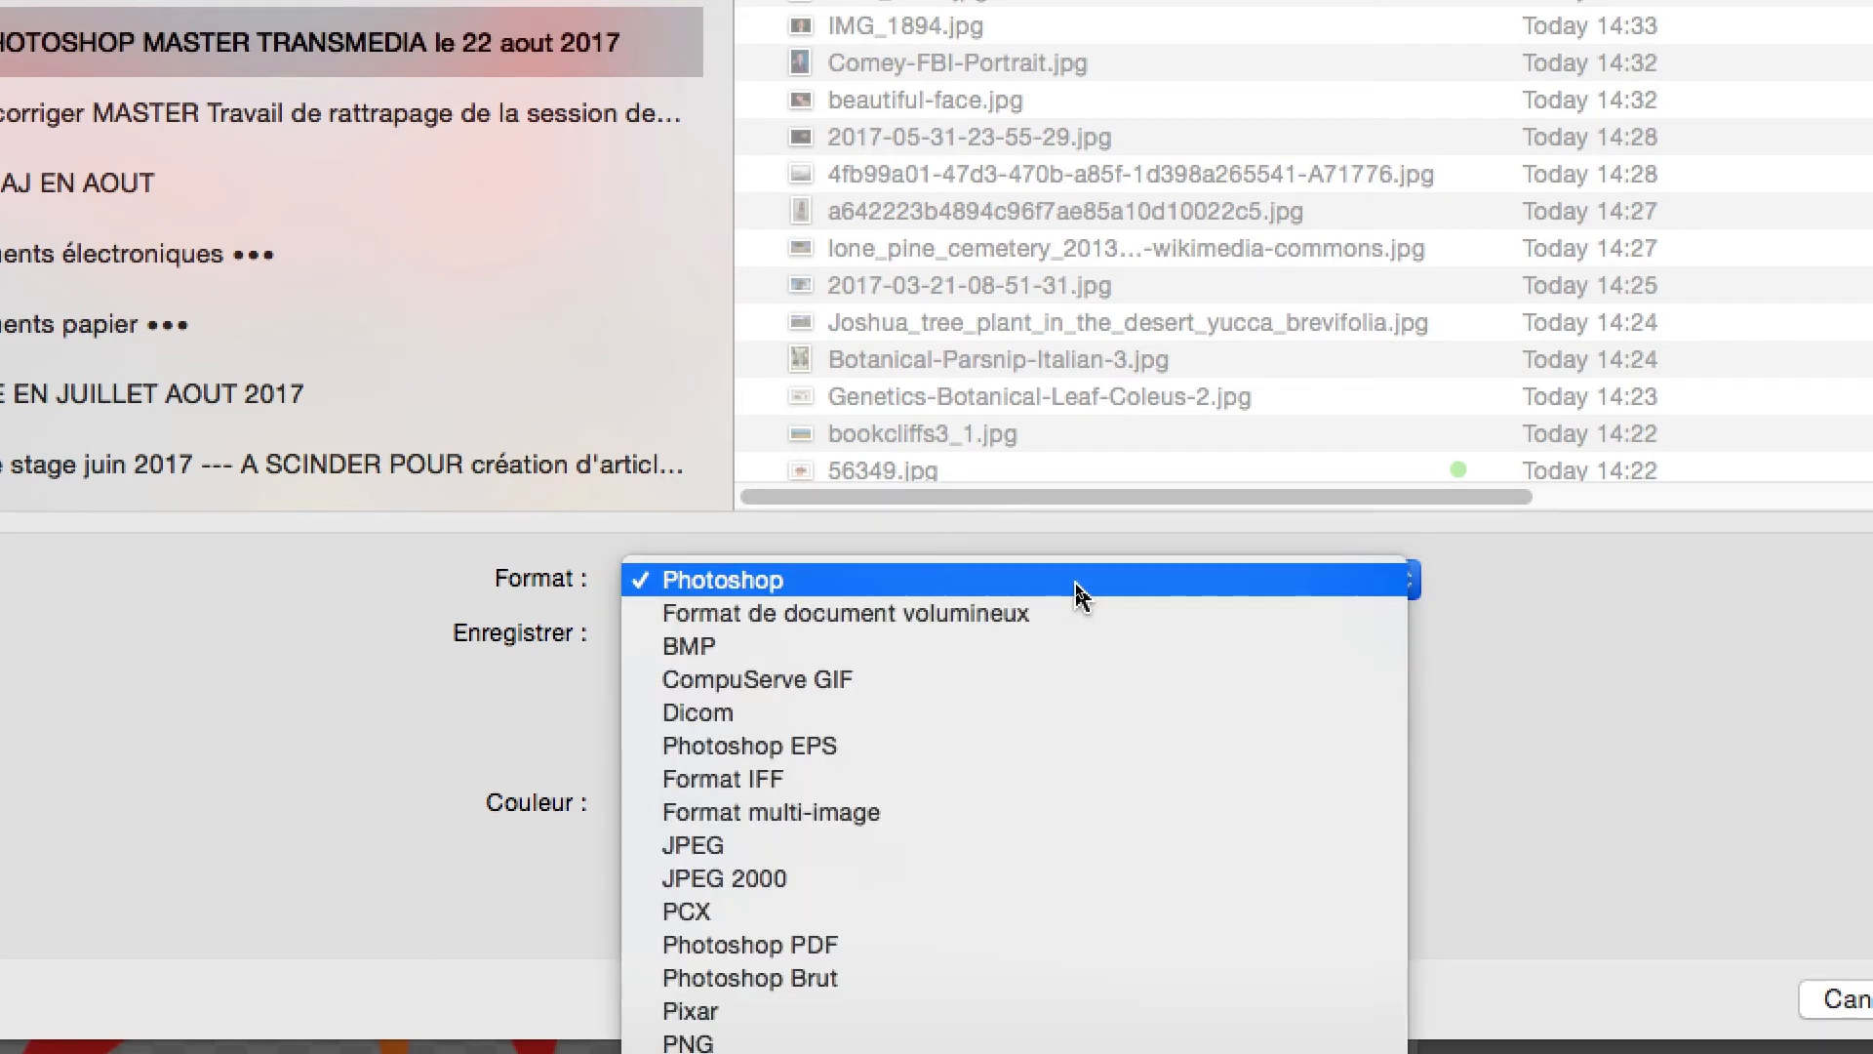
{"action": "left_click", "coordinate": [1044, 586]}
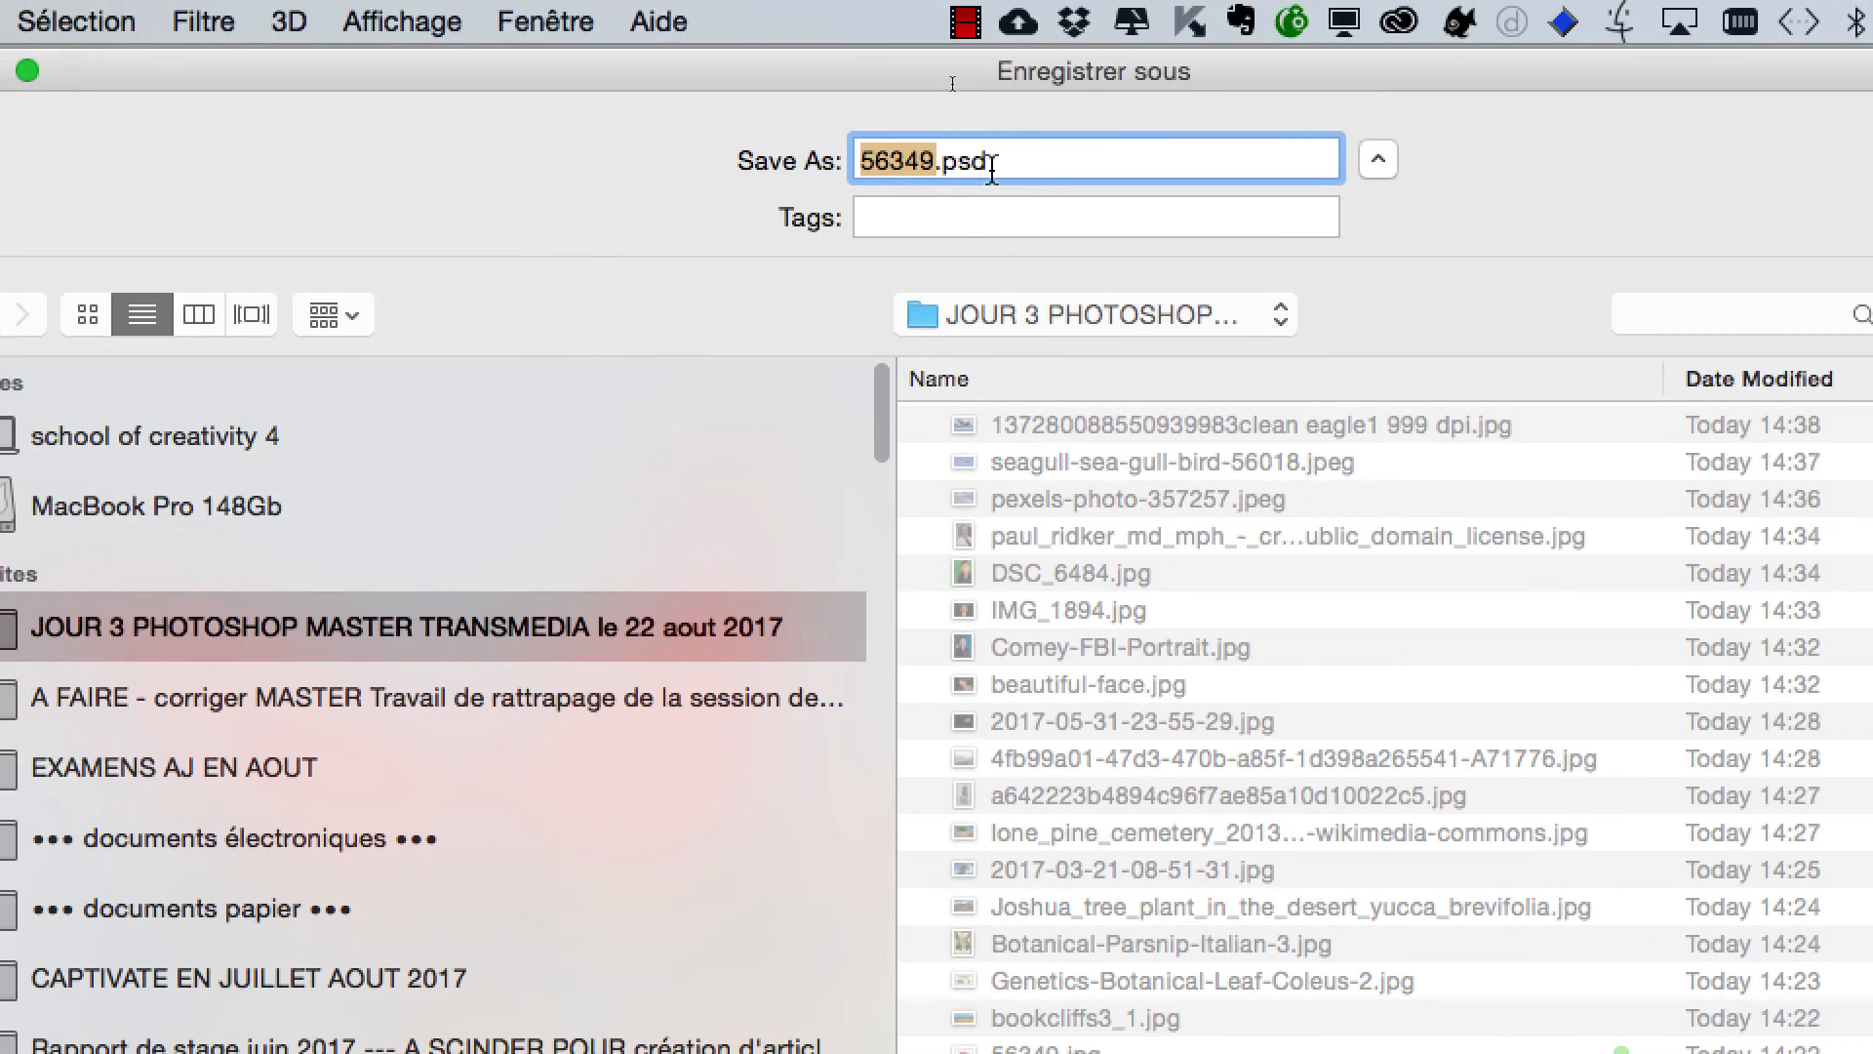
Save the cut-out as 56349.psd in the JOUR 3 PHOTOSHOP MASTER TRANSMEDIA folder, with the file list sorted by name, and close the document.
{"action": "left_click", "coordinate": [984, 161]}
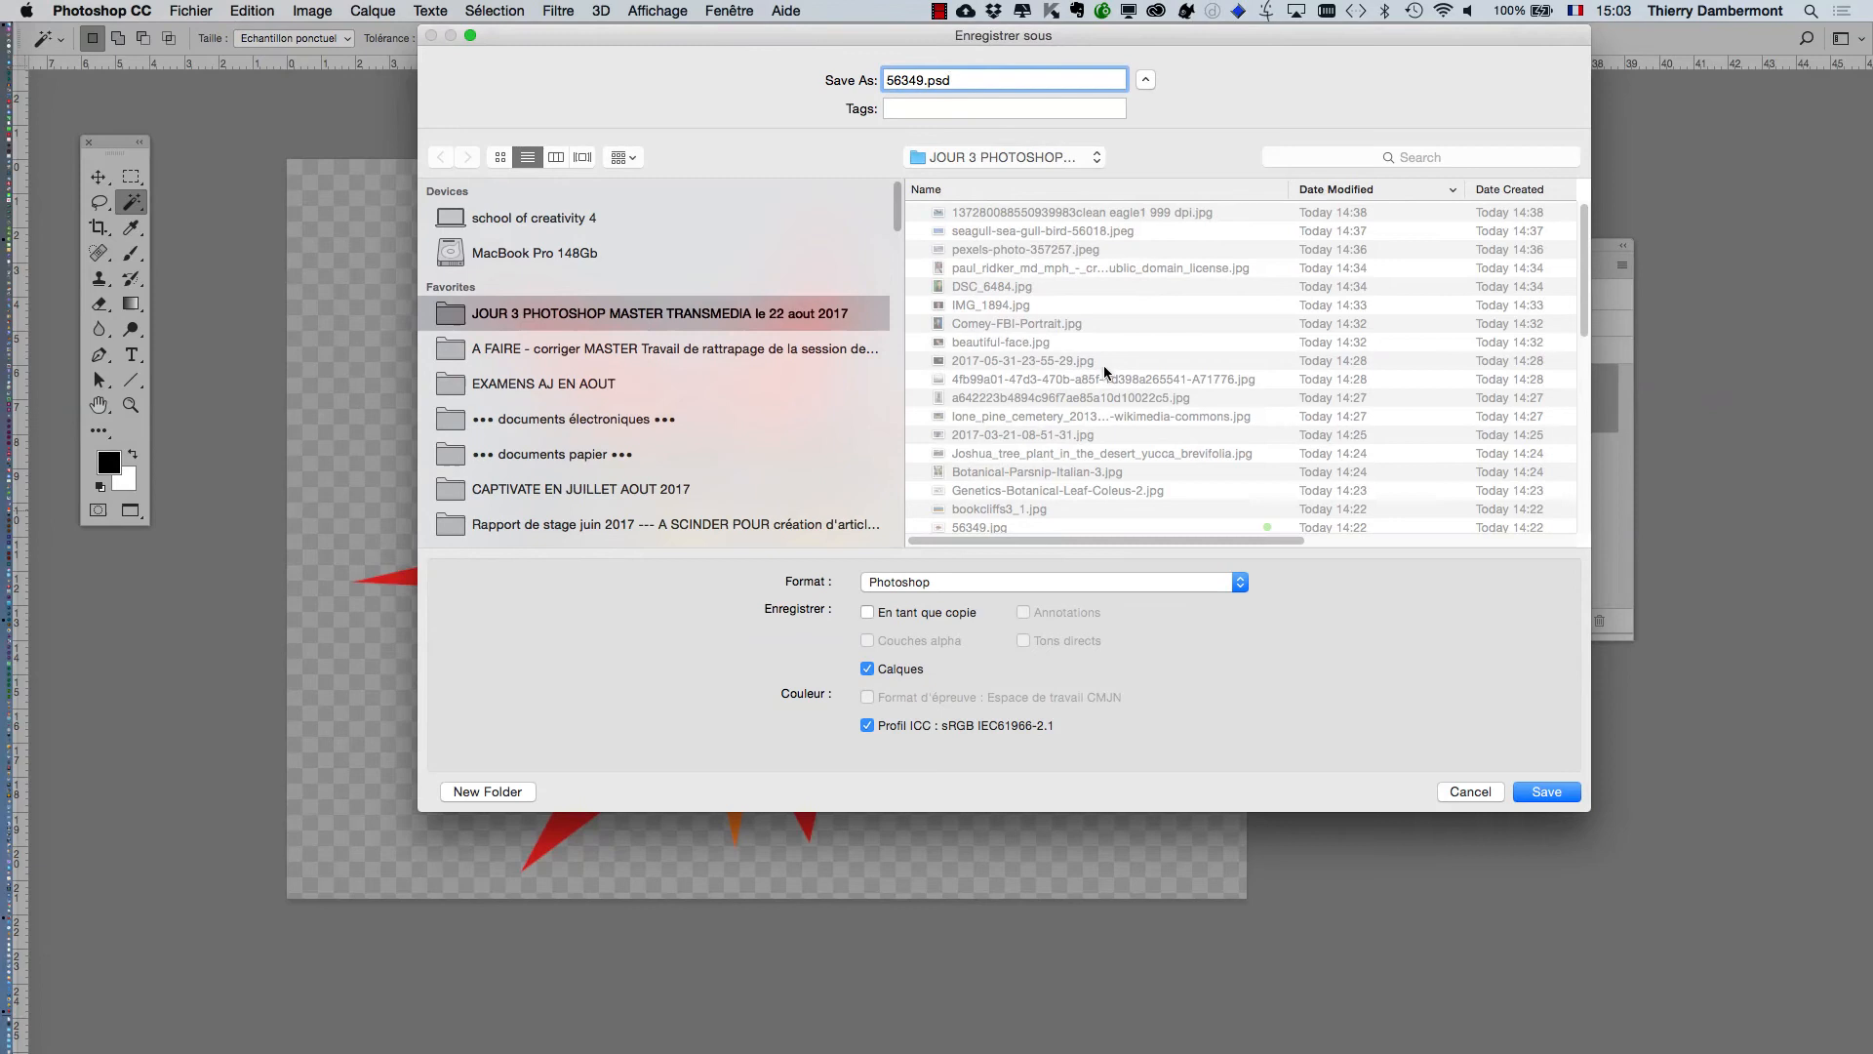
{"action": "left_click", "coordinate": [960, 187]}
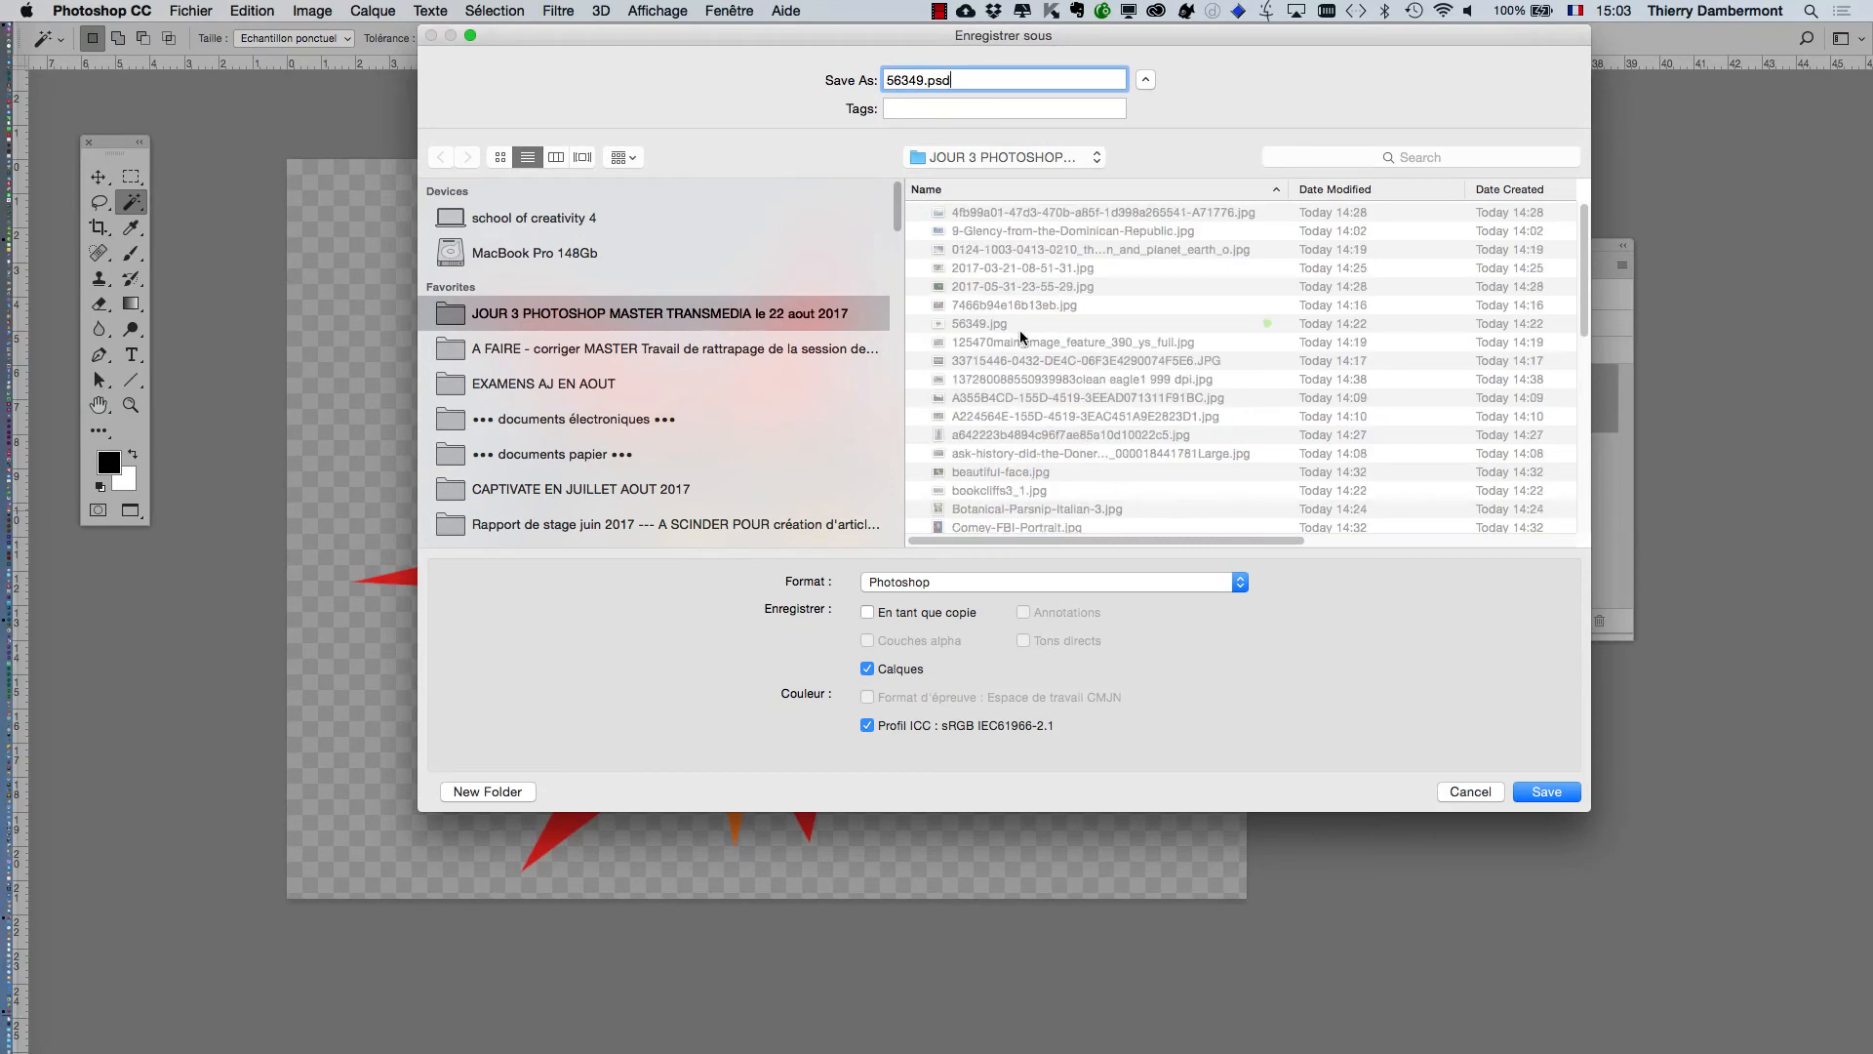
{"action": "scroll", "coordinate": [1023, 449], "scroll_direction": "down", "scroll_amount": 3}
{"action": "scroll", "coordinate": [1022, 447], "scroll_direction": "up", "scroll_amount": 3}
{"action": "left_click", "coordinate": [1550, 793]}
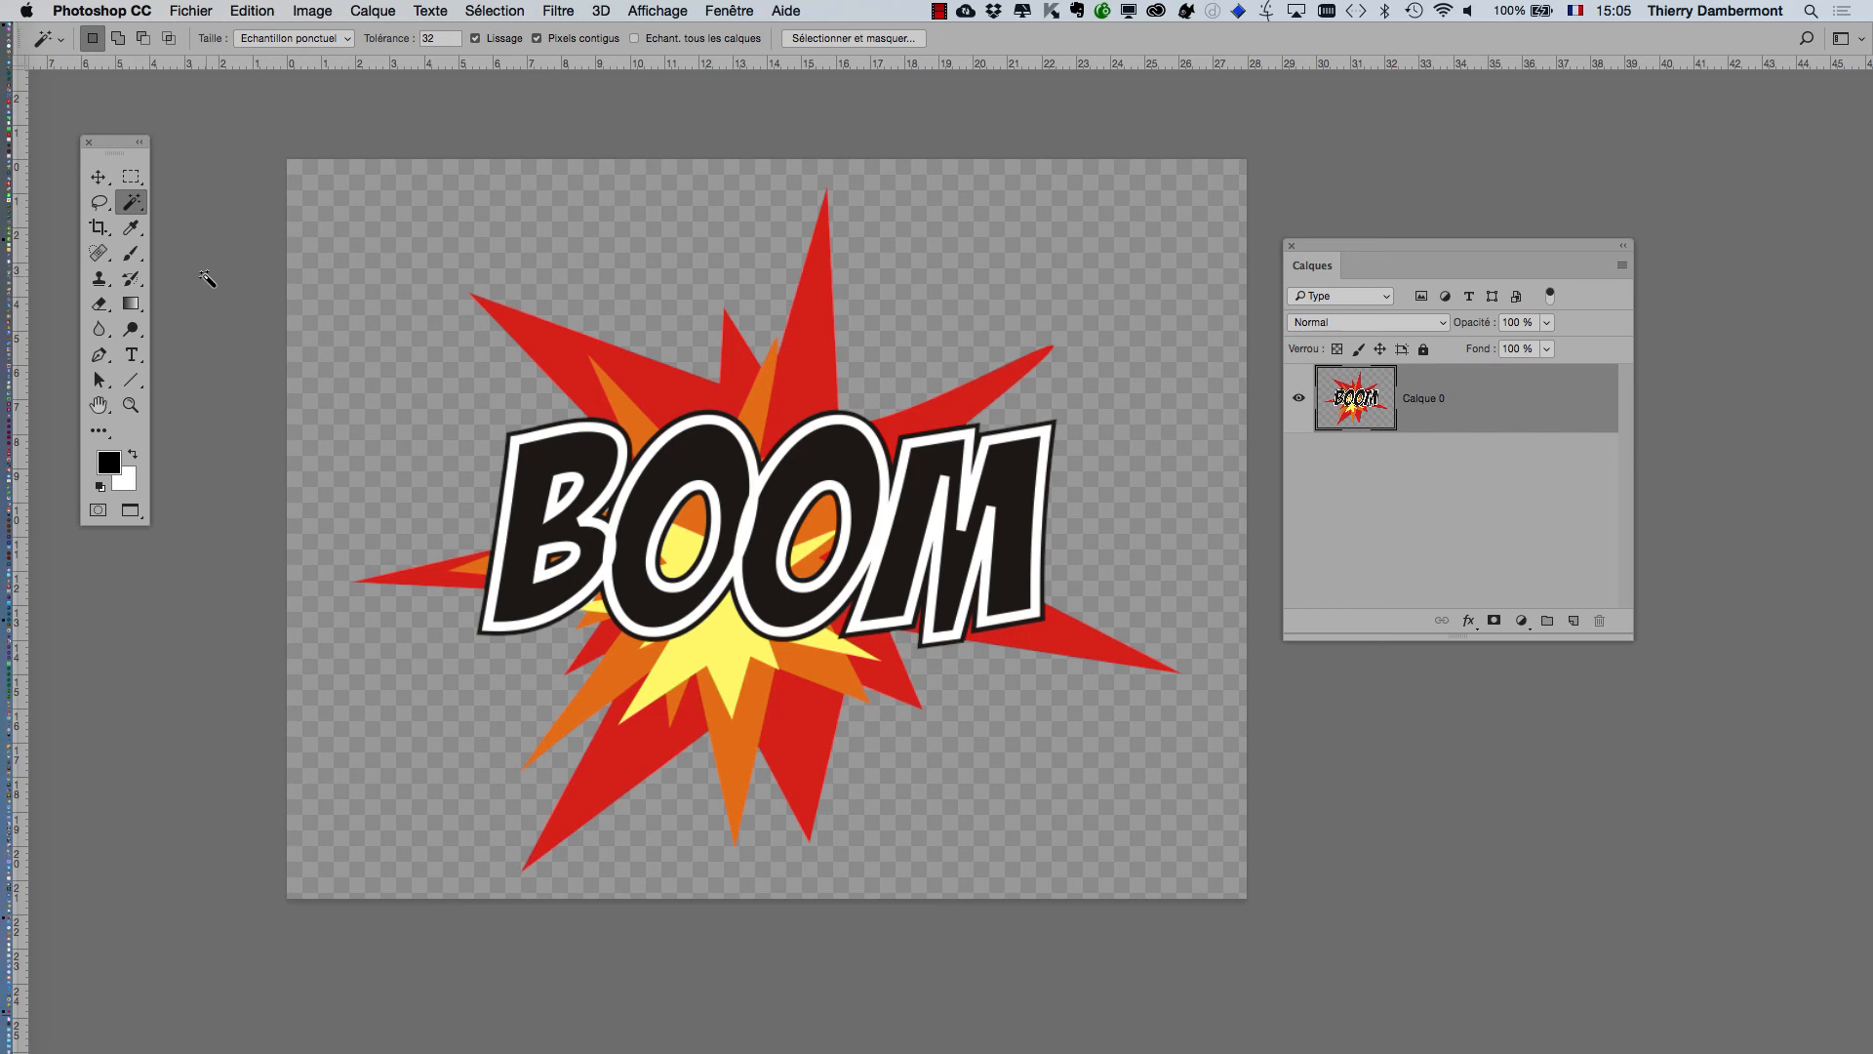
{"action": "key", "text": "super+w"}
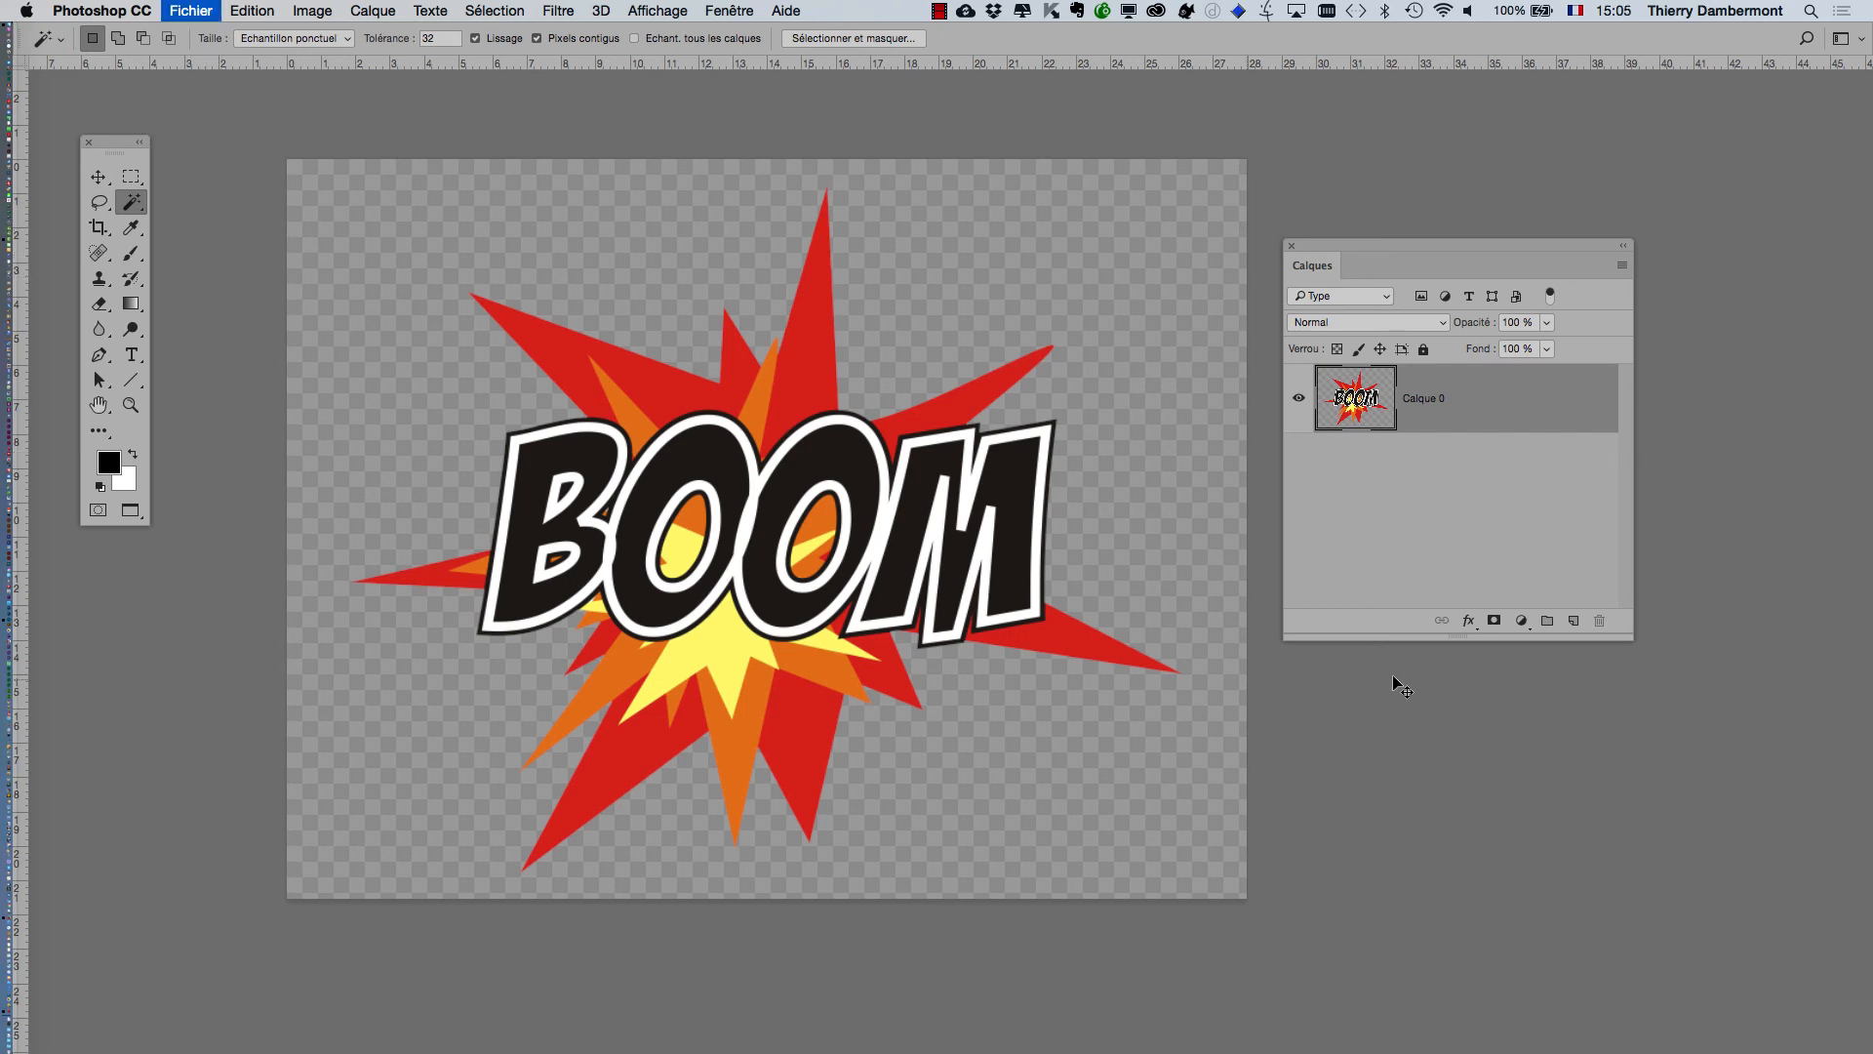